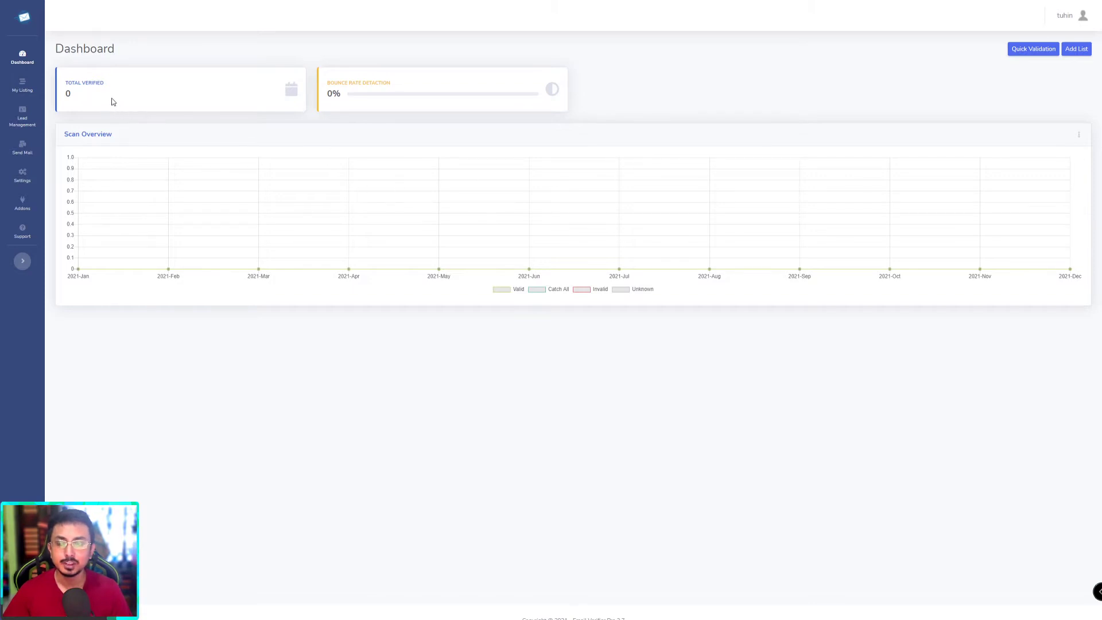
Step: Highlight the 0% bounce rate and the Scan Overview labels on the dashboard
left_click_drag(342, 94, 389, 85)
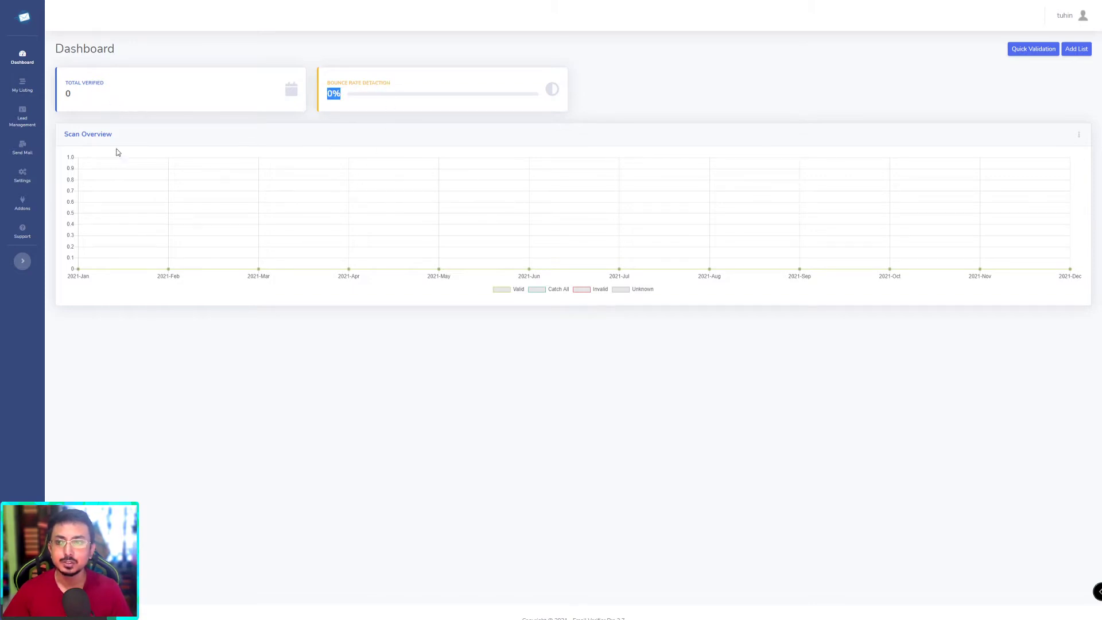
left_click_drag(65, 133, 322, 139)
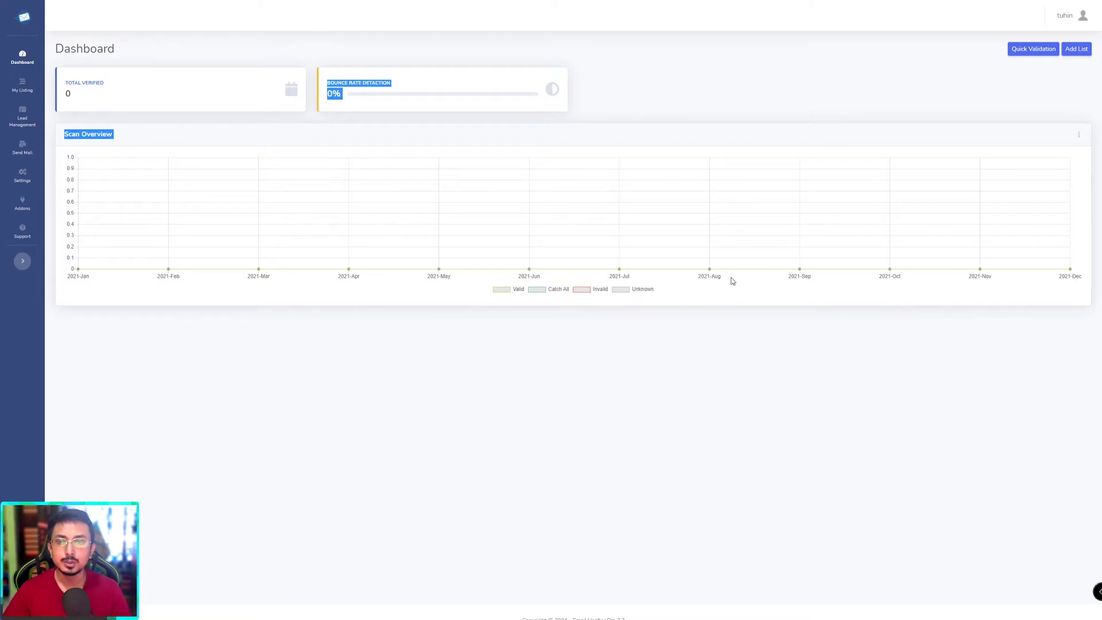
left_click(266, 172)
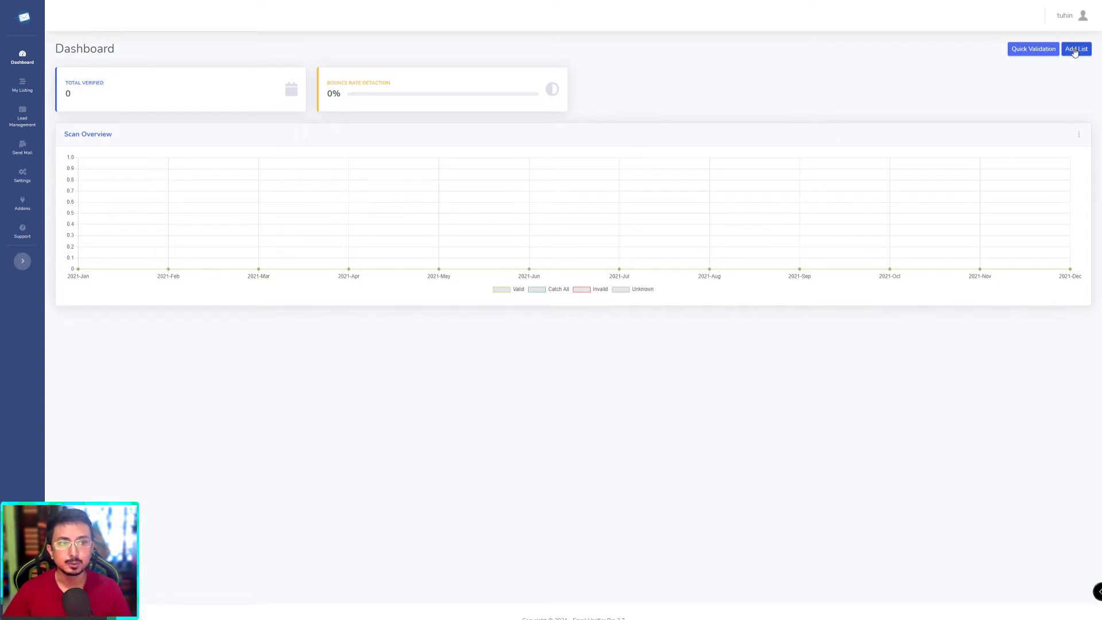
Step: Check the account menu and user profile, then go to the empty My Listing page
left_click(1071, 24)
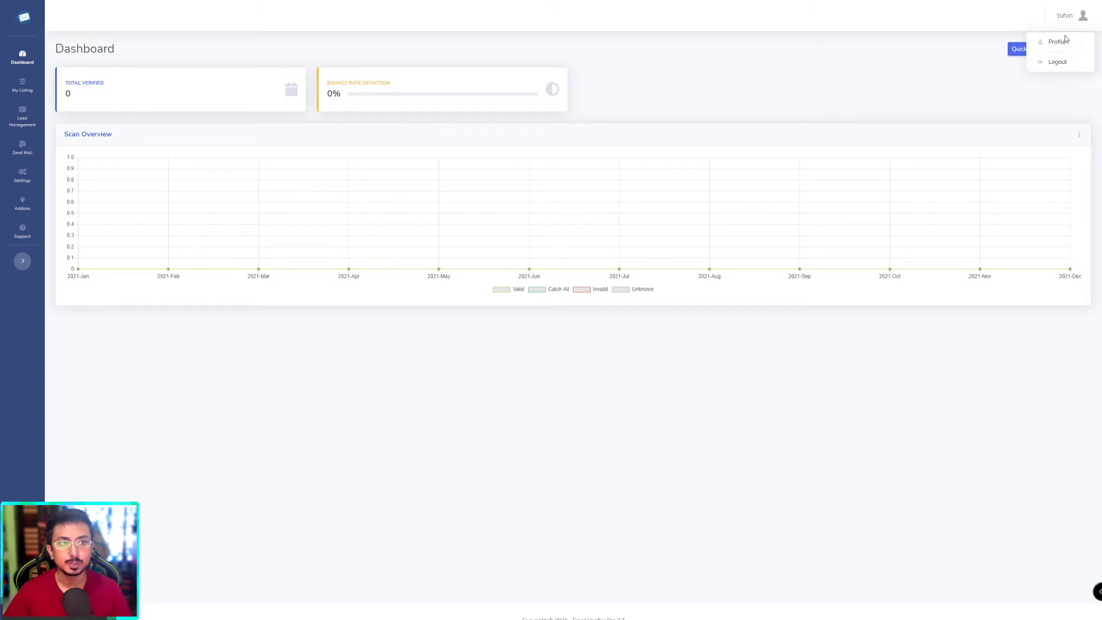
left_click(1082, 22)
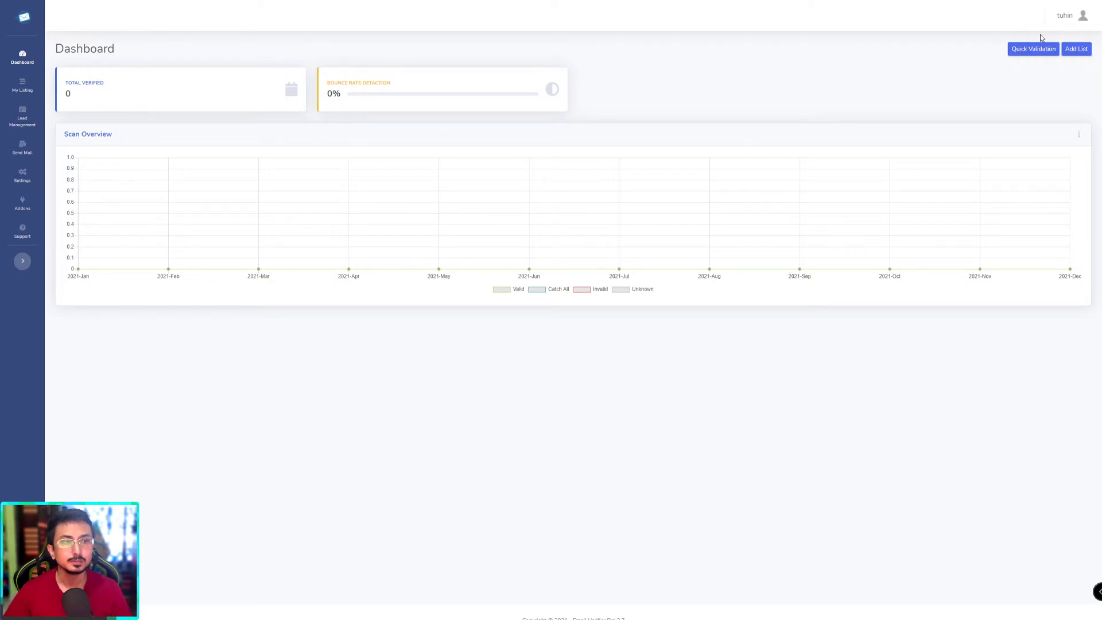
left_click(1067, 23)
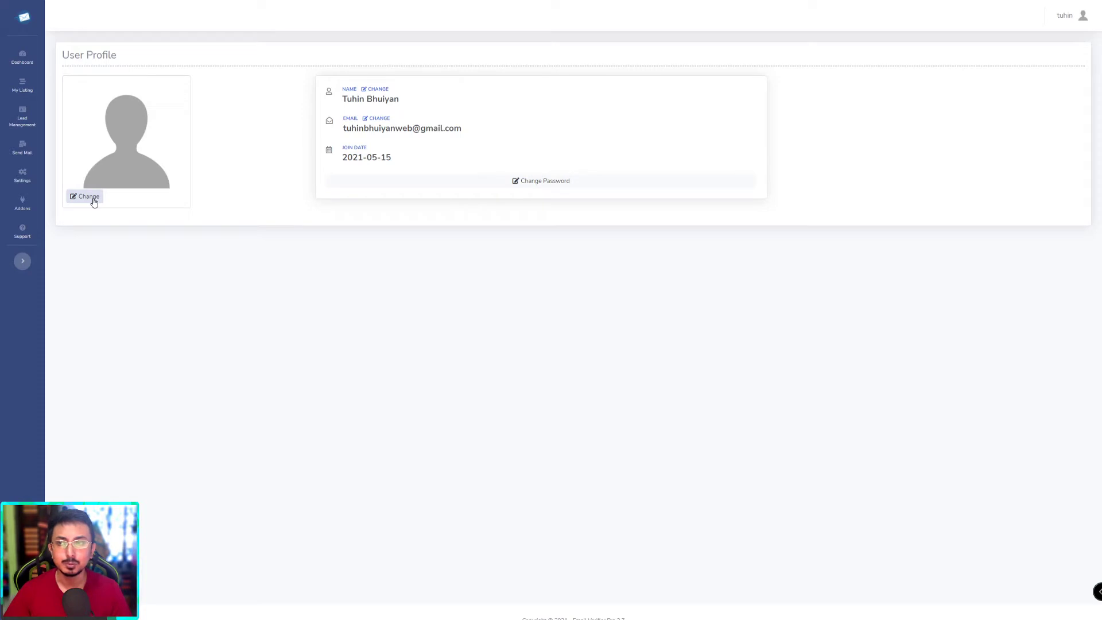
left_click(21, 89)
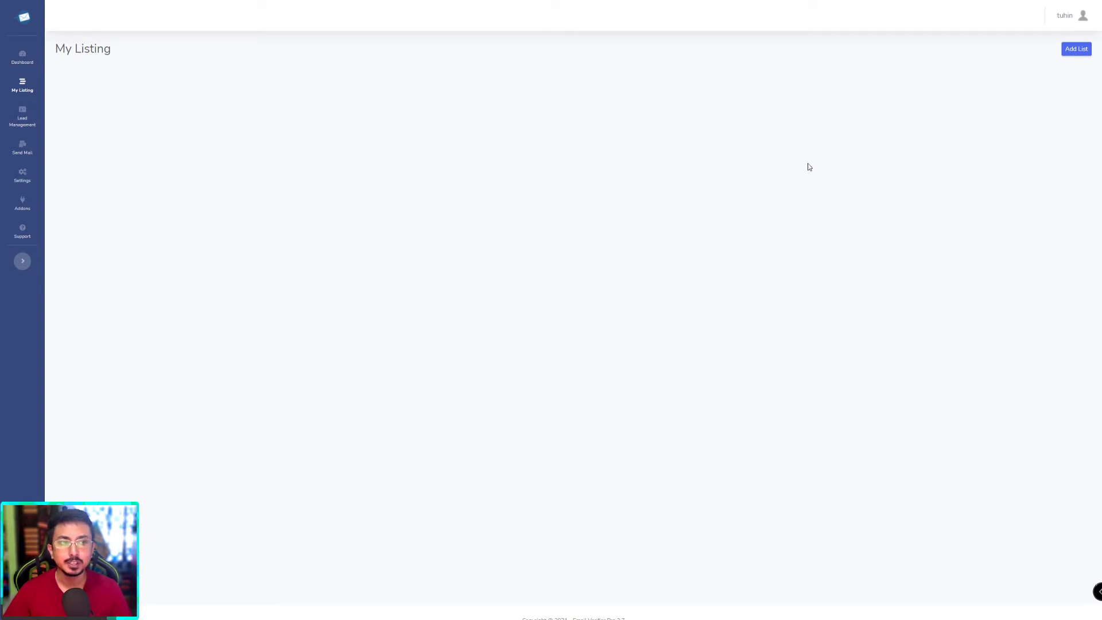
Step: Upload the CSV list, note 4294 emails saved with zero duplicates, and refresh My Listing
left_click(1070, 51)
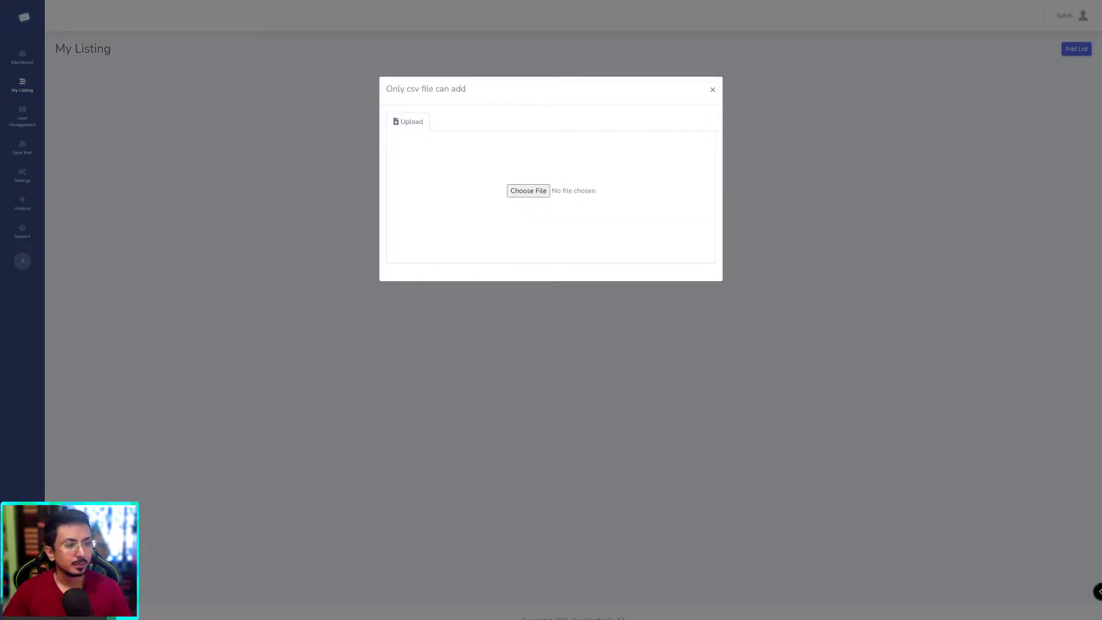
left_click_drag(1098, 287, 523, 194)
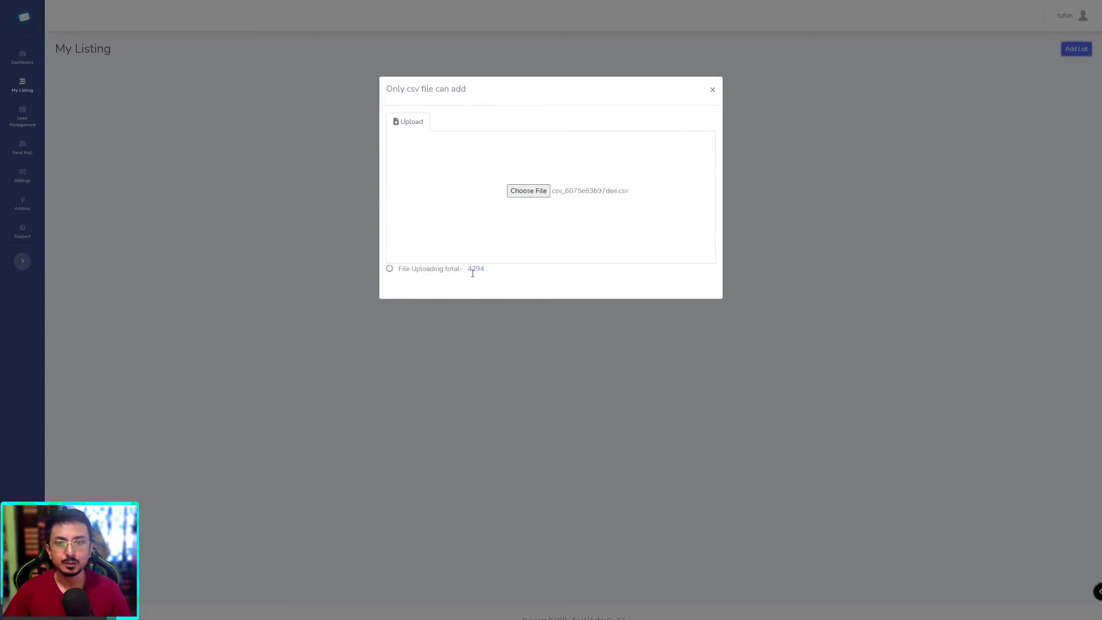
left_click_drag(444, 297, 459, 296)
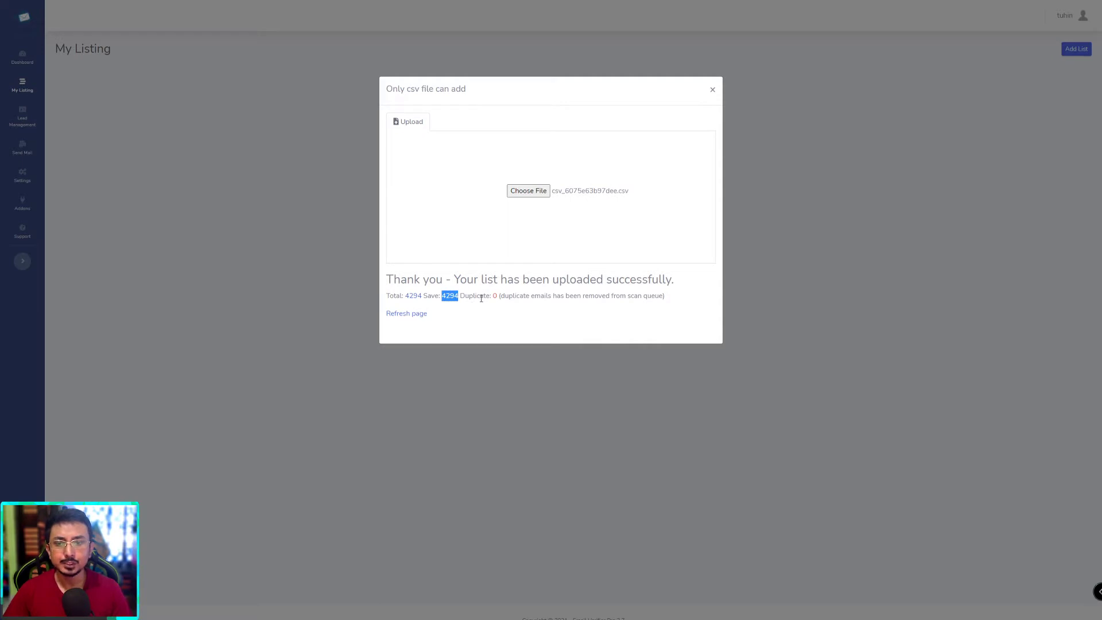
left_click(471, 298)
left_click_drag(490, 298, 497, 297)
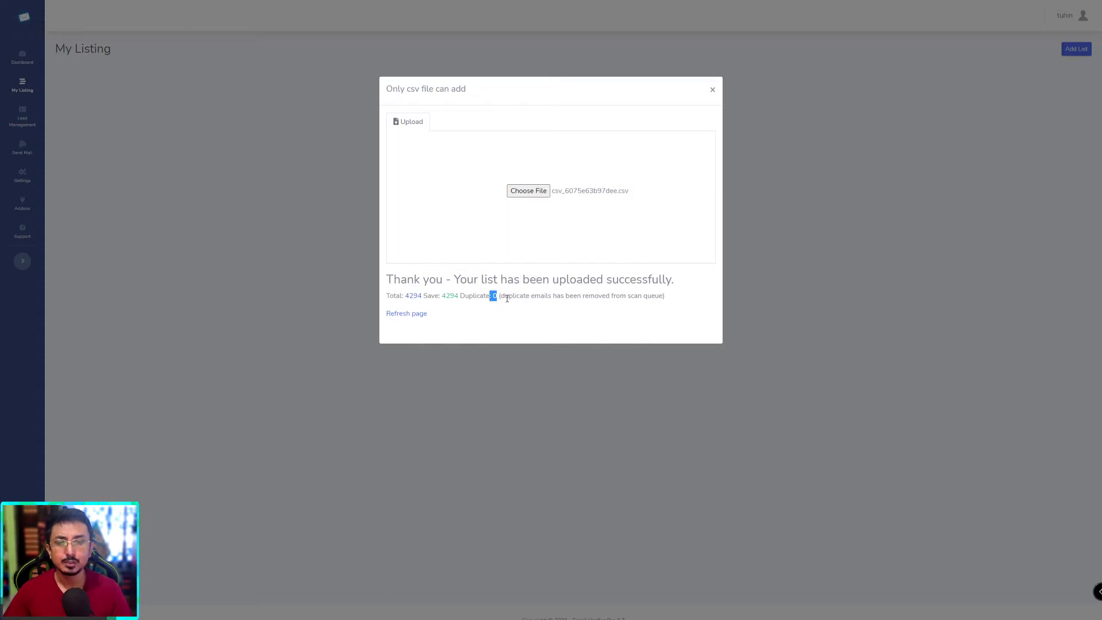
left_click(493, 297)
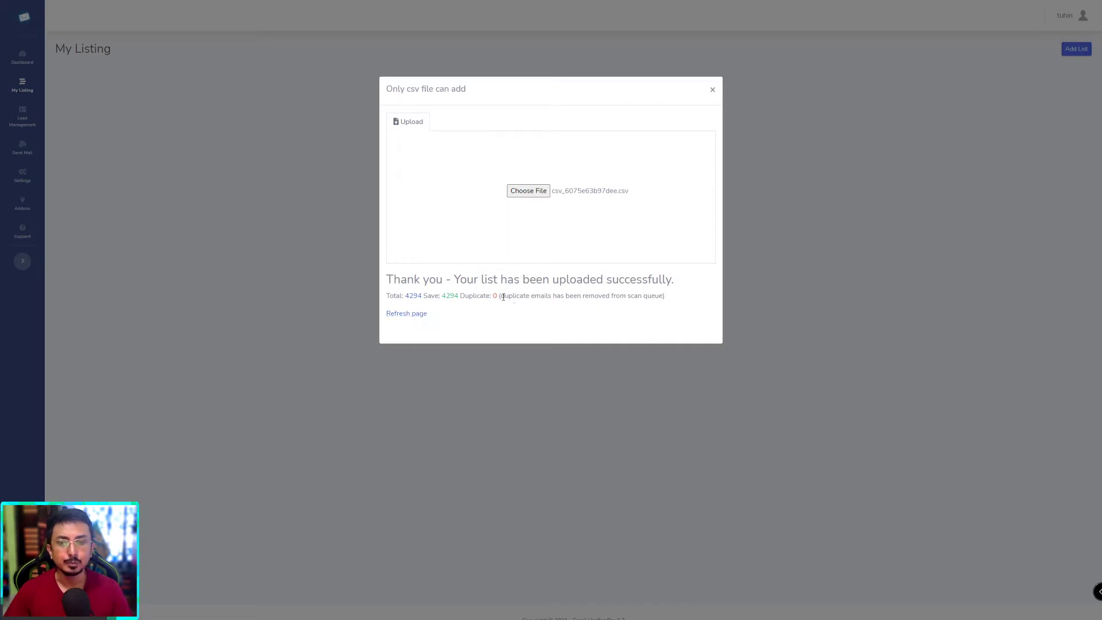
left_click(406, 316)
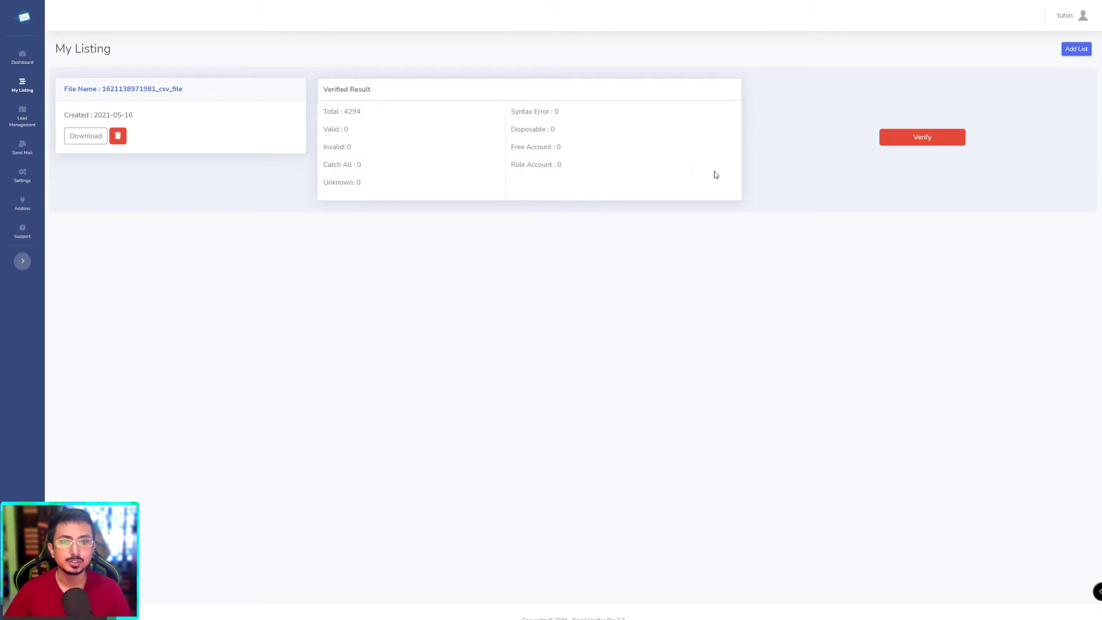
Step: Verify the 4294-email list, then upload and verify the 54-email mailtester.csv, then view Lead Management
left_click(927, 140)
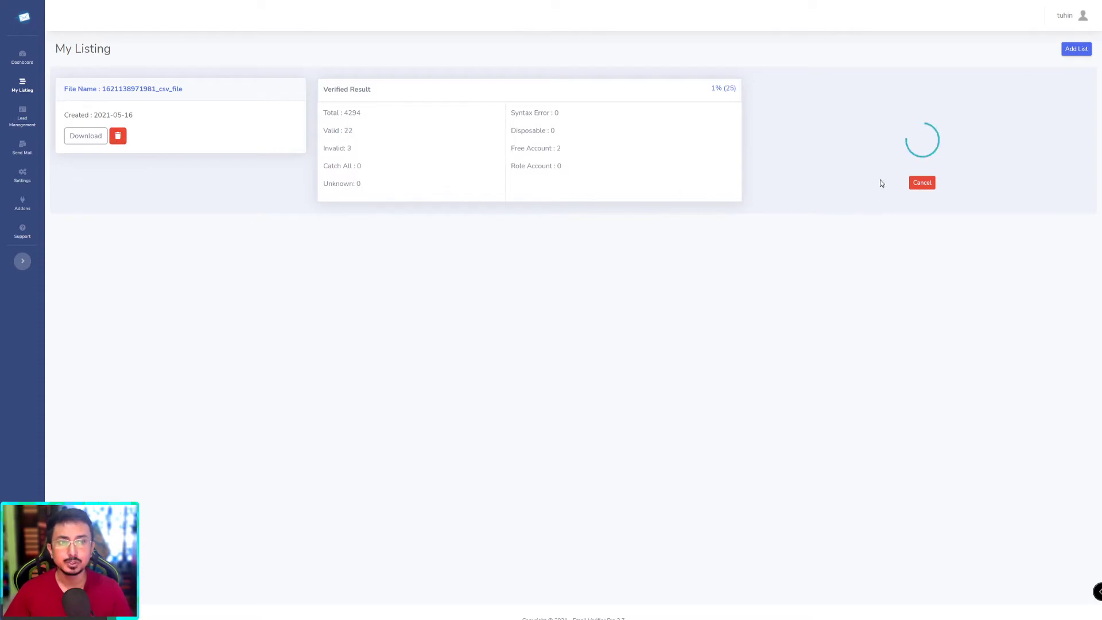
left_click(1076, 49)
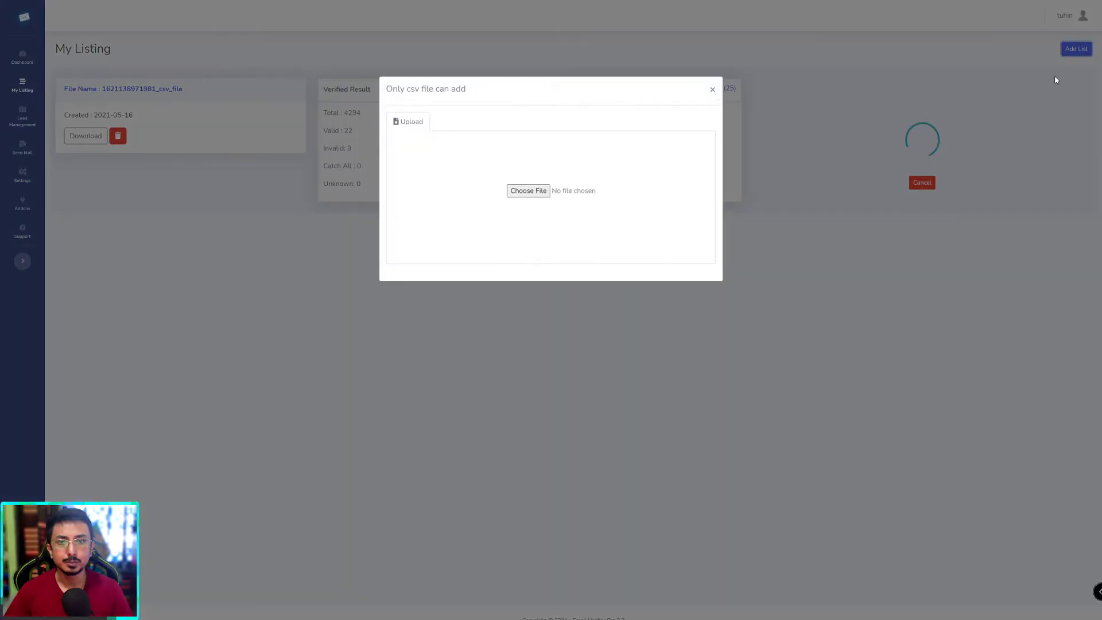
left_click_drag(1101, 299, 524, 192)
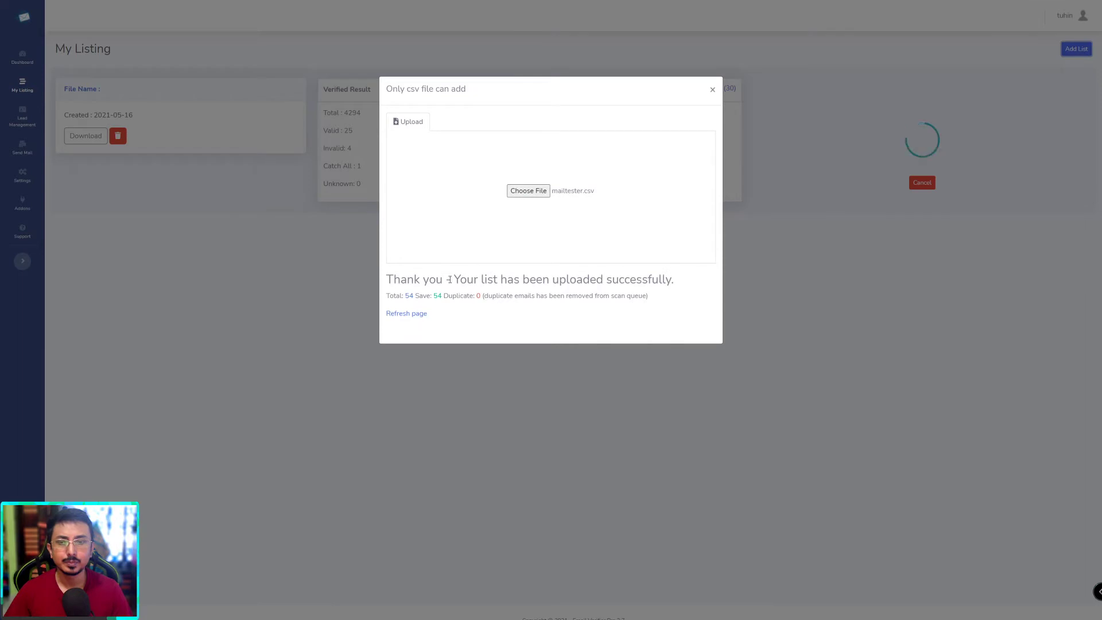
left_click(424, 316)
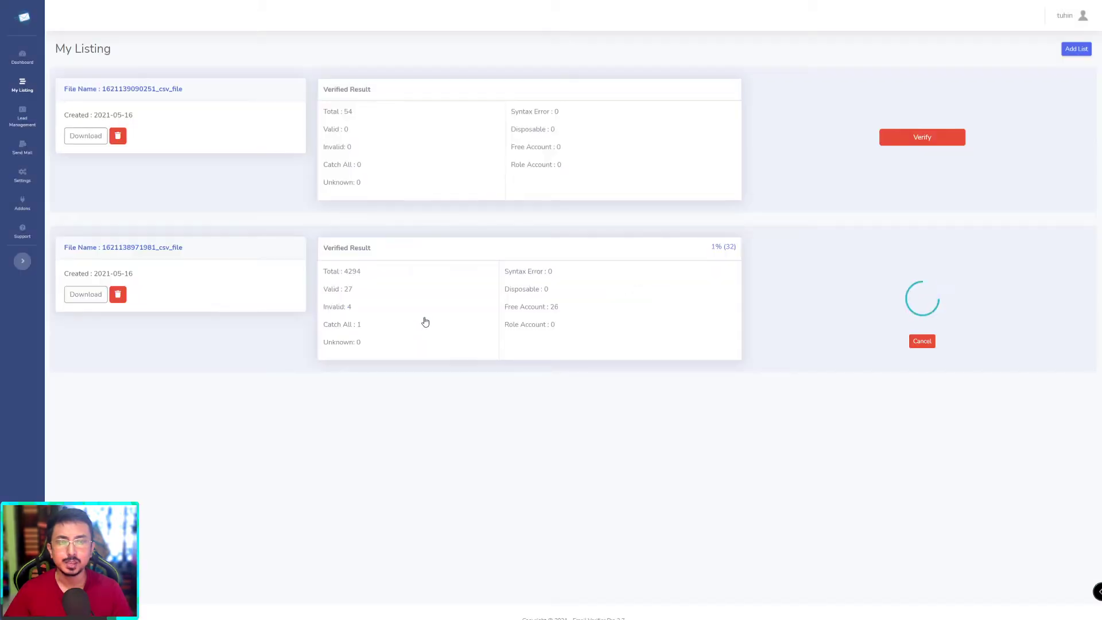
left_click(922, 140)
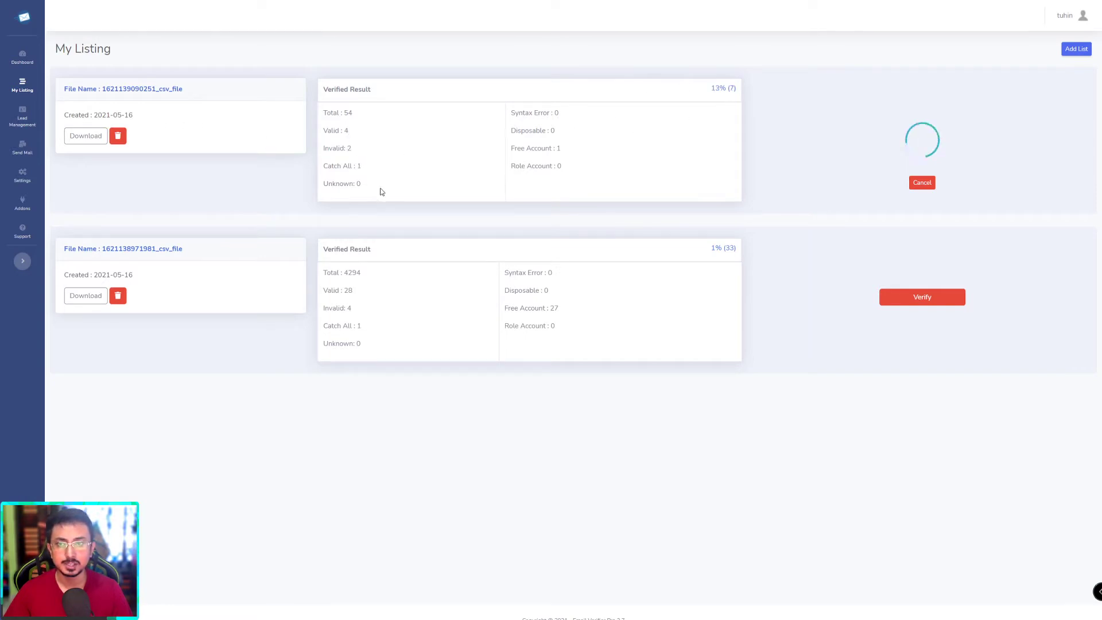
left_click(24, 126)
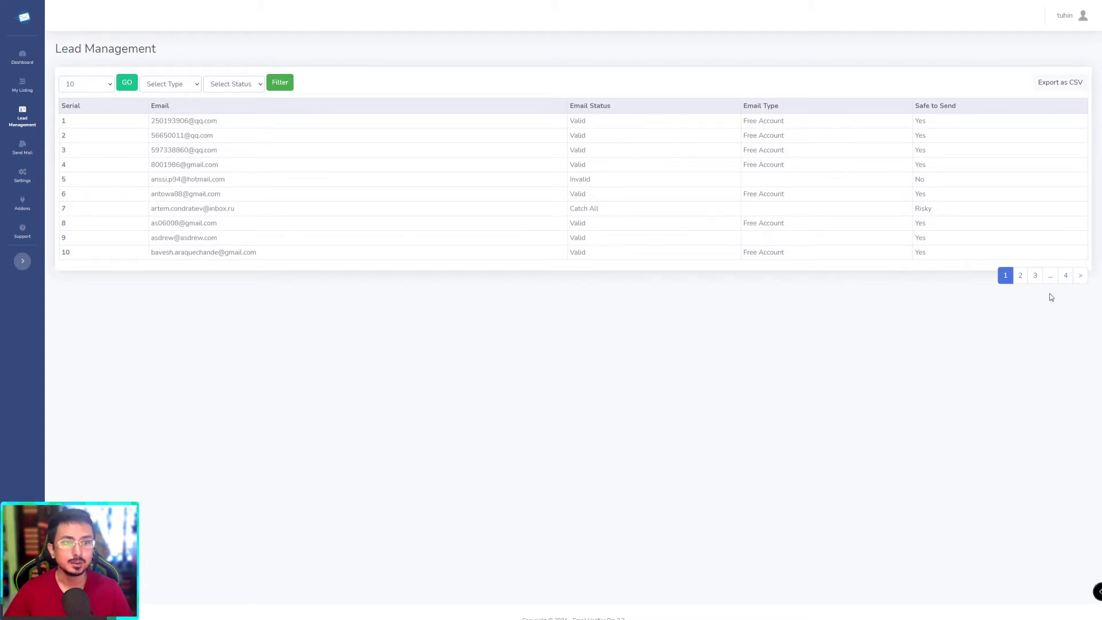
Step: Browse lead pages 2, 3 and 4 up to lead 34, return to page 1, then go to Send Mail
left_click(1025, 284)
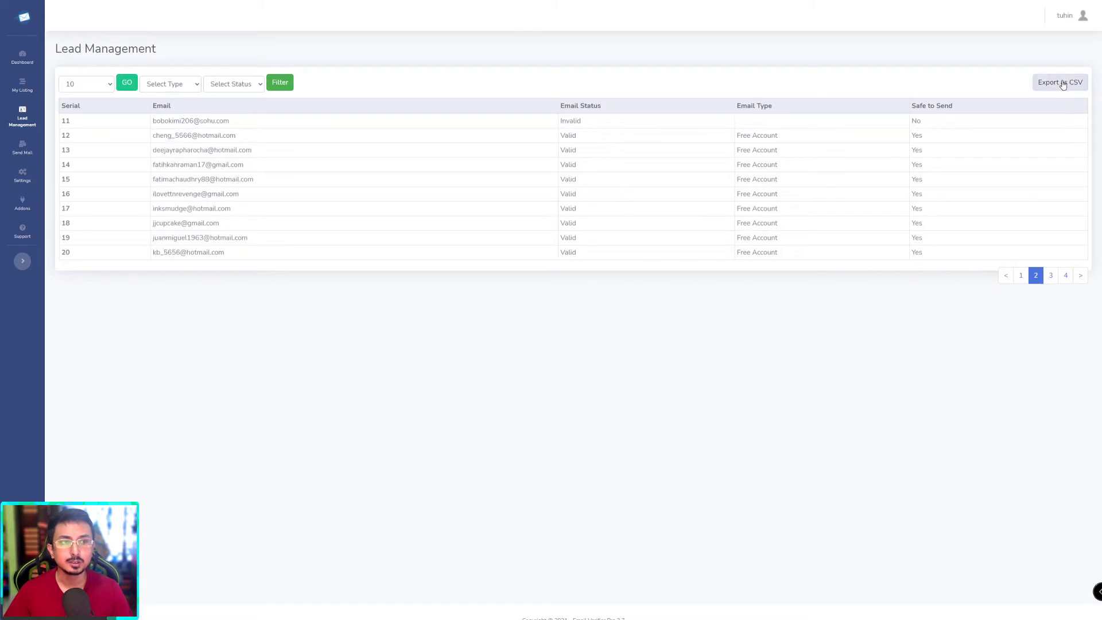
left_click(1051, 276)
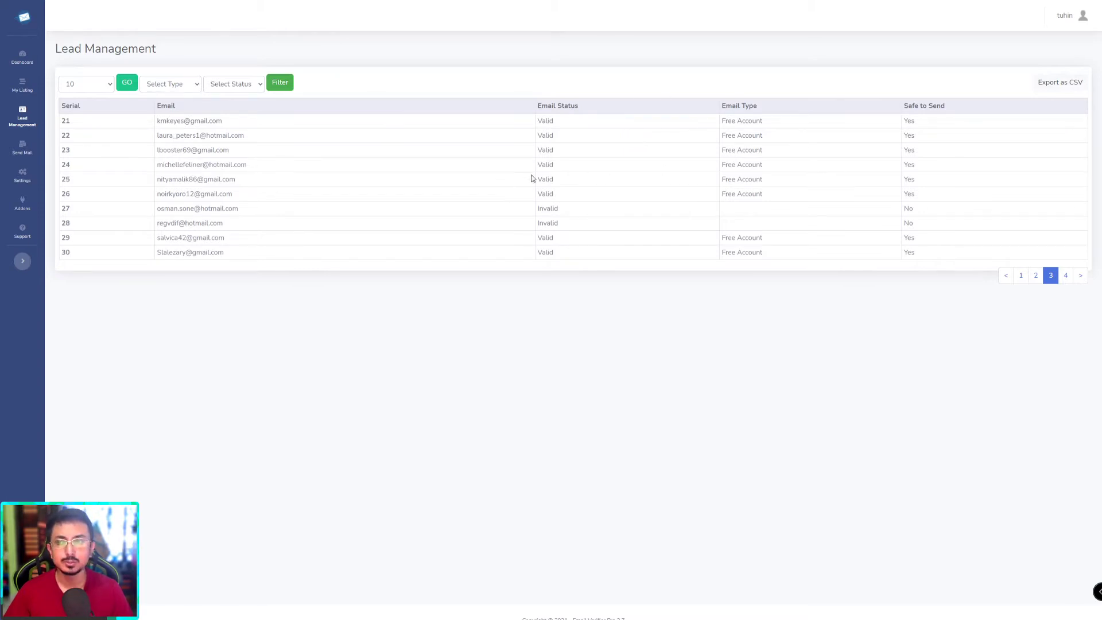
left_click(1066, 278)
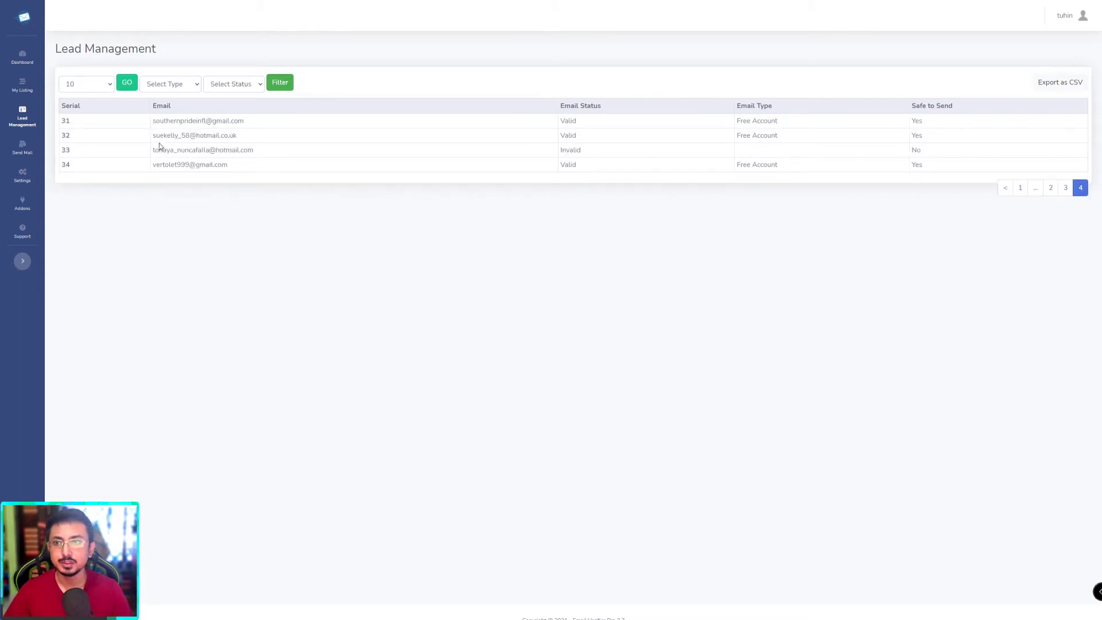
left_click_drag(152, 118, 221, 136)
left_click(237, 172)
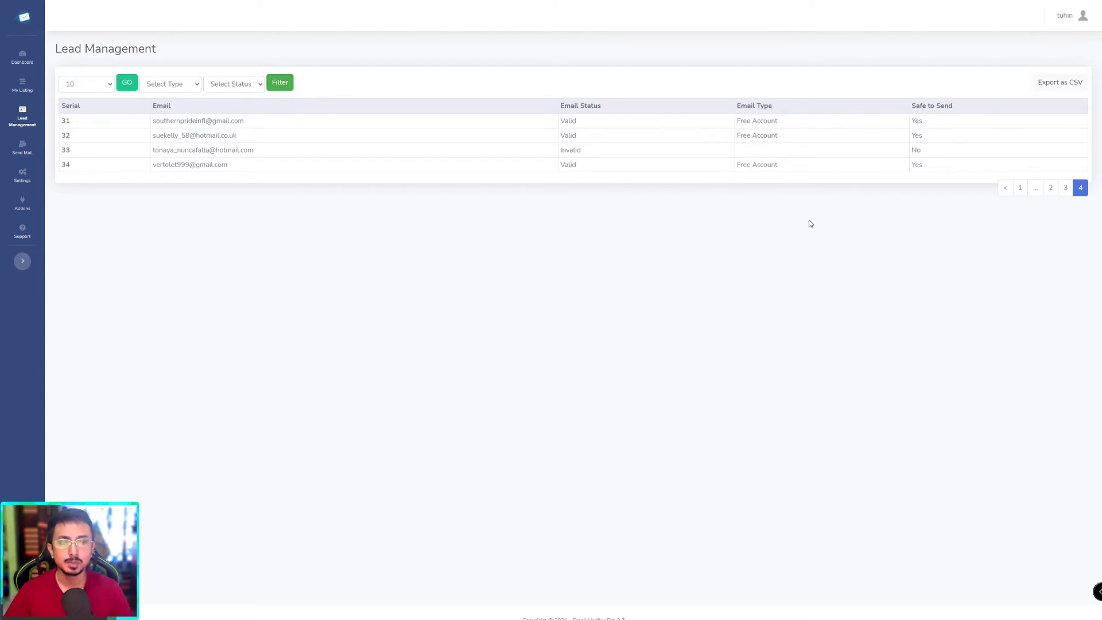
left_click(1022, 188)
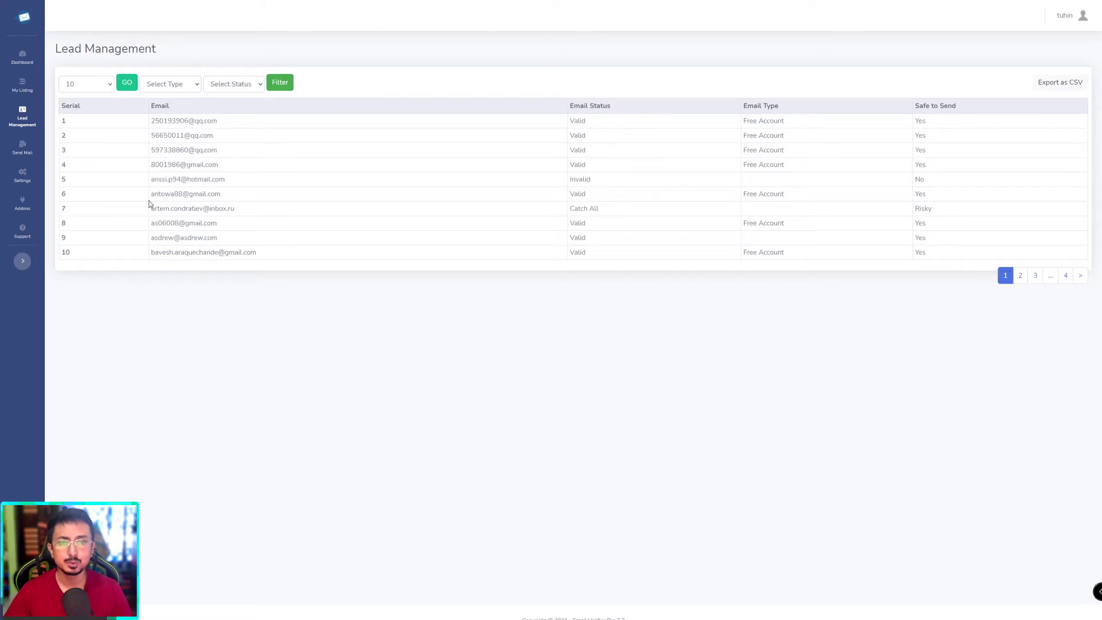
left_click(21, 148)
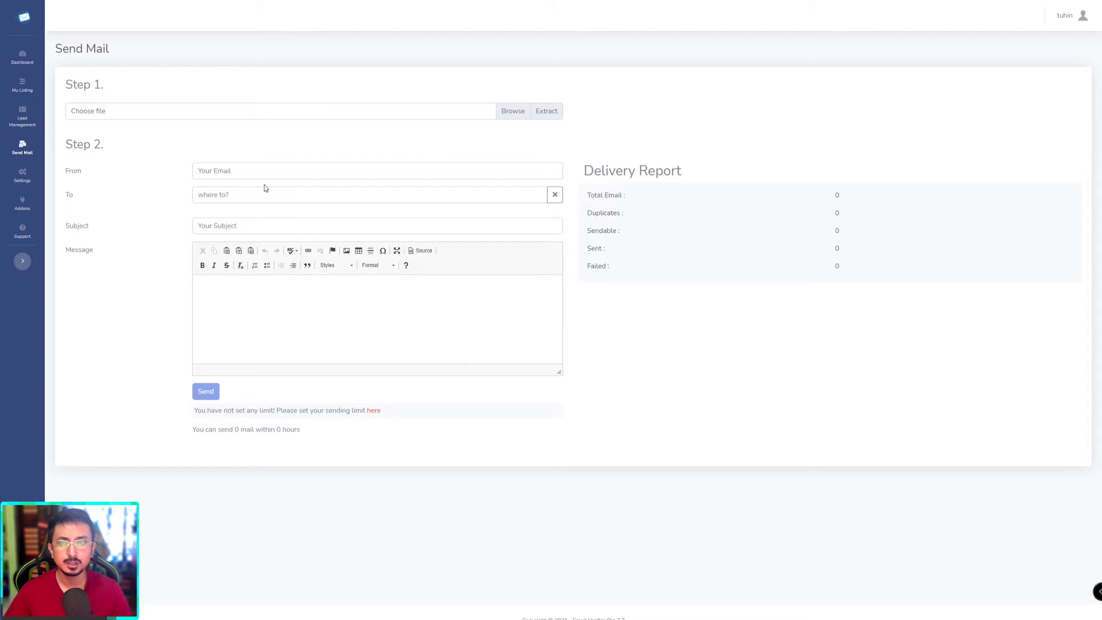
left_click(248, 295)
left_click(221, 173)
left_click_drag(148, 179, 97, 174)
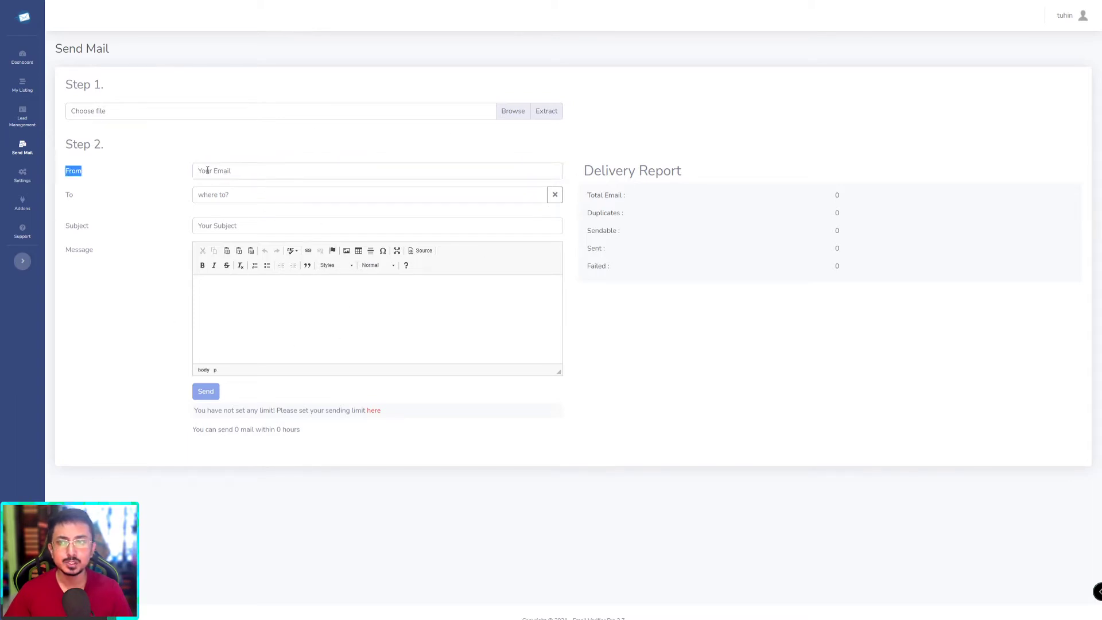
left_click(217, 171)
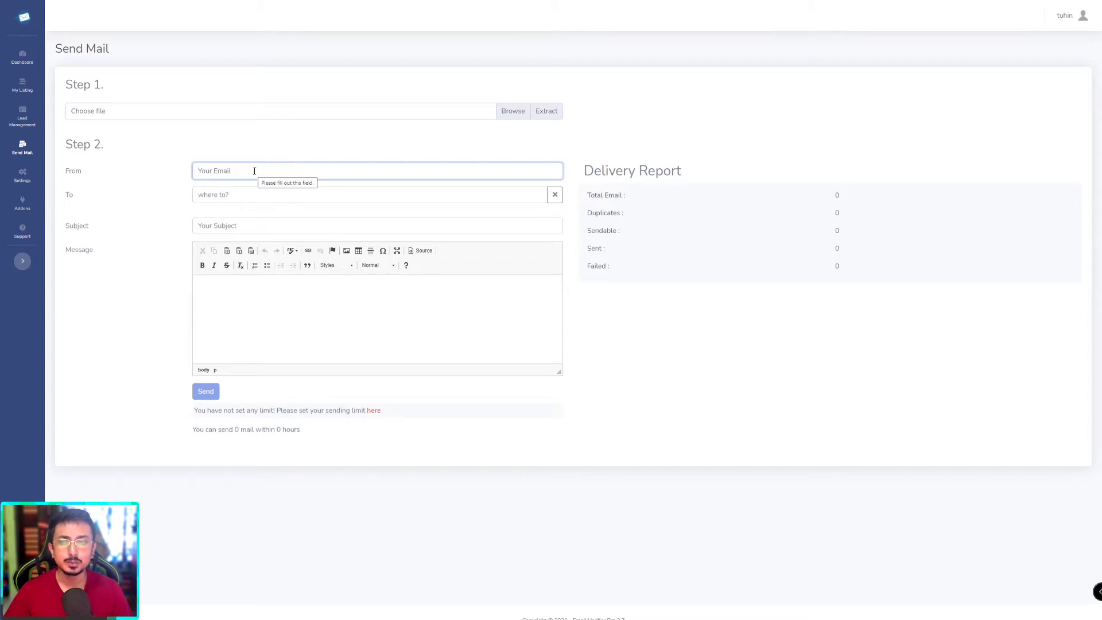
left_click(253, 196)
left_click(278, 175)
left_click(241, 195)
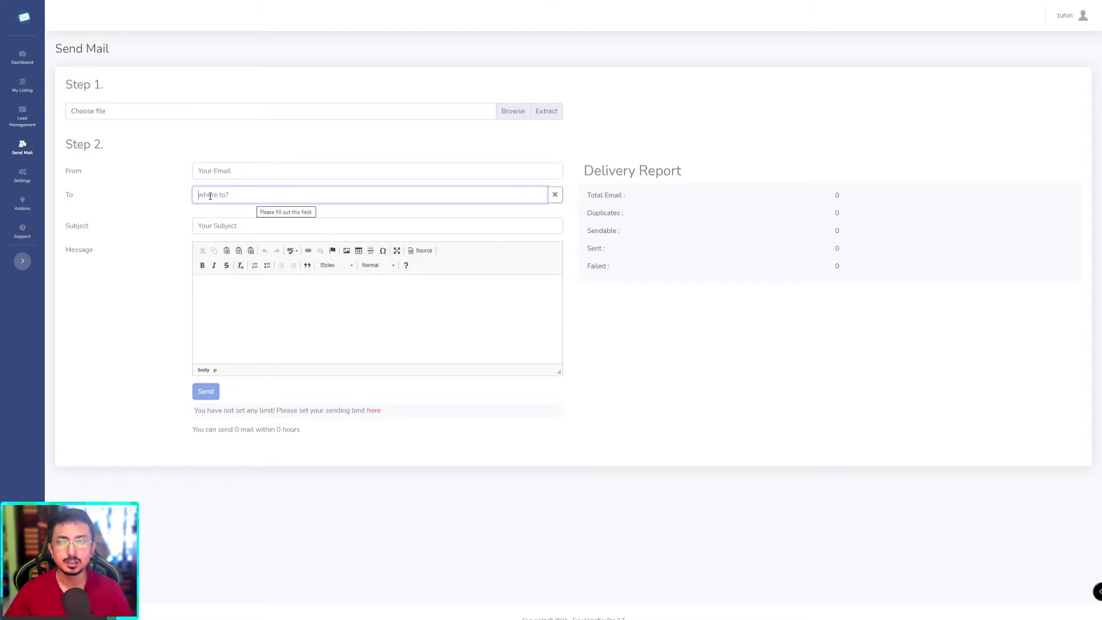
left_click(253, 171)
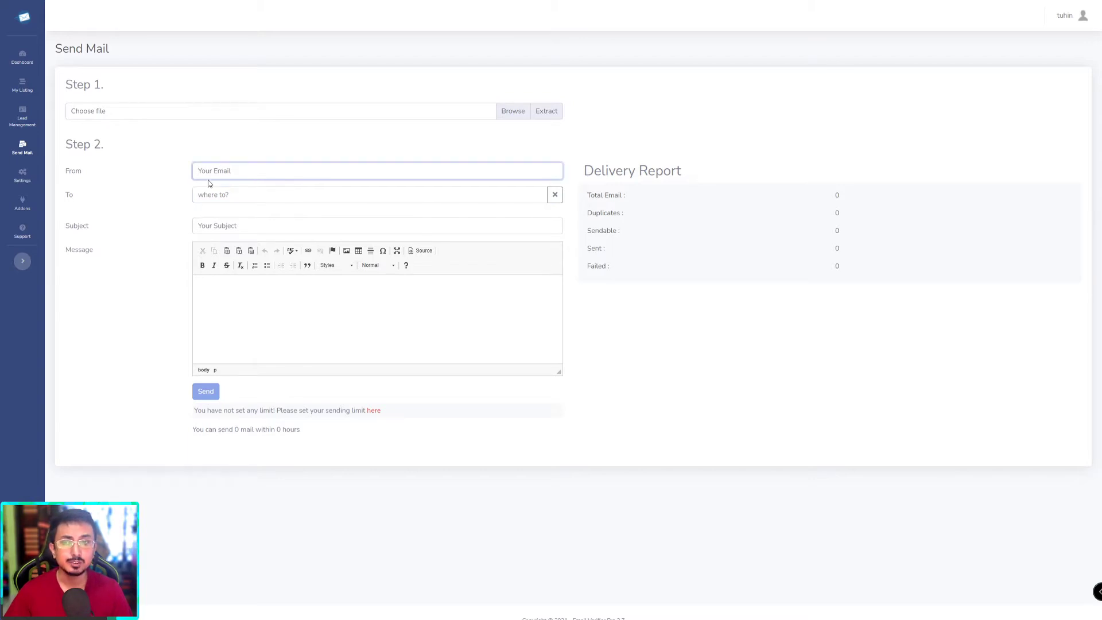
left_click(242, 189)
left_click(237, 175)
left_click(251, 188)
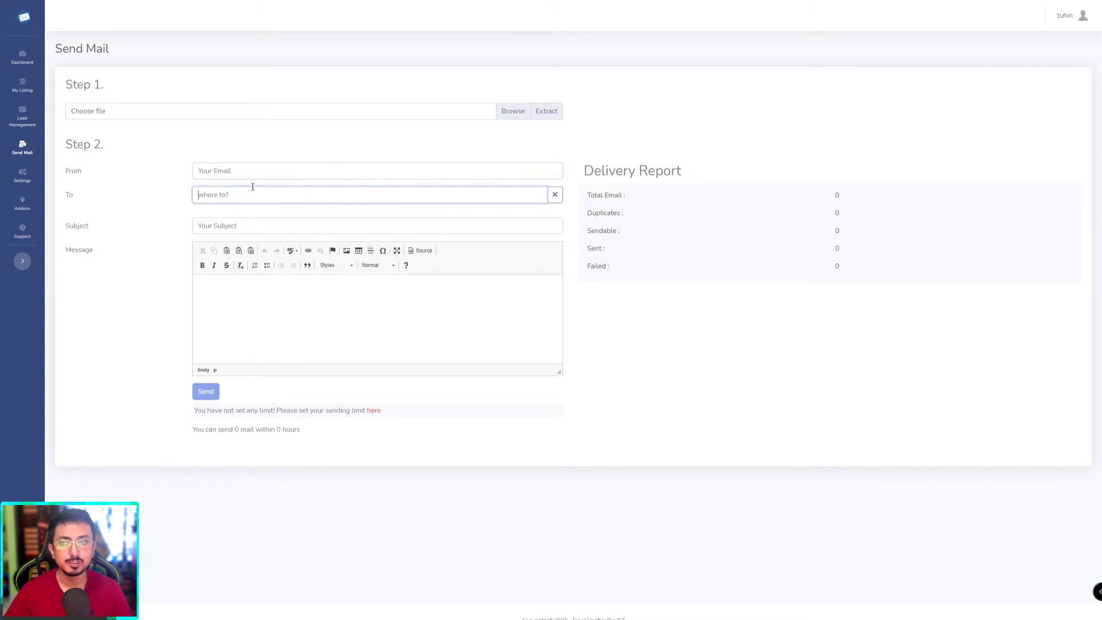
left_click(234, 176)
left_click(235, 189)
left_click(200, 171)
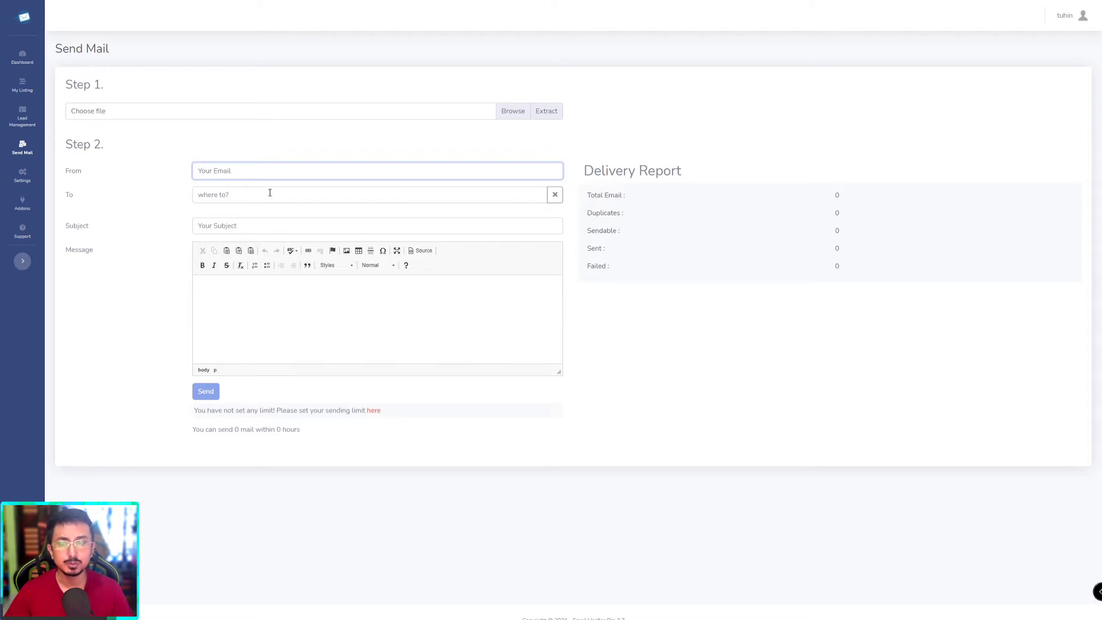
left_click(261, 189)
left_click(241, 171)
left_click(239, 189)
left_click(233, 172)
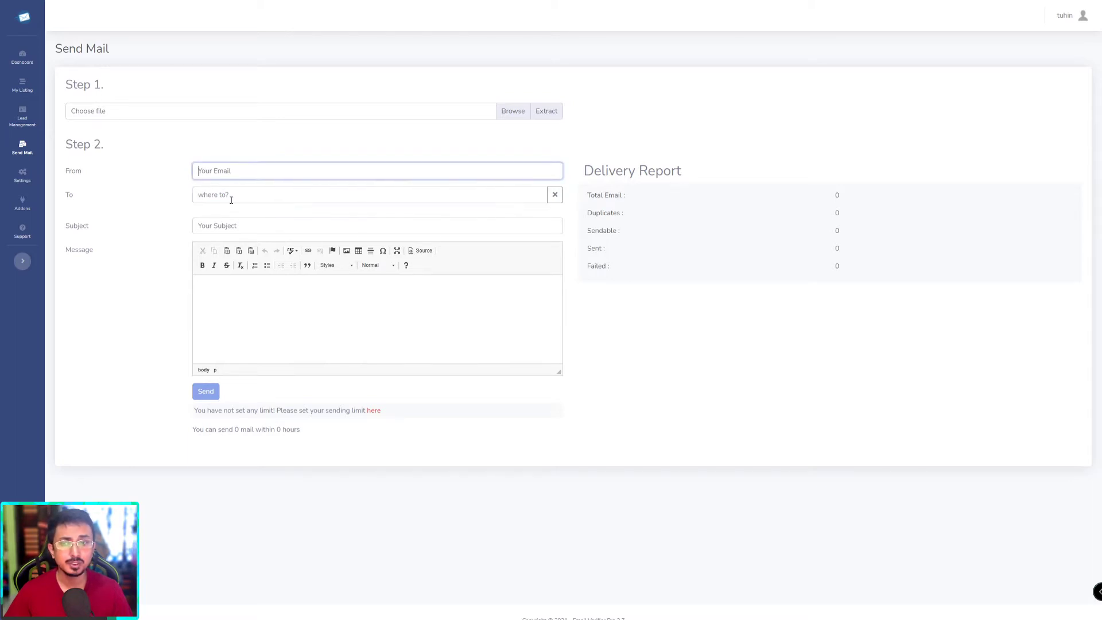
left_click(232, 197)
left_click(284, 314)
left_click(231, 198)
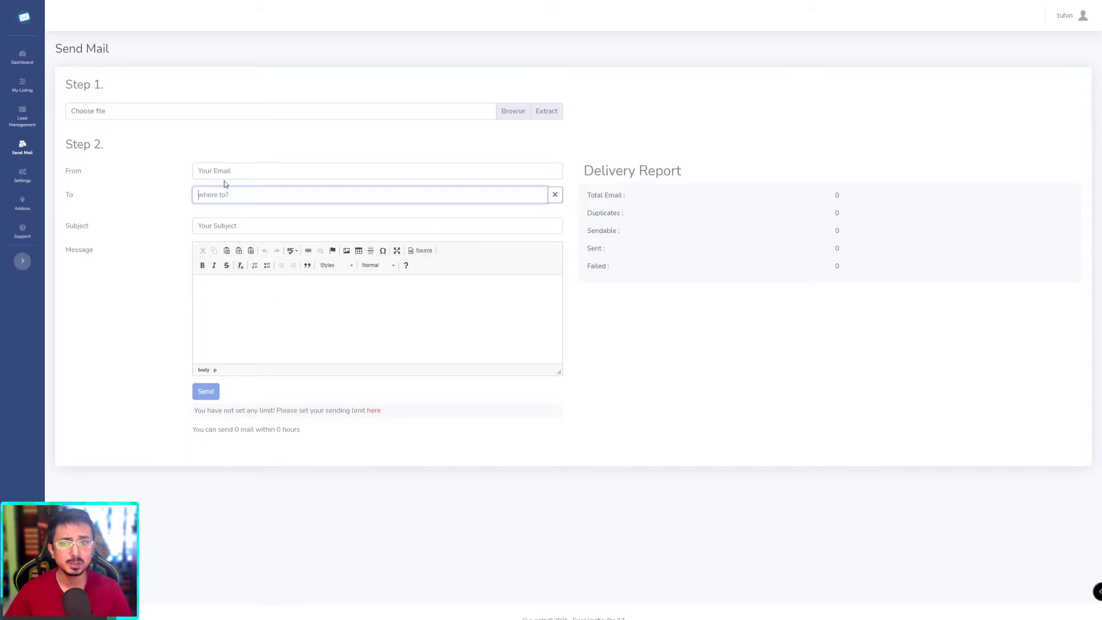
left_click(224, 172)
left_click(224, 195)
left_click(223, 172)
left_click(223, 195)
left_click(221, 173)
left_click(222, 194)
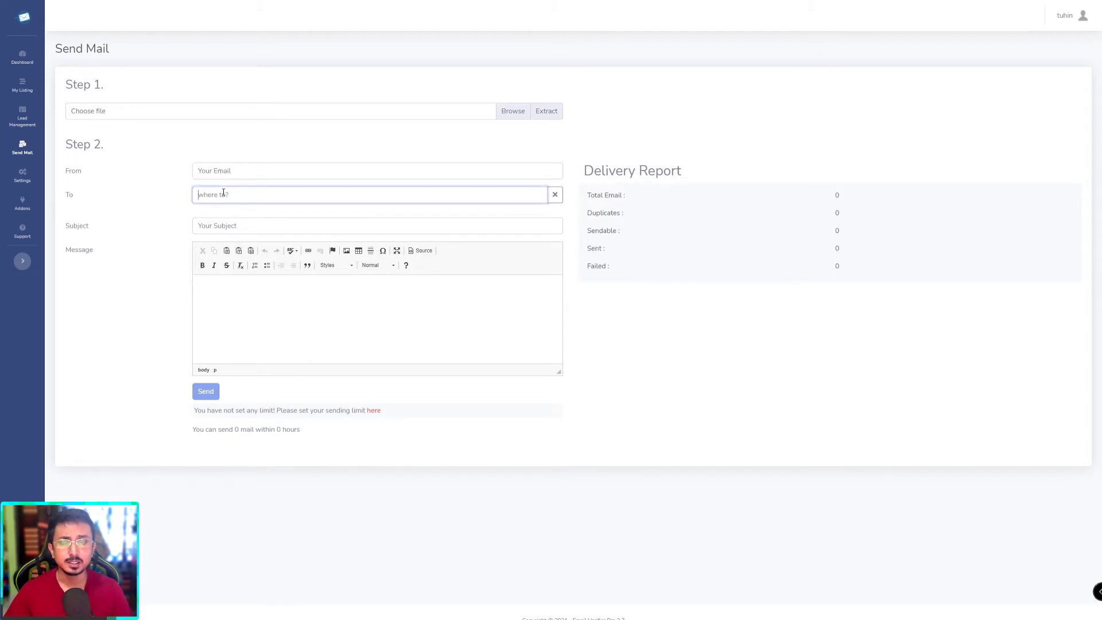
left_click(218, 173)
left_click(222, 194)
left_click(224, 173)
left_click(227, 191)
left_click(222, 172)
left_click(222, 196)
left_click(223, 172)
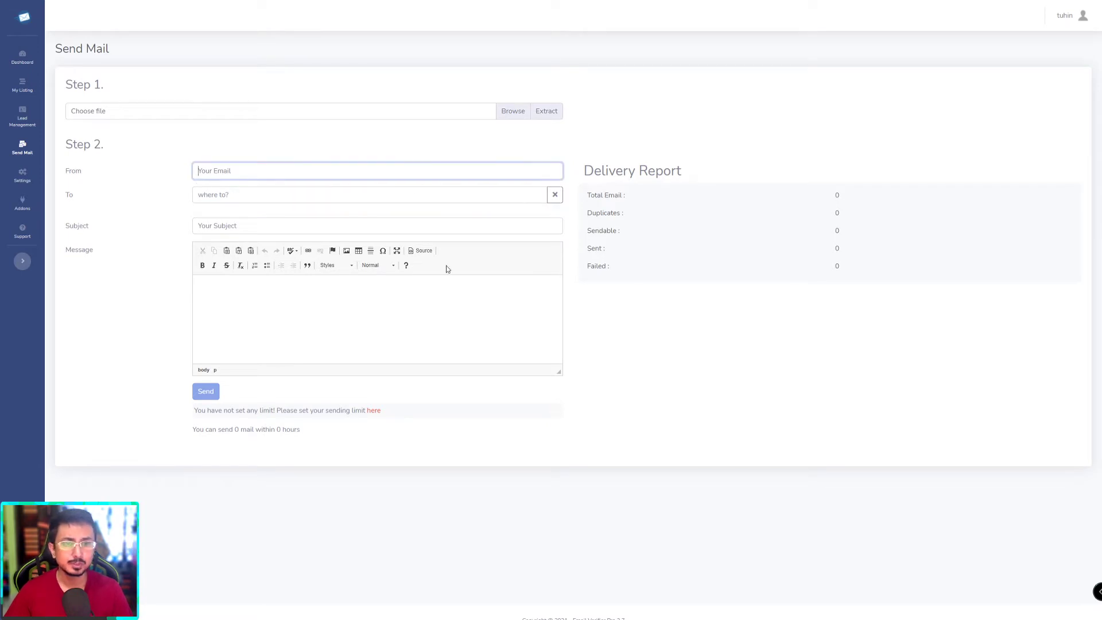
triple_click(587, 170)
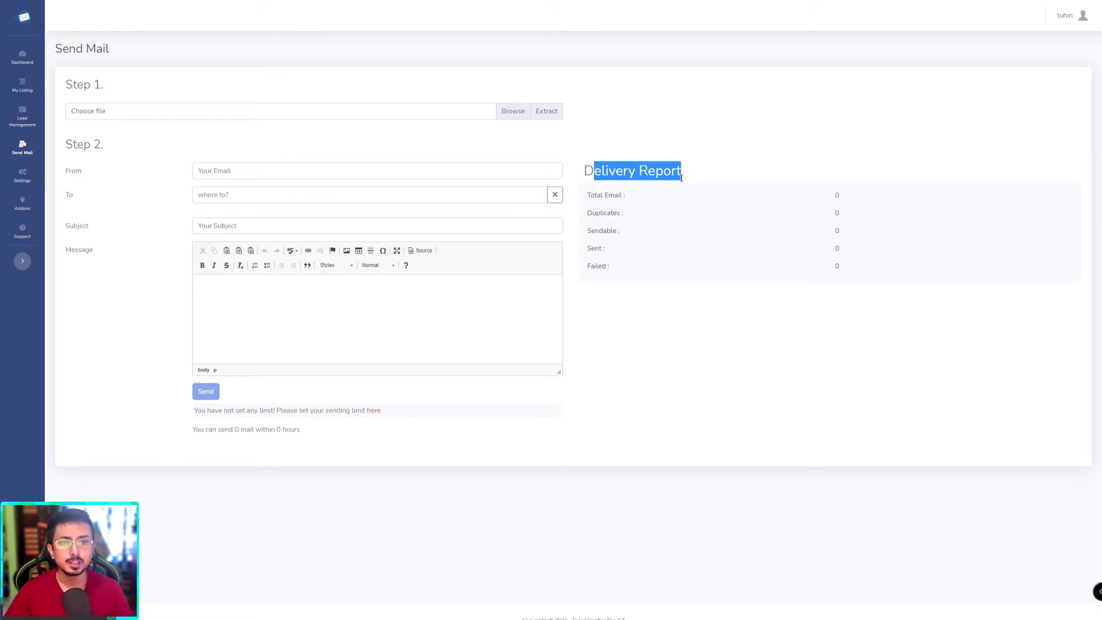
Step: Select the Delivery Report labels and counts, then place the caret in the empty message body
left_click(662, 231)
left_click_drag(585, 198, 844, 198)
left_click(845, 199)
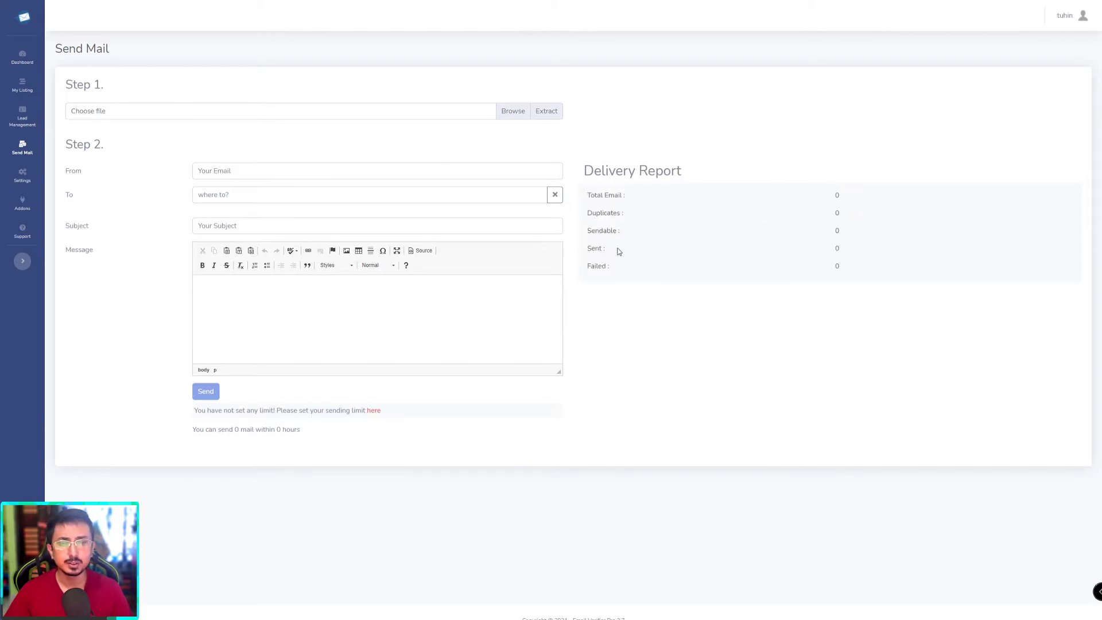
left_click(465, 333)
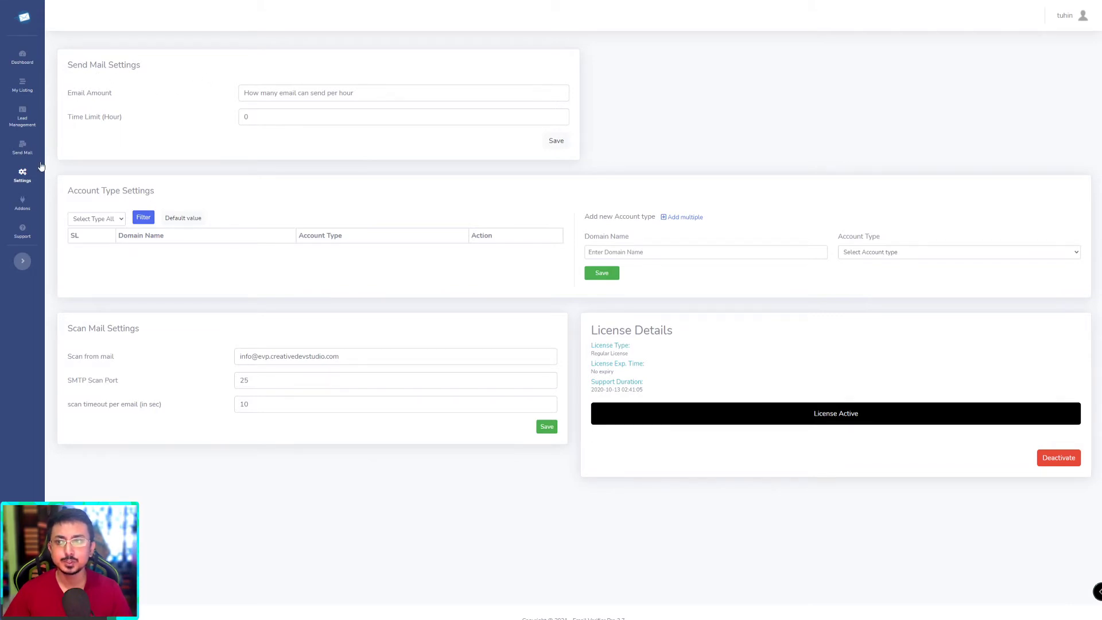
left_click(276, 88)
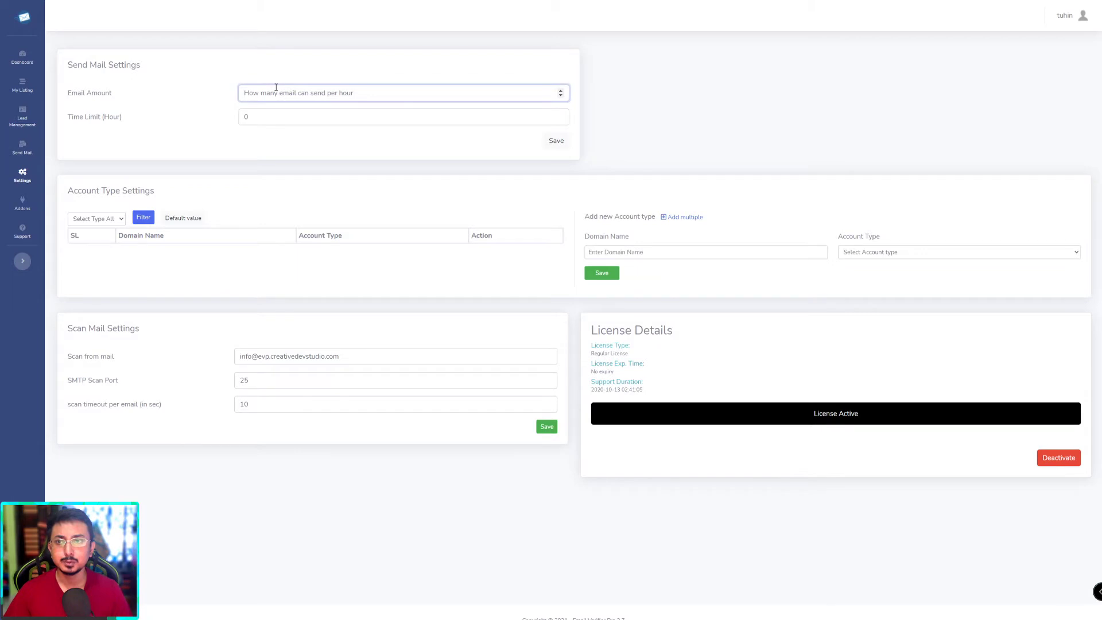
left_click(279, 117)
left_click(348, 99)
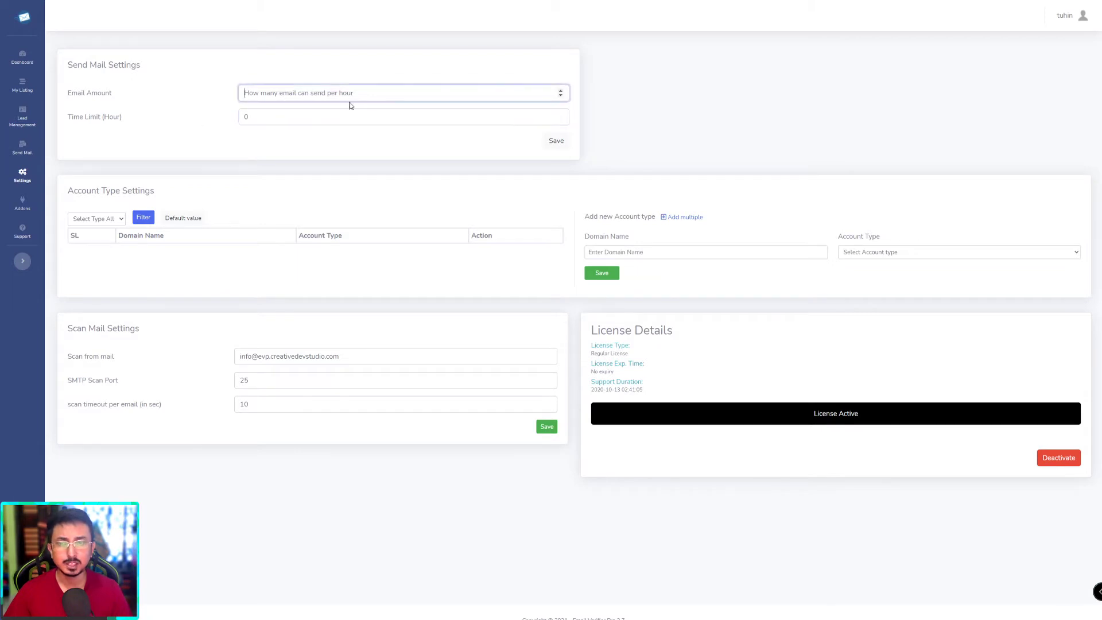
left_click(339, 117)
left_click(241, 132)
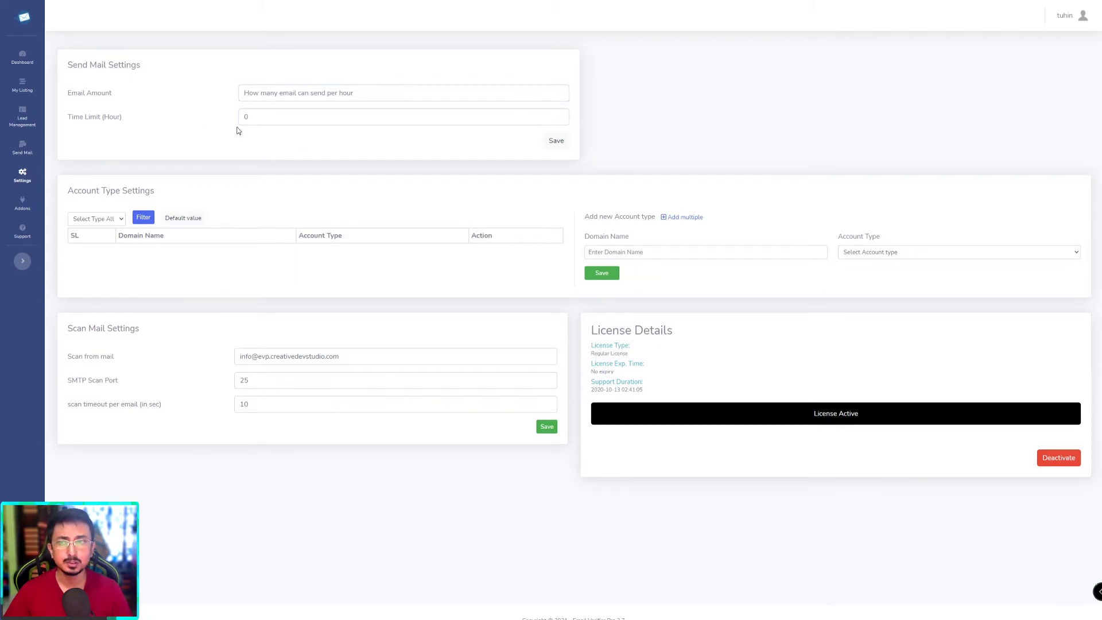
left_click(263, 116)
left_click(287, 132)
left_click(268, 117)
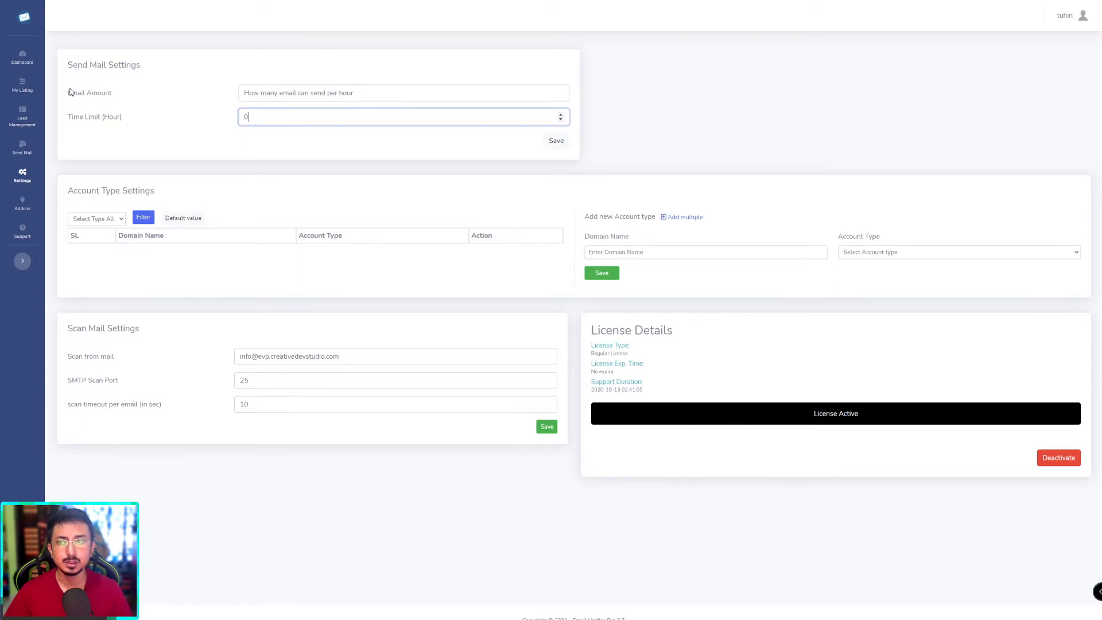
left_click(287, 156)
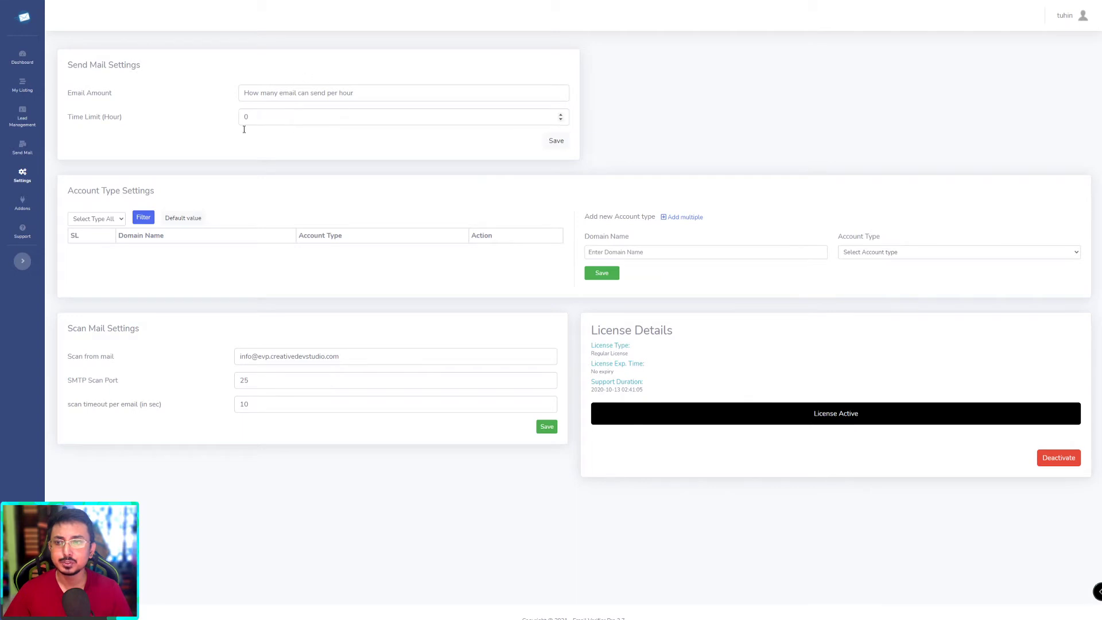
left_click(255, 92)
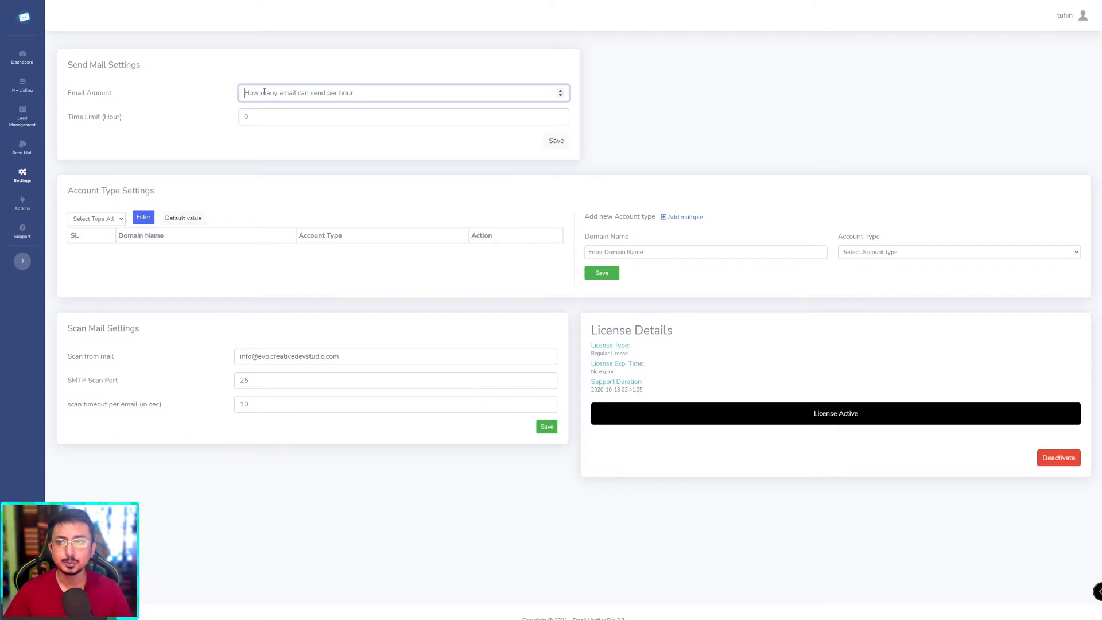
left_click(263, 116)
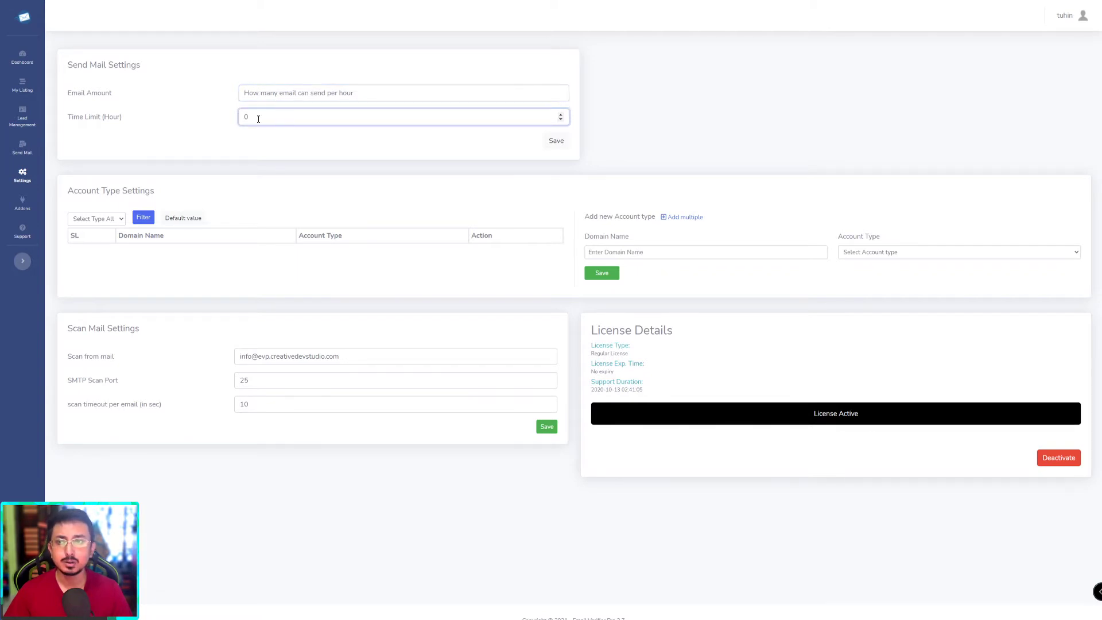
left_click(275, 151)
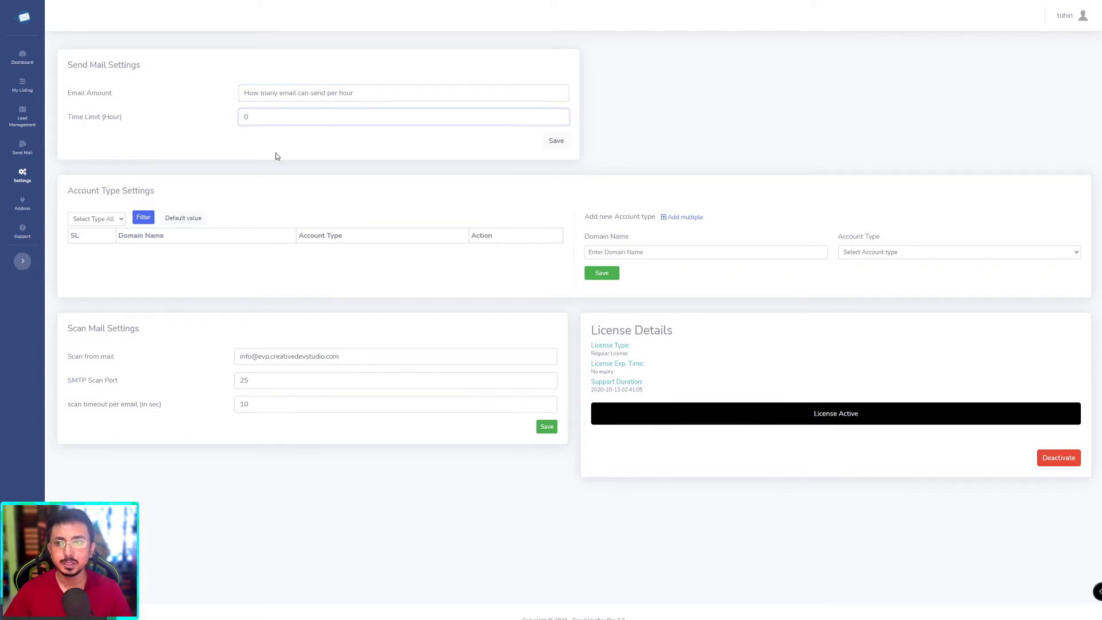
left_click(257, 121)
left_click(271, 95)
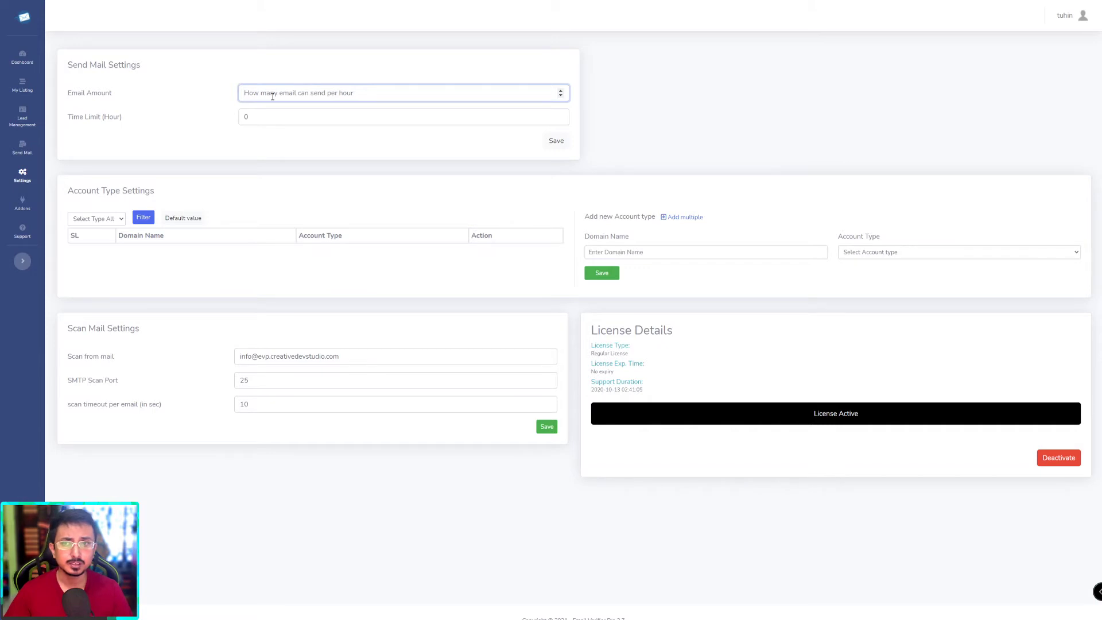
left_click(256, 114)
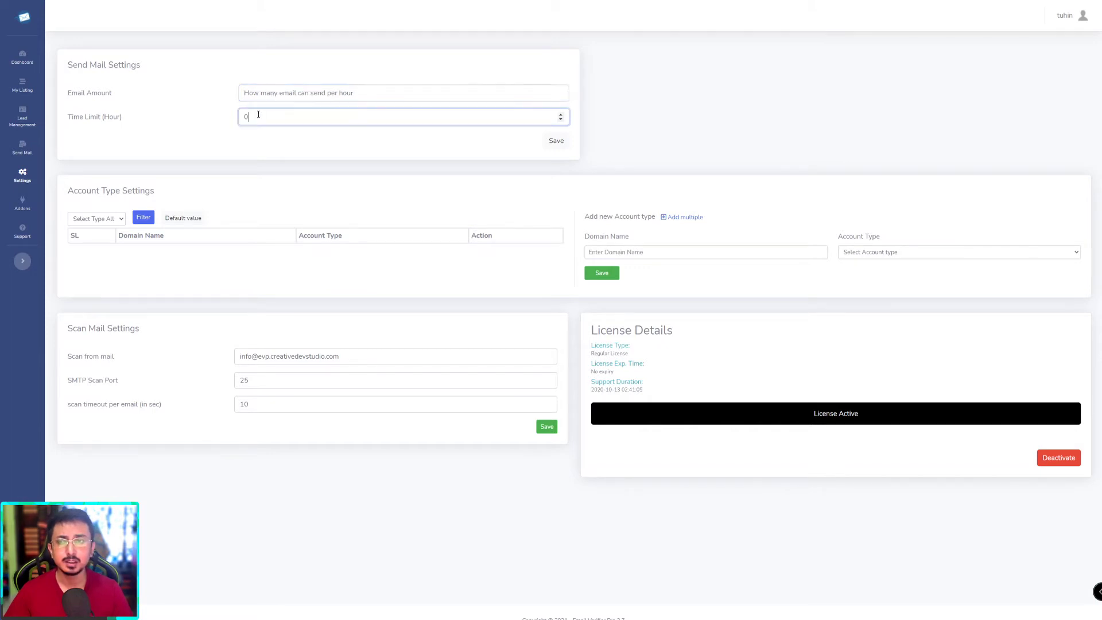
left_click(248, 98)
left_click(259, 112)
left_click(259, 95)
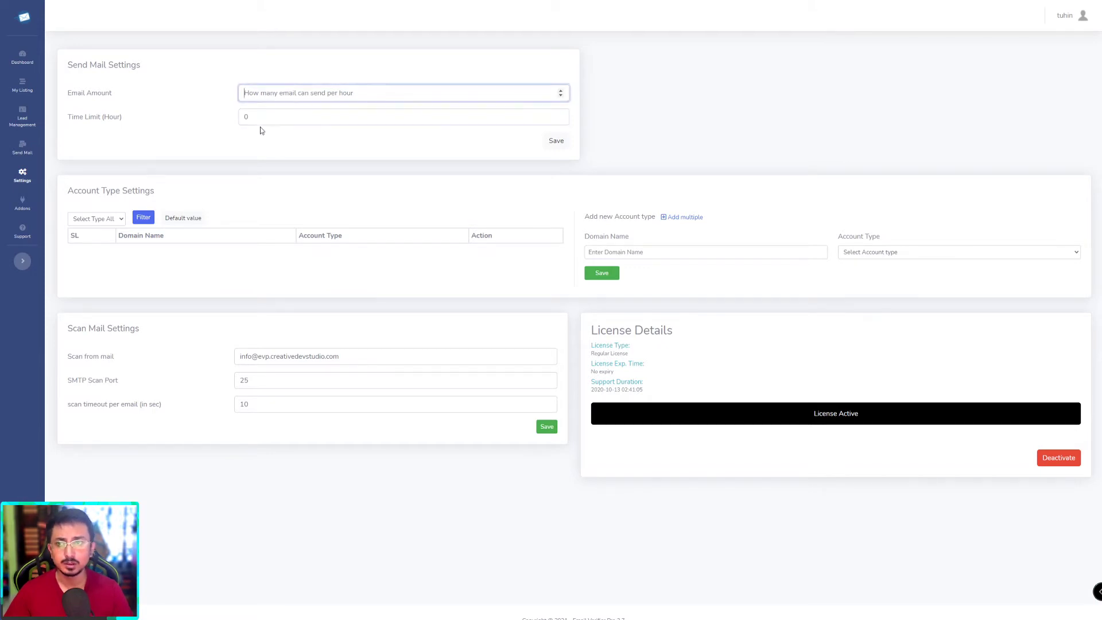
left_click(258, 128)
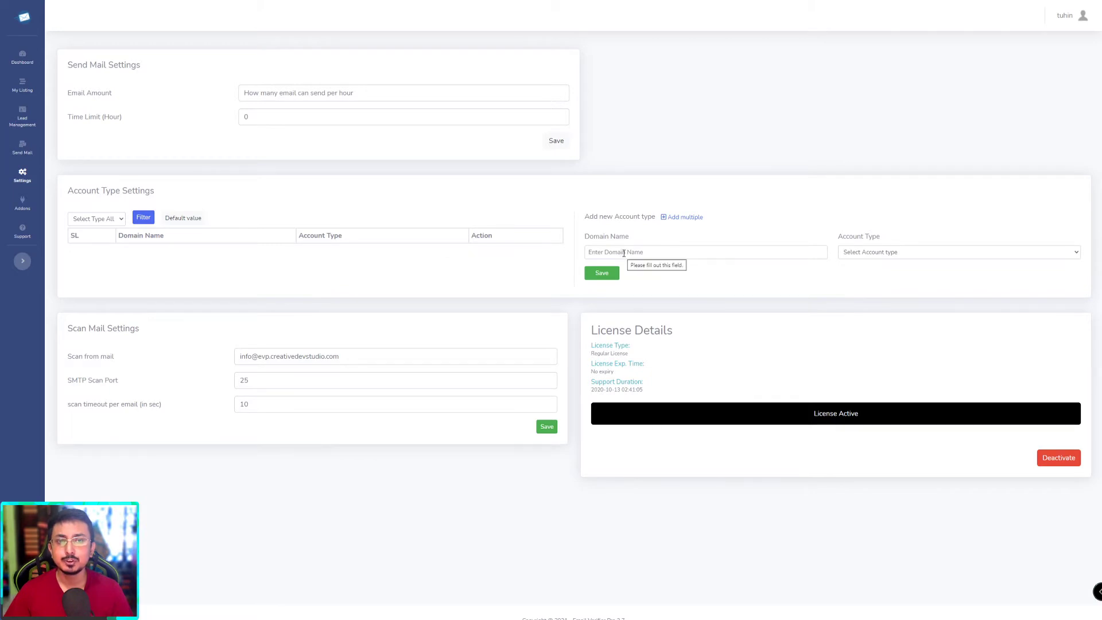
left_click(929, 252)
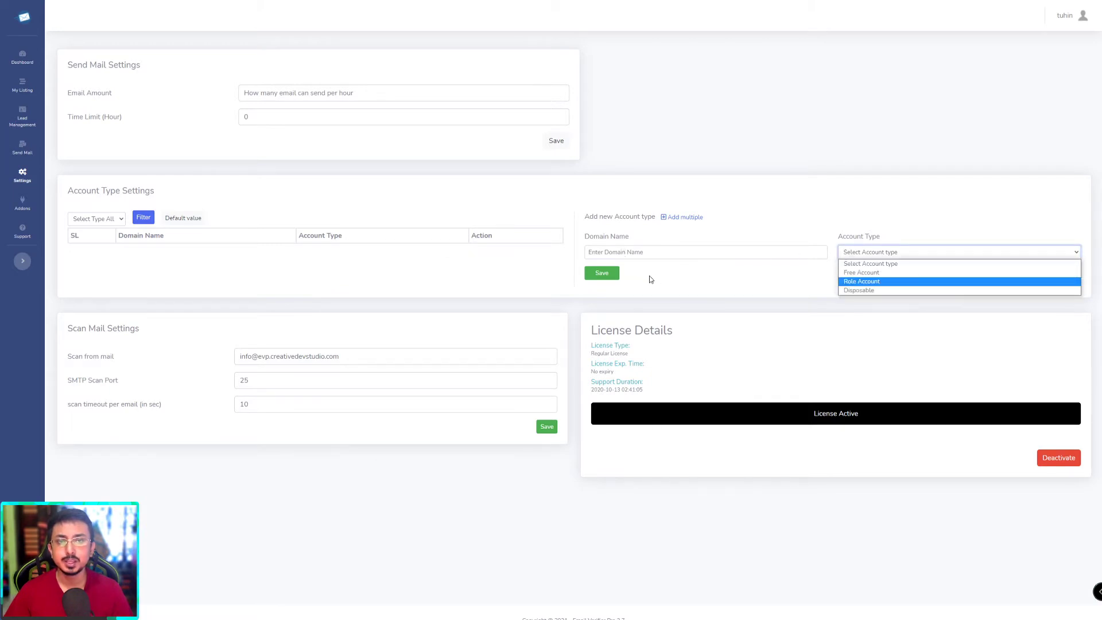
left_click(620, 254)
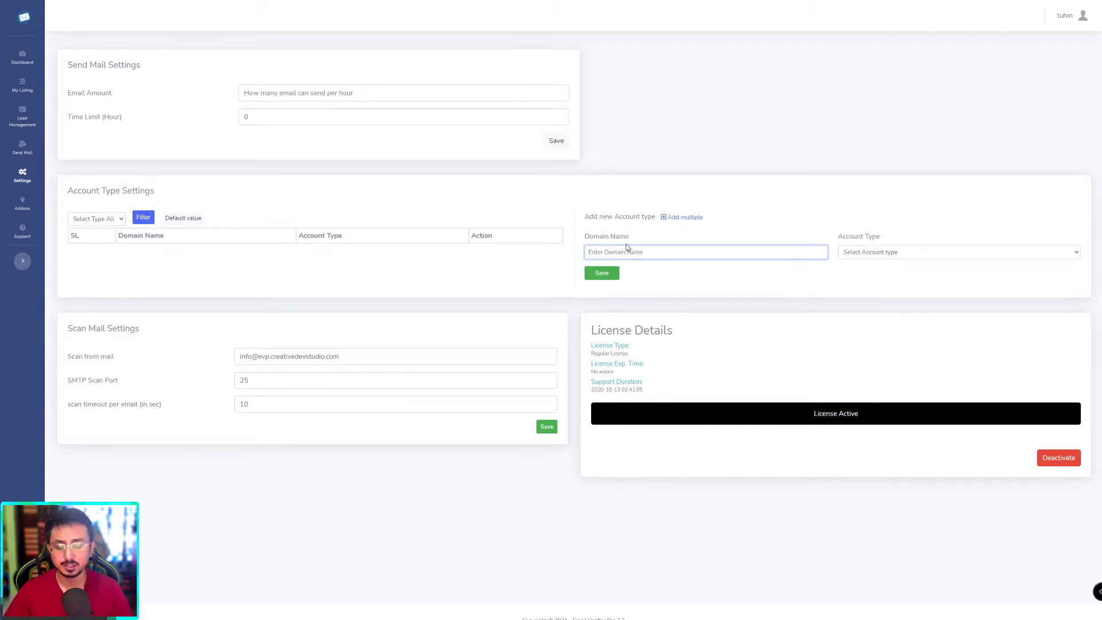
type("gmail.com")
left_click(840, 252)
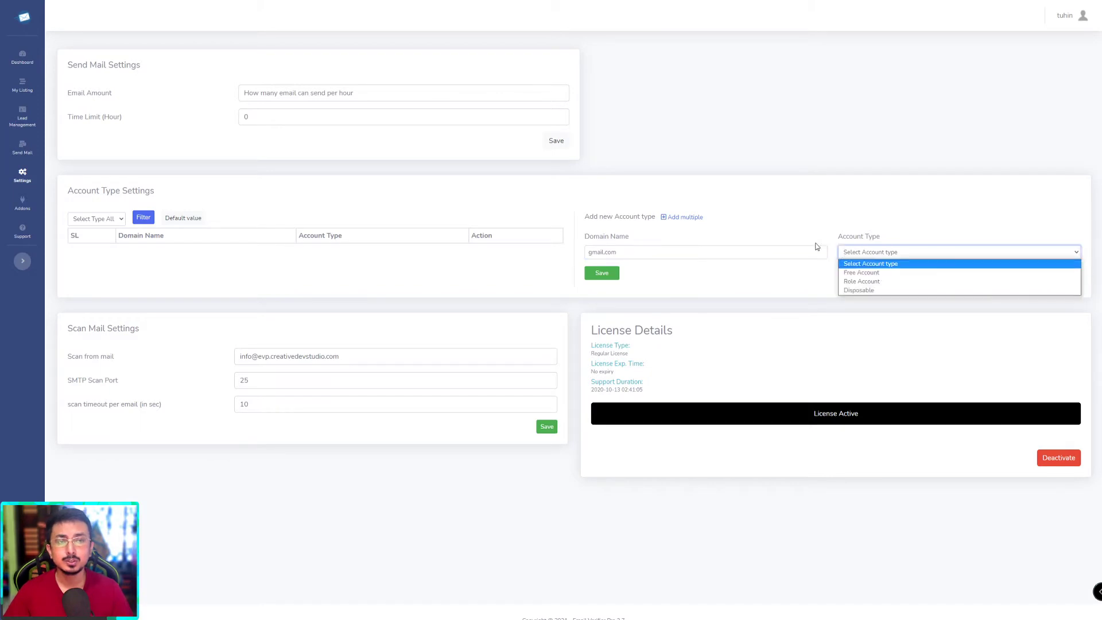
left_click(806, 246)
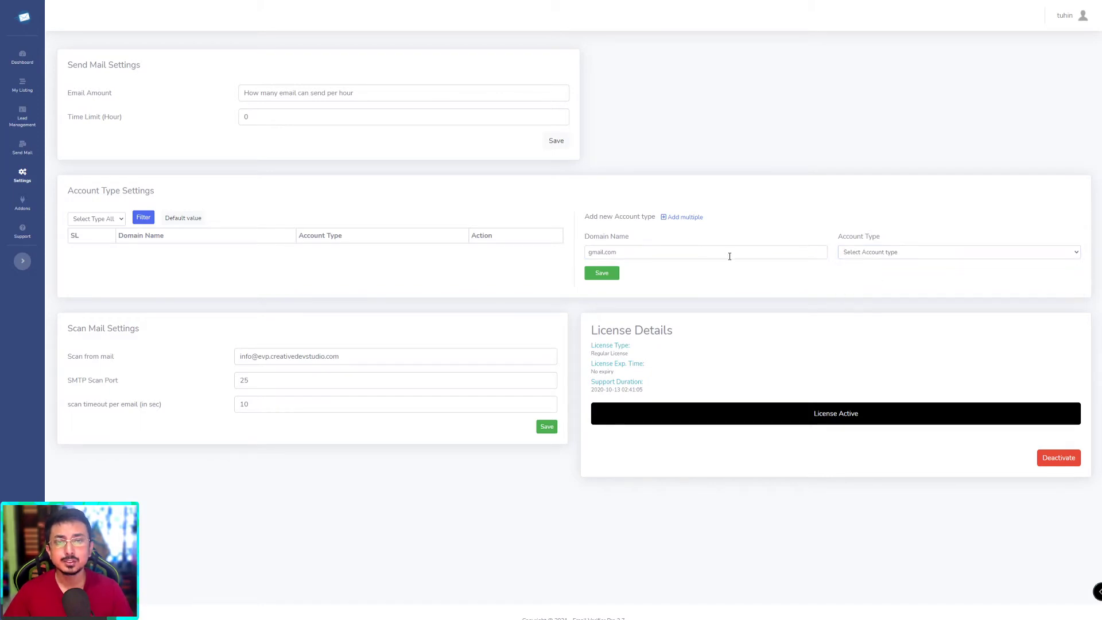
left_click(769, 249)
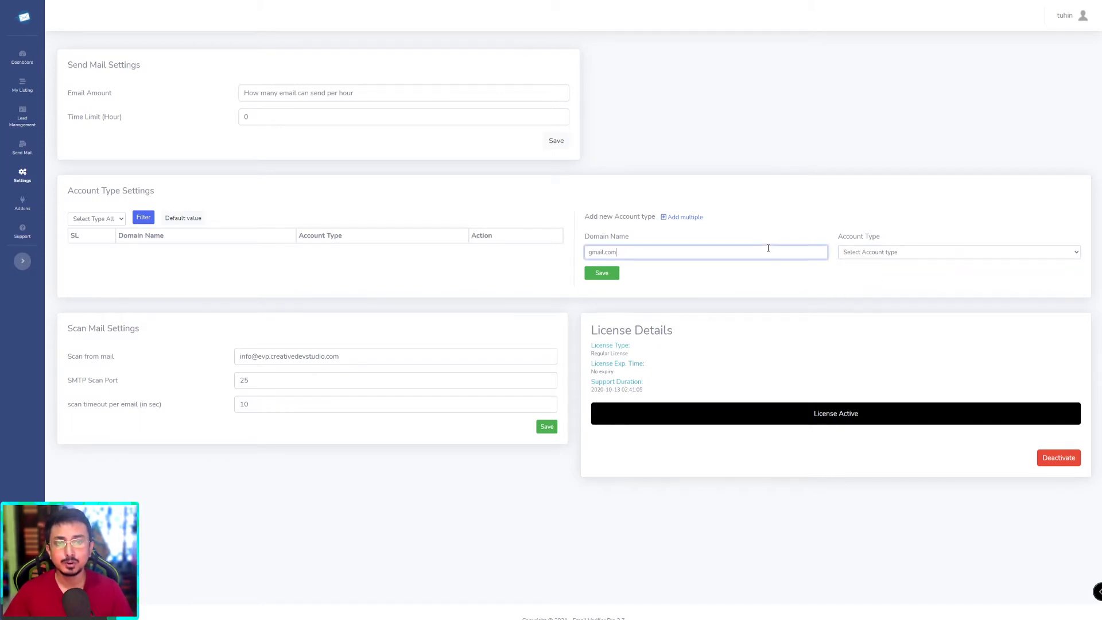
left_click(899, 250)
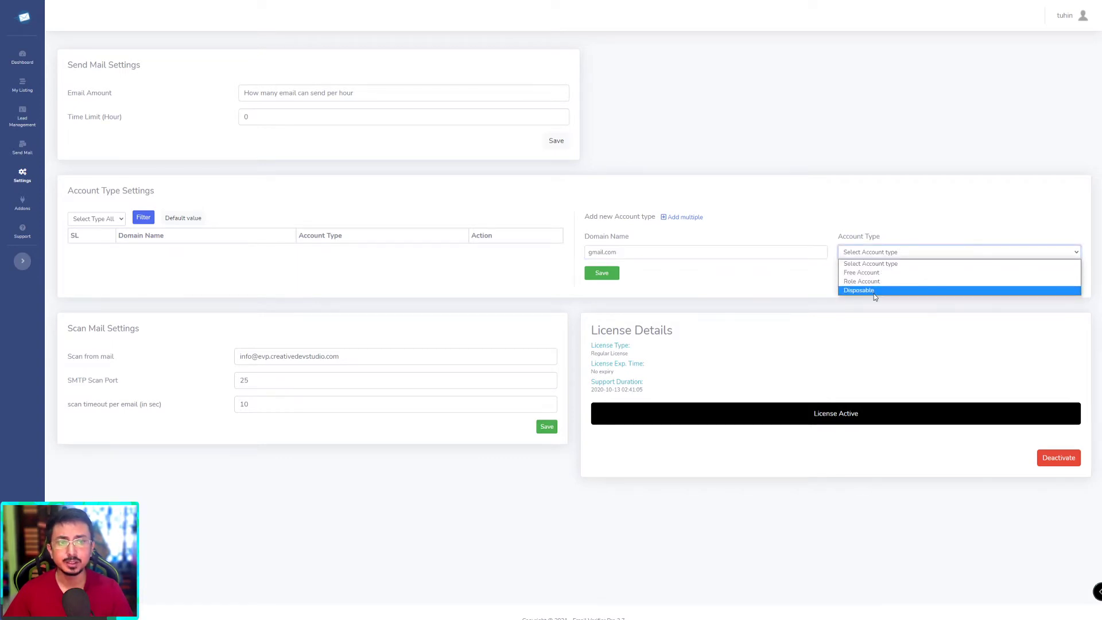
left_click(649, 253)
key("ctrl+a")
key("BackSpace")
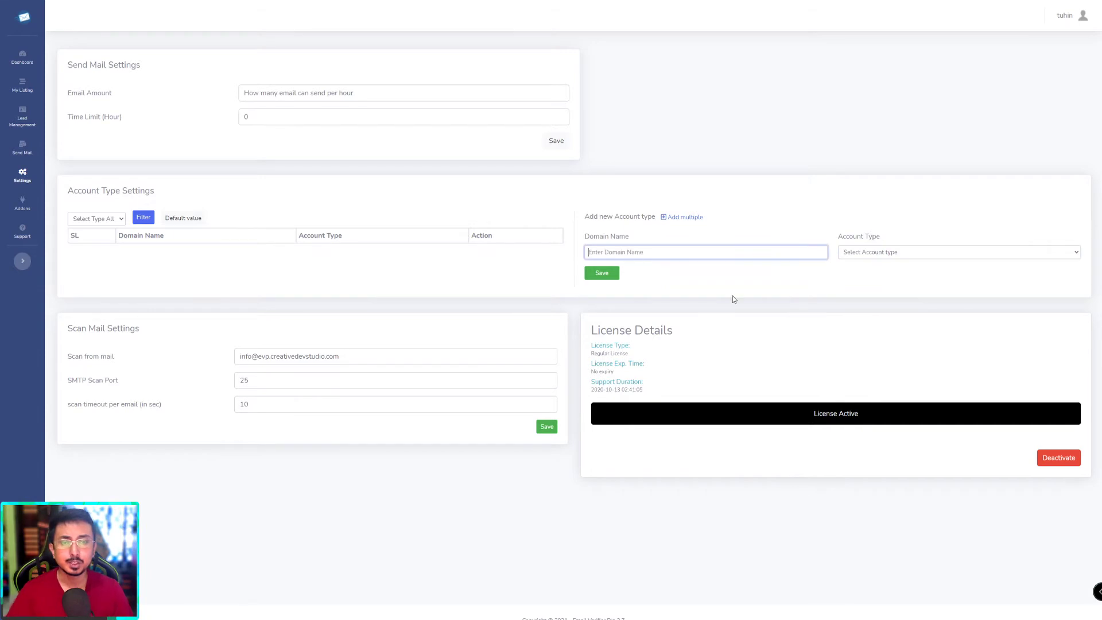
left_click(724, 296)
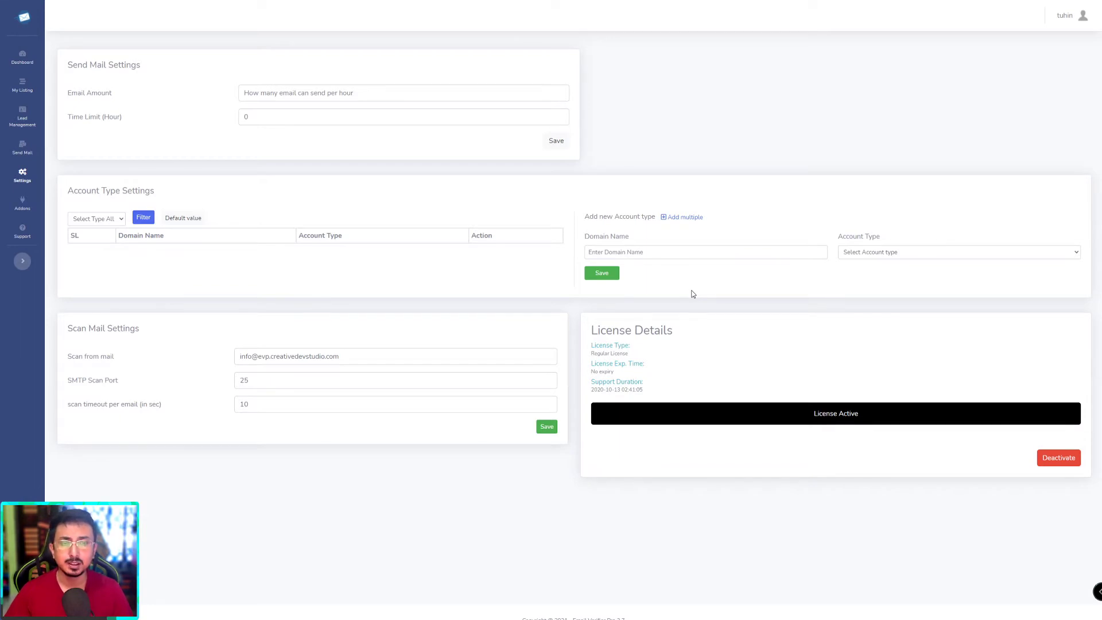
left_click(744, 256)
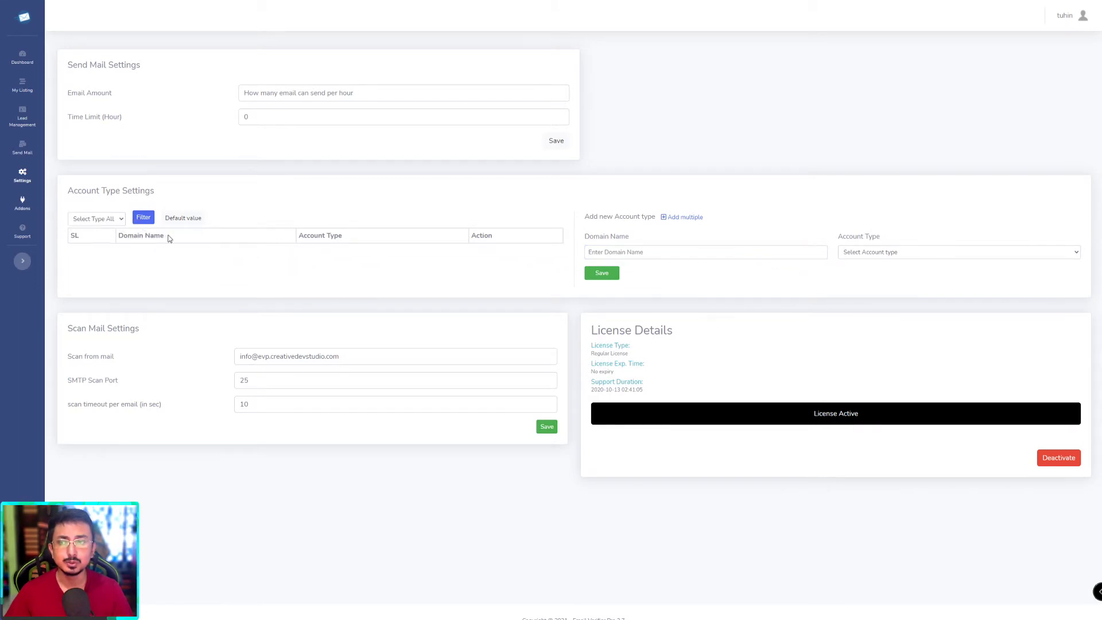
left_click(888, 253)
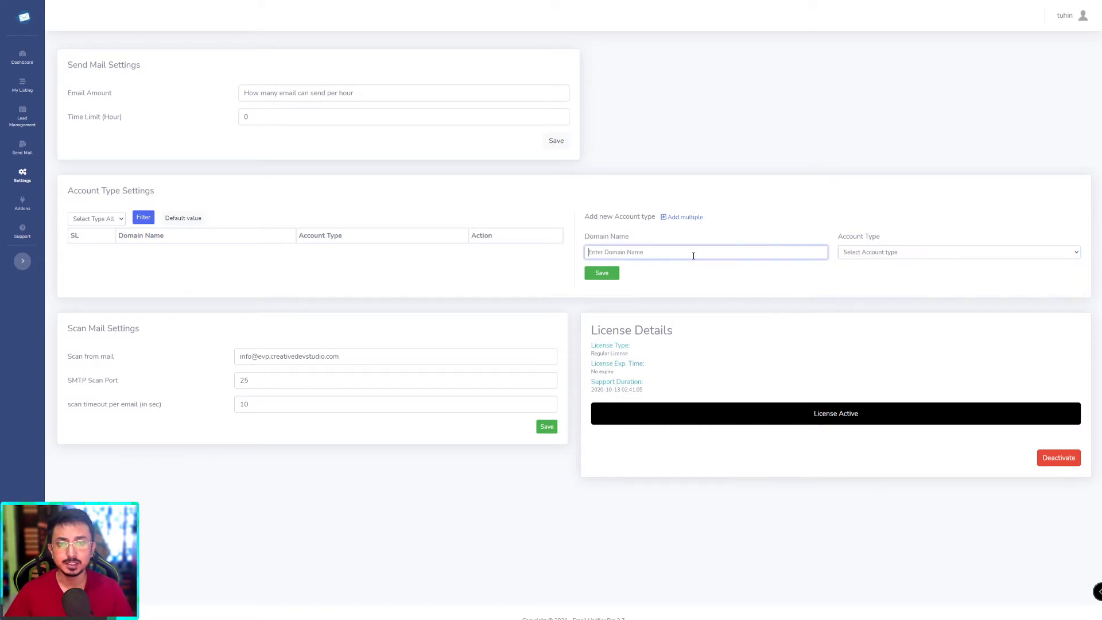
left_click(596, 253)
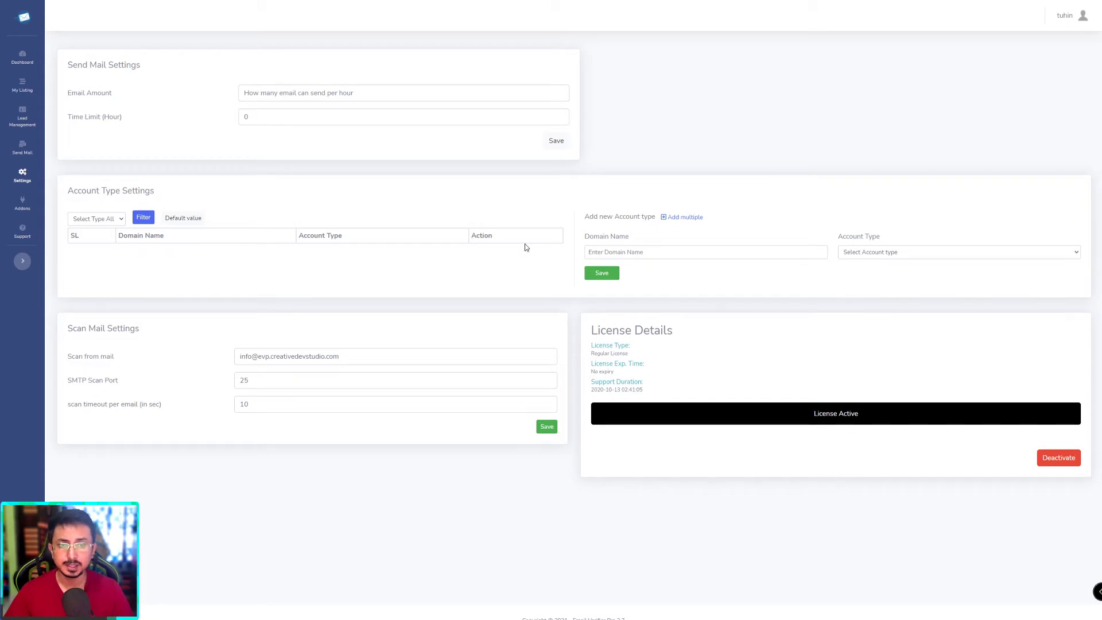
left_click(752, 251)
left_click(152, 328)
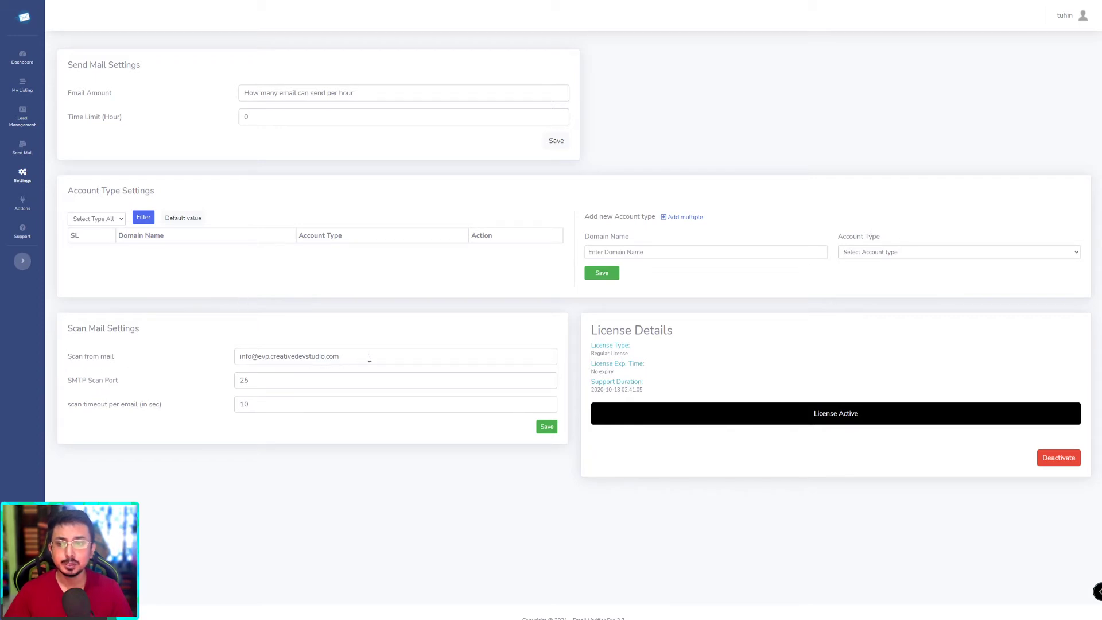
left_click_drag(369, 357, 221, 362)
left_click(222, 362)
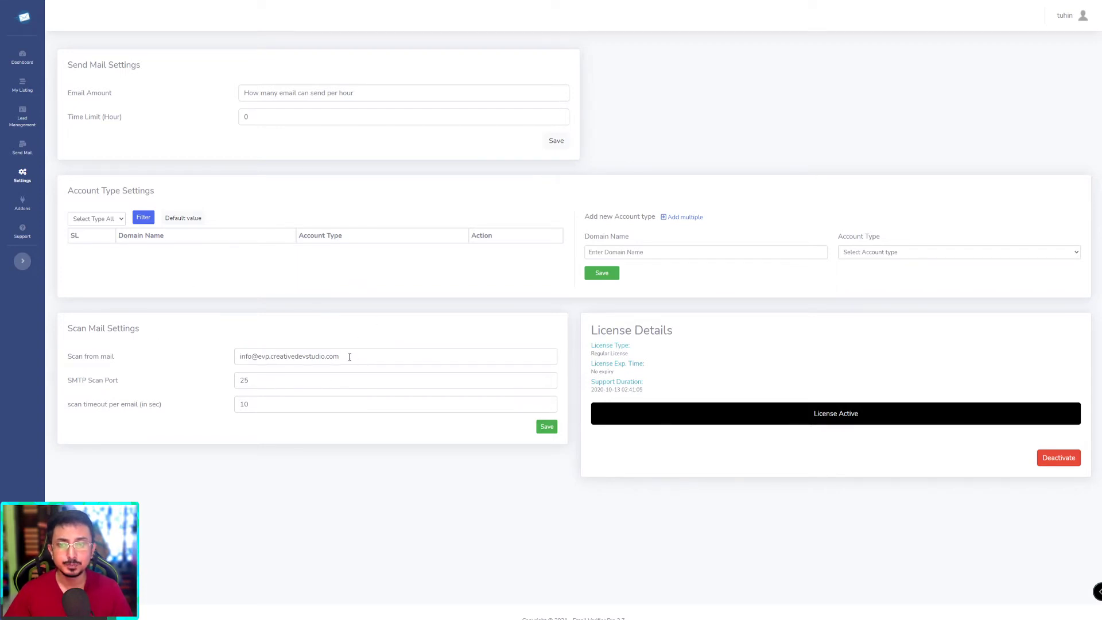
left_click_drag(344, 357, 362, 375)
left_click(253, 360)
left_click(218, 380)
left_click_drag(239, 356, 365, 353)
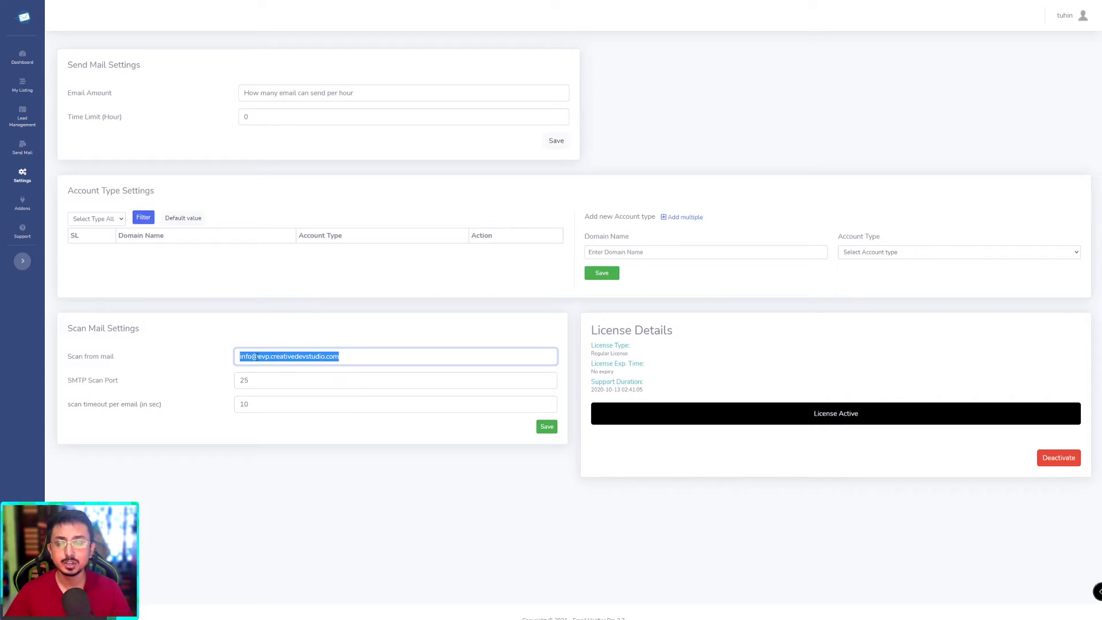
left_click(349, 357)
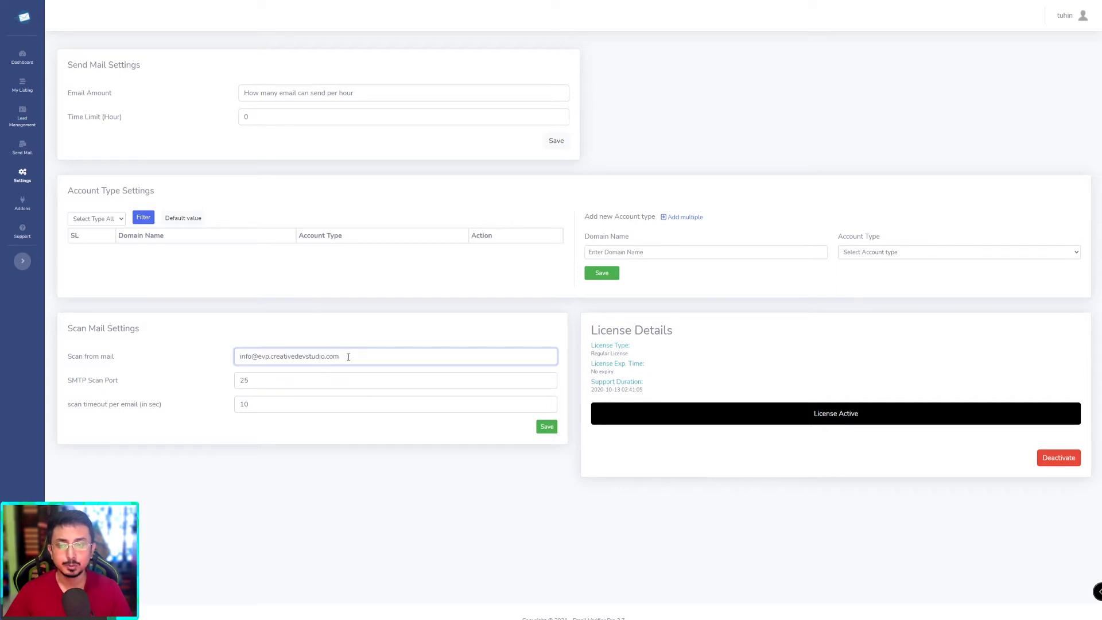
left_click_drag(357, 354, 209, 354)
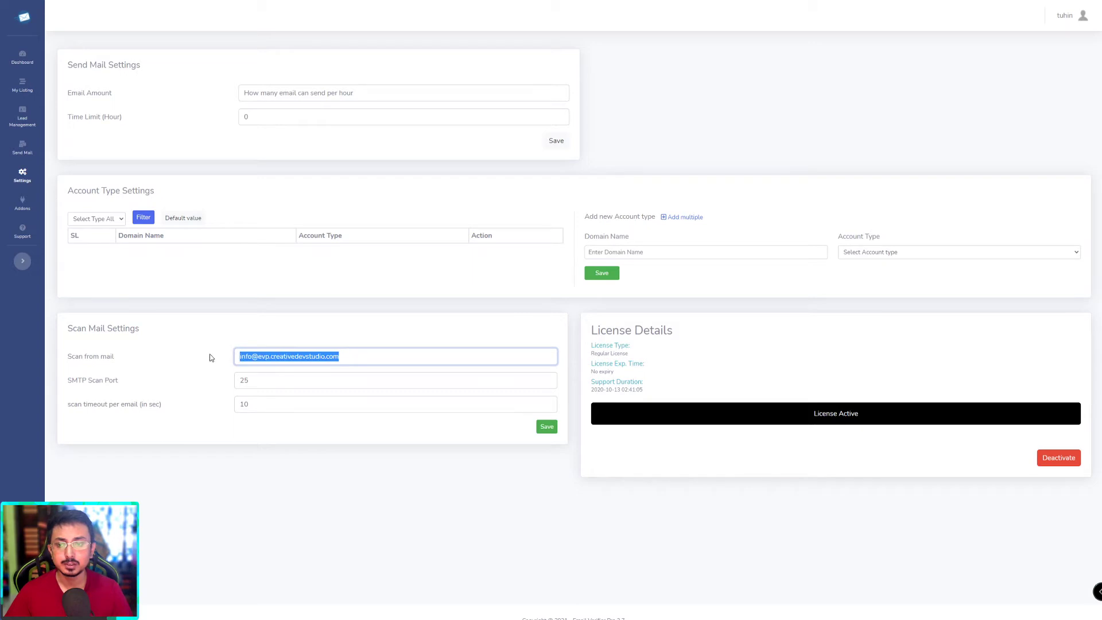
key("Tab")
left_click(250, 384)
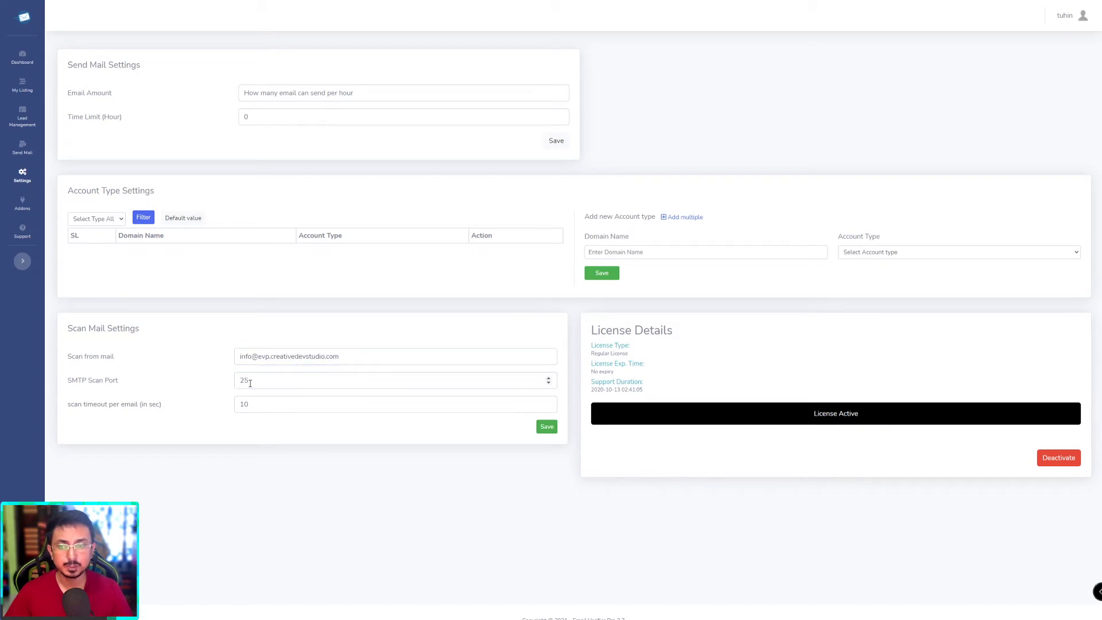
left_click_drag(263, 380, 213, 388)
left_click(213, 388)
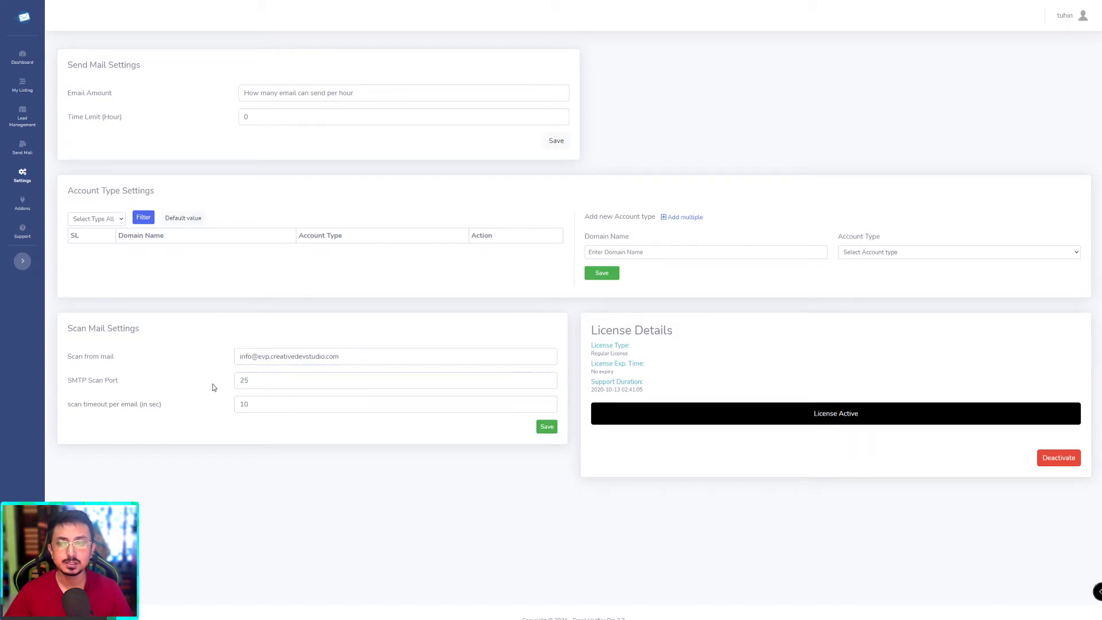
left_click(244, 381)
double_click(247, 383)
left_click(182, 381)
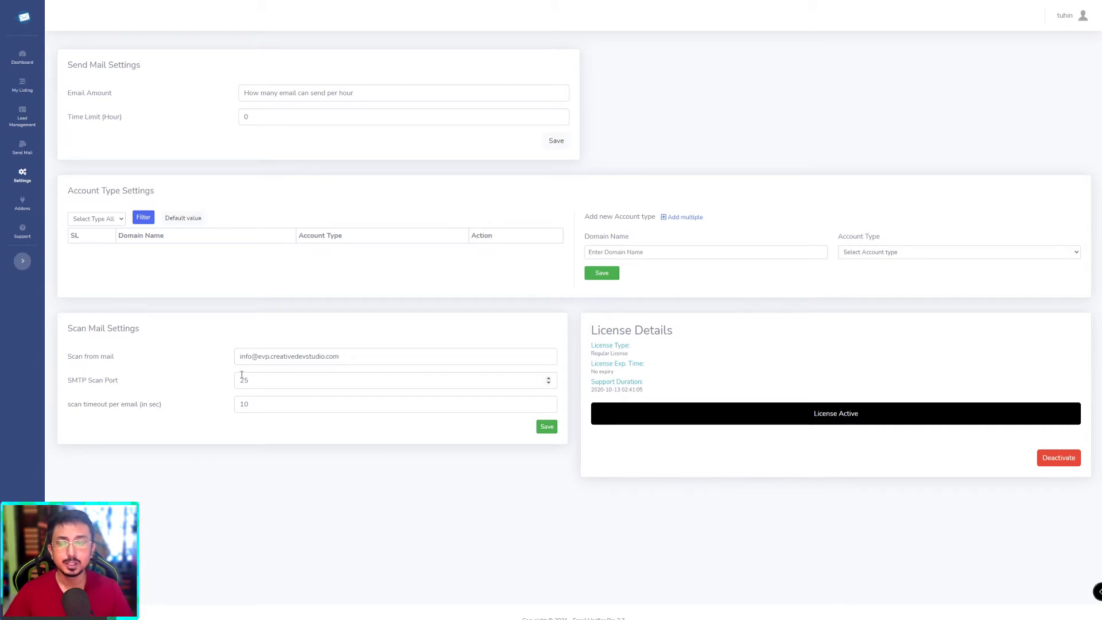
left_click(263, 382)
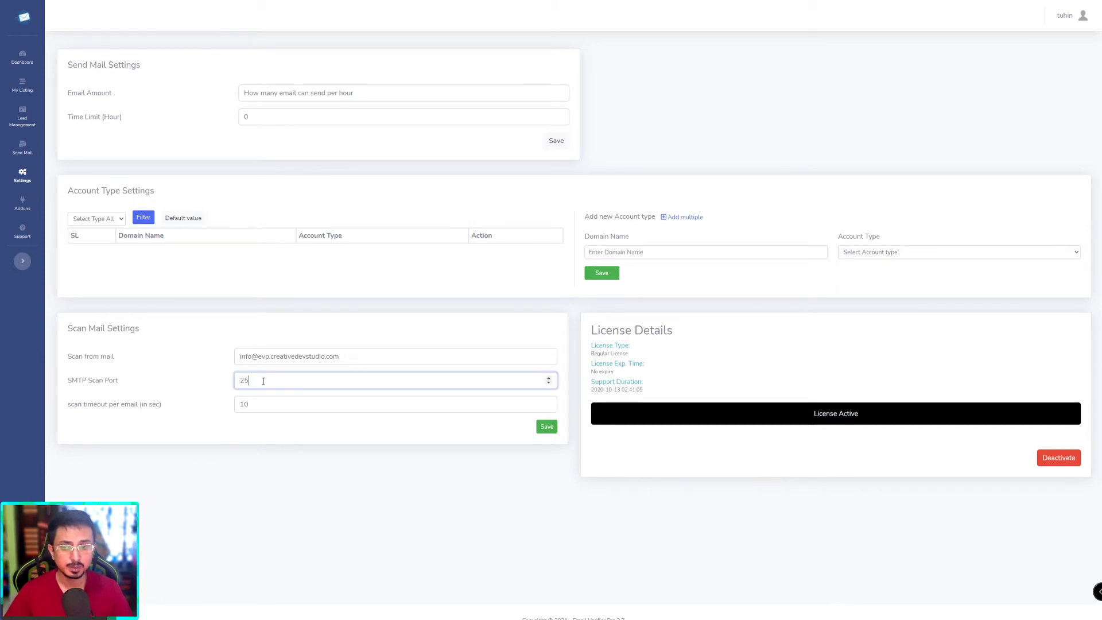
left_click(186, 385)
left_click(263, 381)
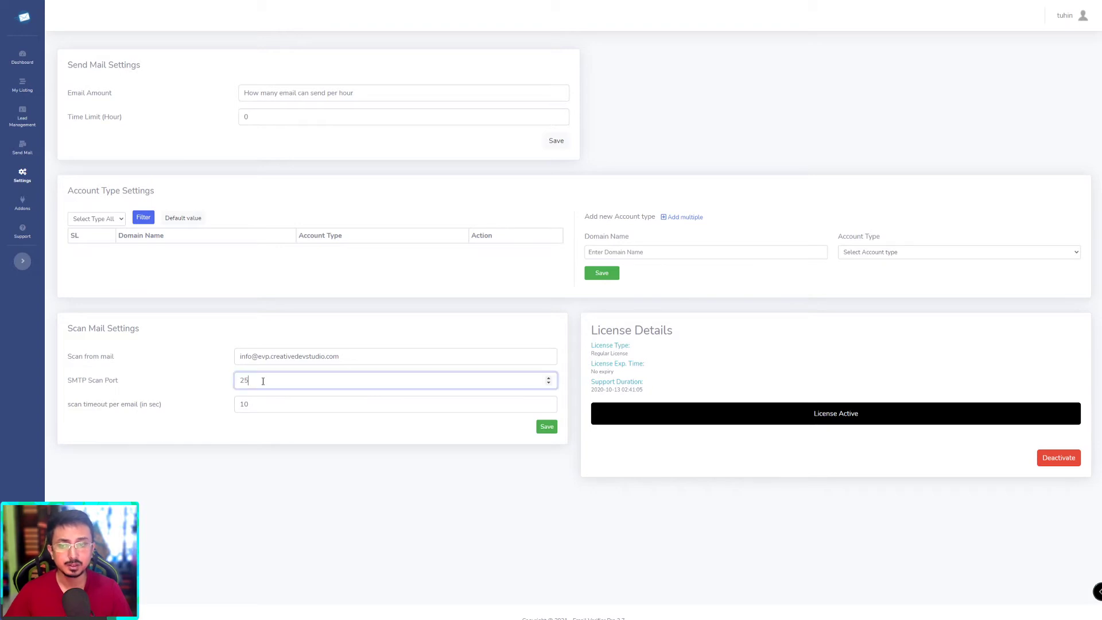
left_click(175, 383)
left_click(266, 386)
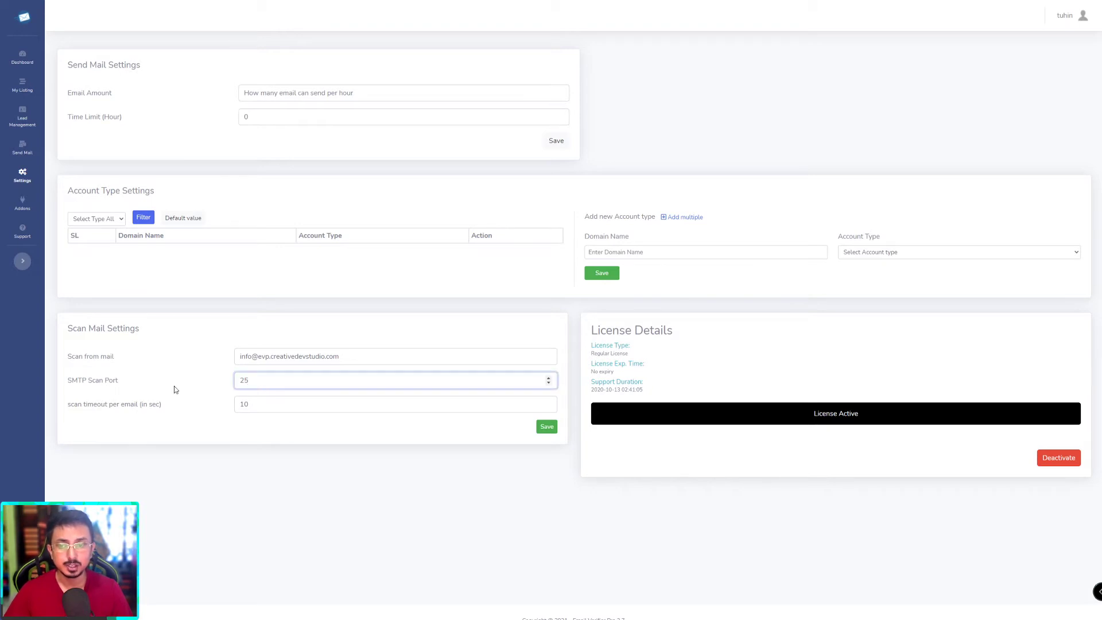
left_click(172, 386)
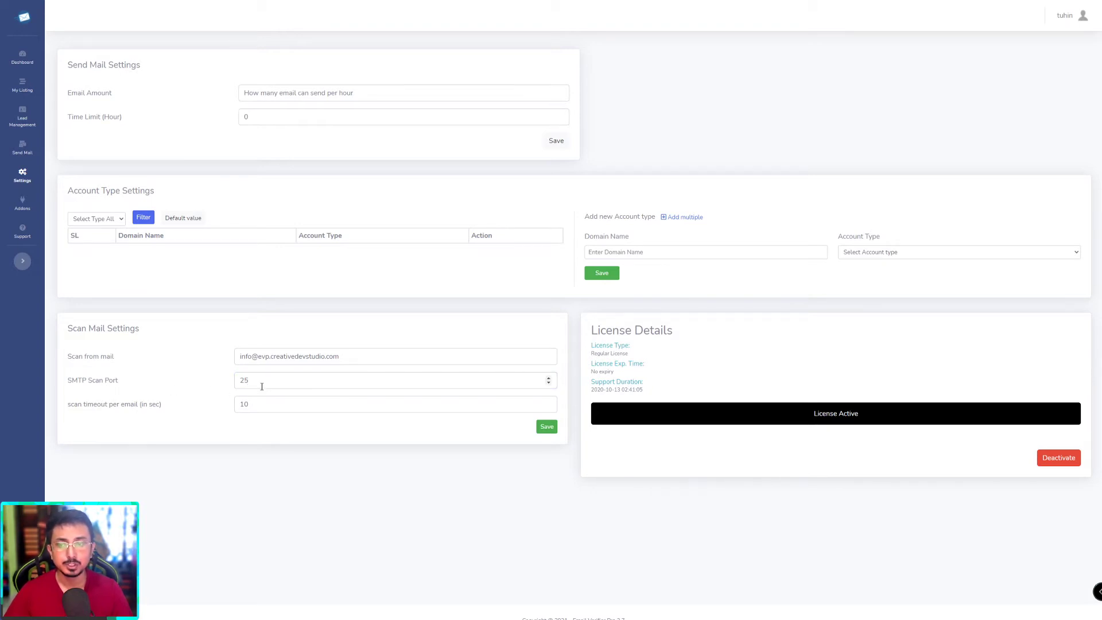
left_click(259, 386)
left_click(180, 382)
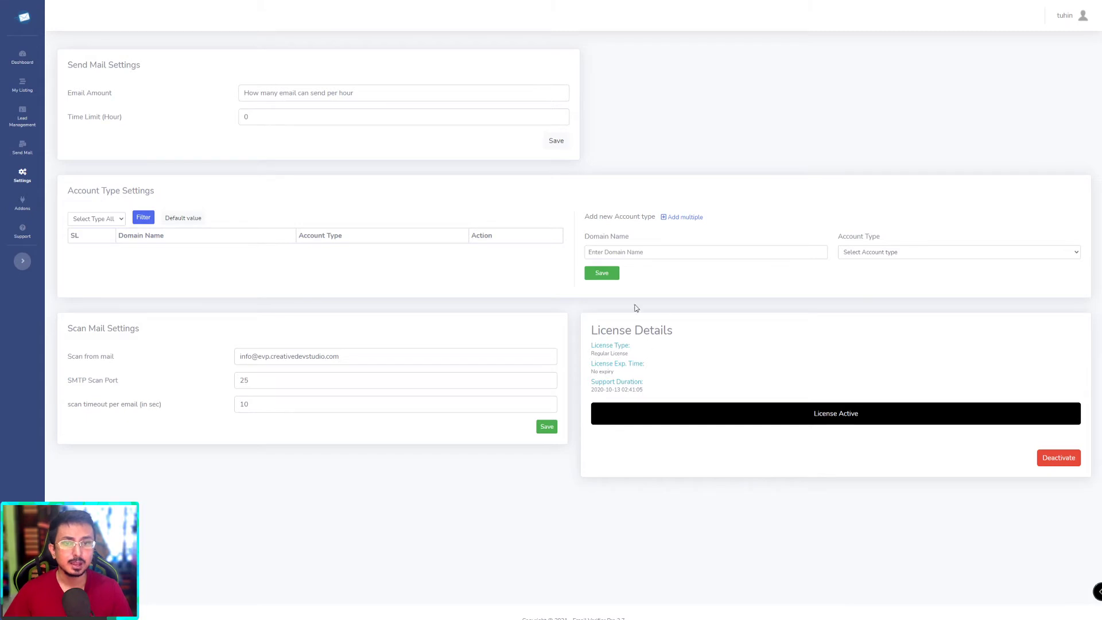
left_click_drag(595, 333, 649, 352)
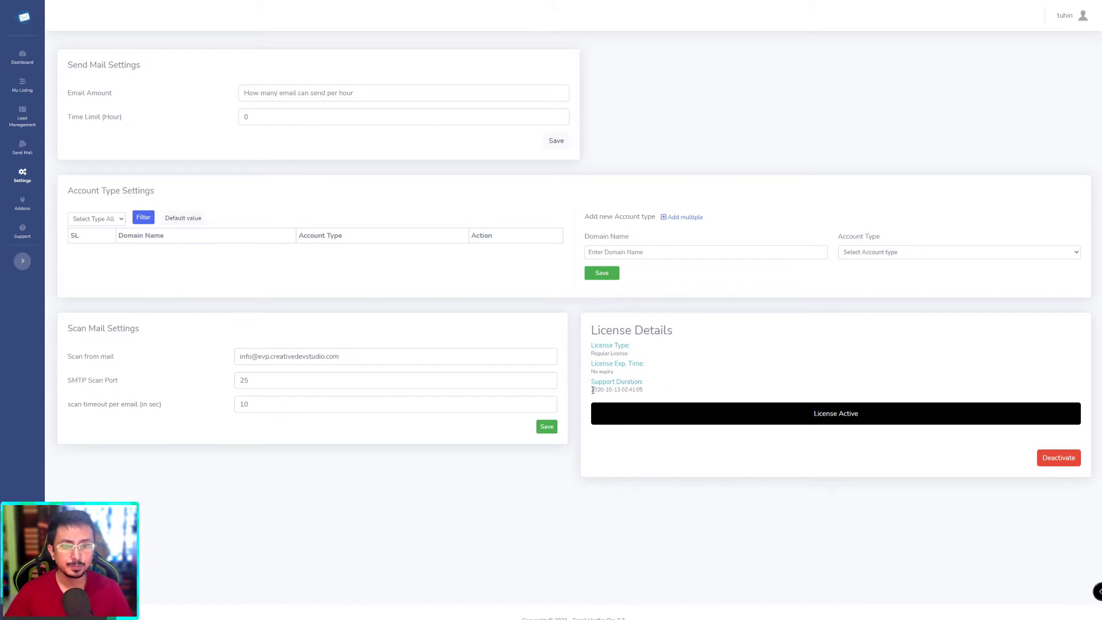
left_click_drag(584, 387, 643, 391)
left_click(650, 391)
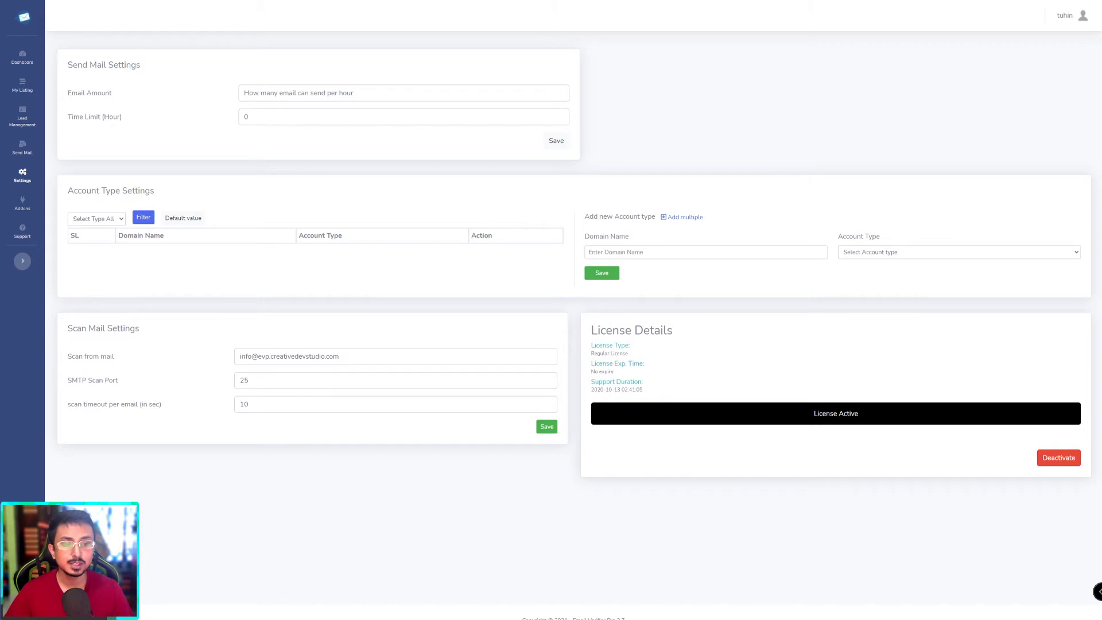
double_click(821, 413)
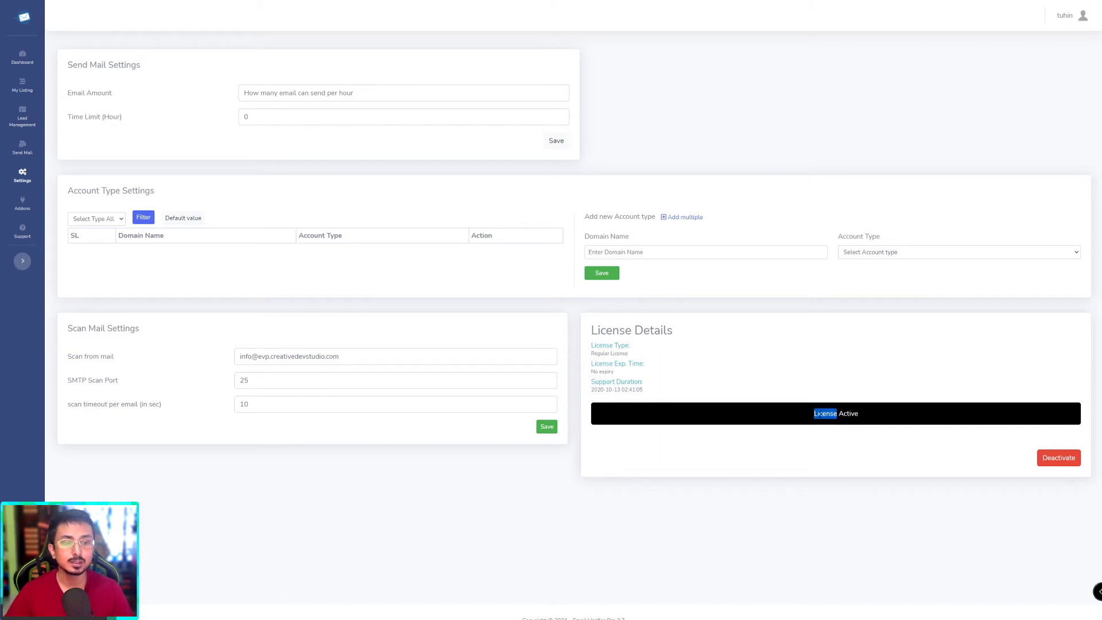
left_click(820, 413)
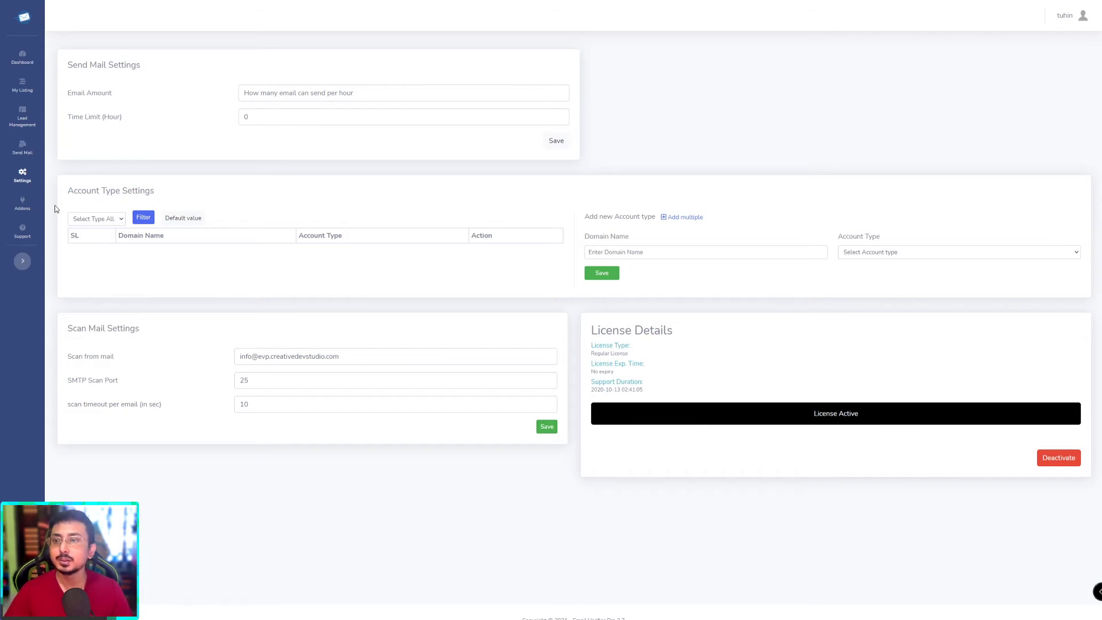
Step: Go to Addons and highlight the Demo Addon listed under Available
left_click(24, 205)
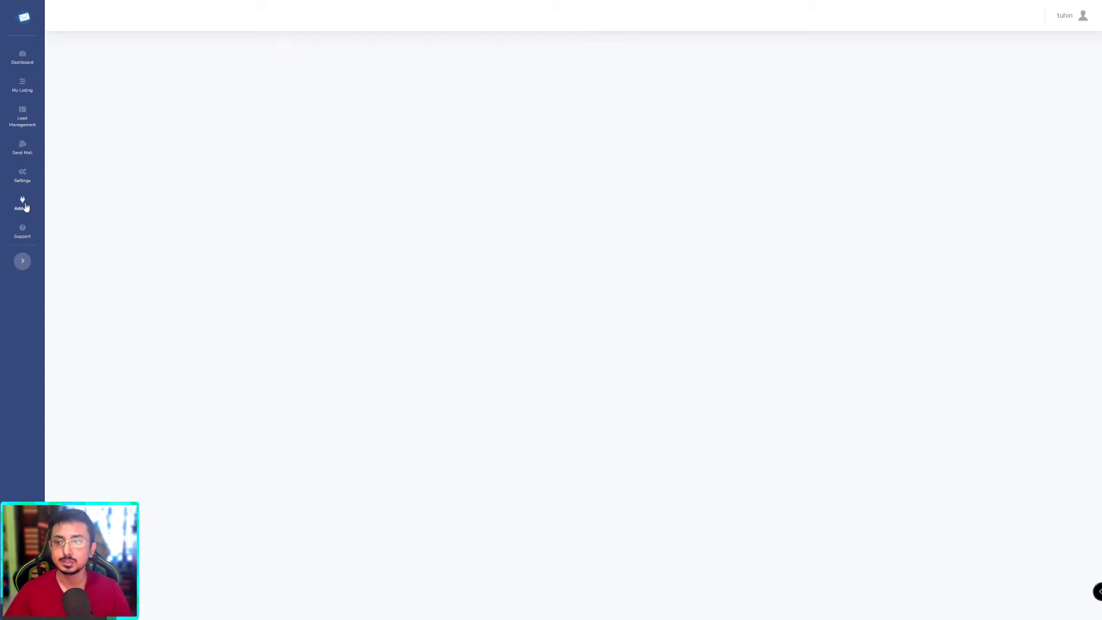
left_click_drag(137, 189, 298, 184)
left_click(586, 182)
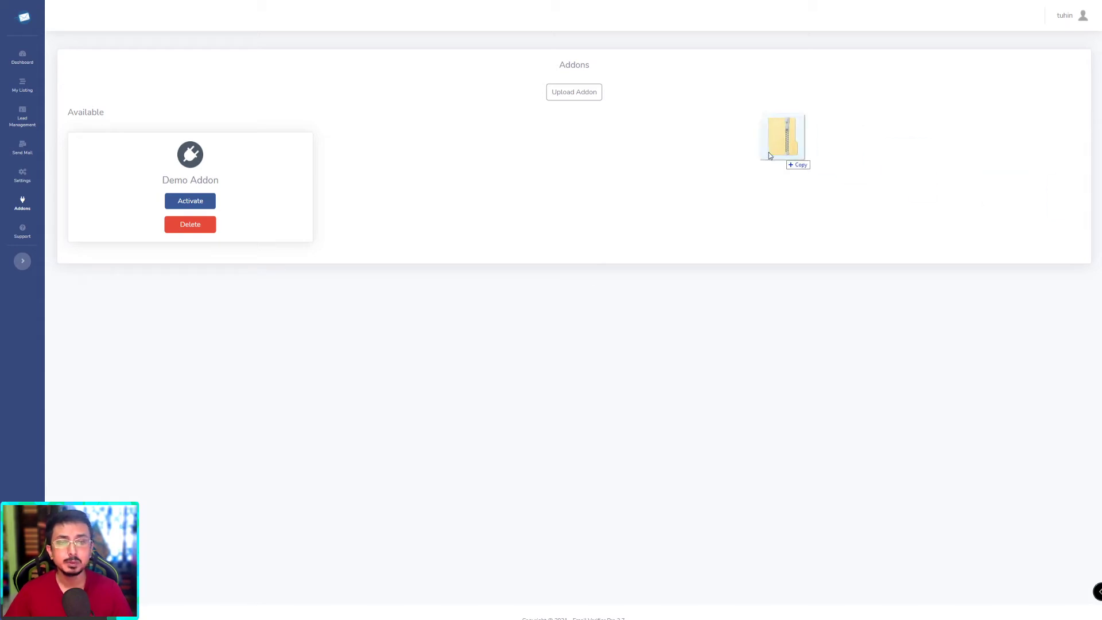
Step: Upload the EVP Members addon zip and confirm it appears in the addons list
left_click_drag(792, 158, 660, 172)
left_click(556, 96)
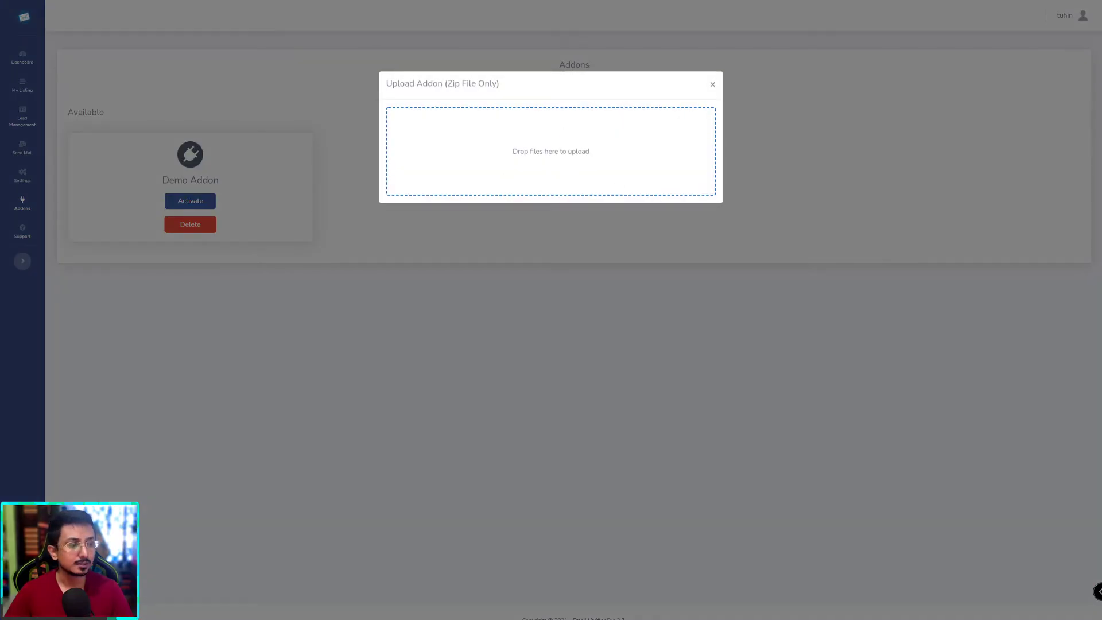
left_click_drag(534, 136, 525, 132)
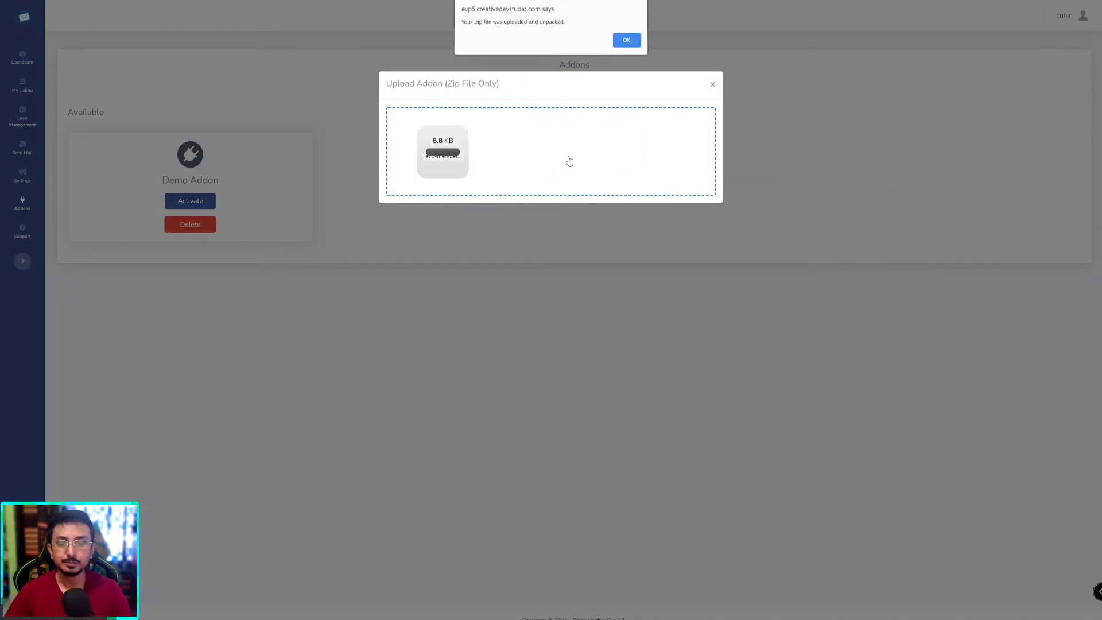
left_click(626, 42)
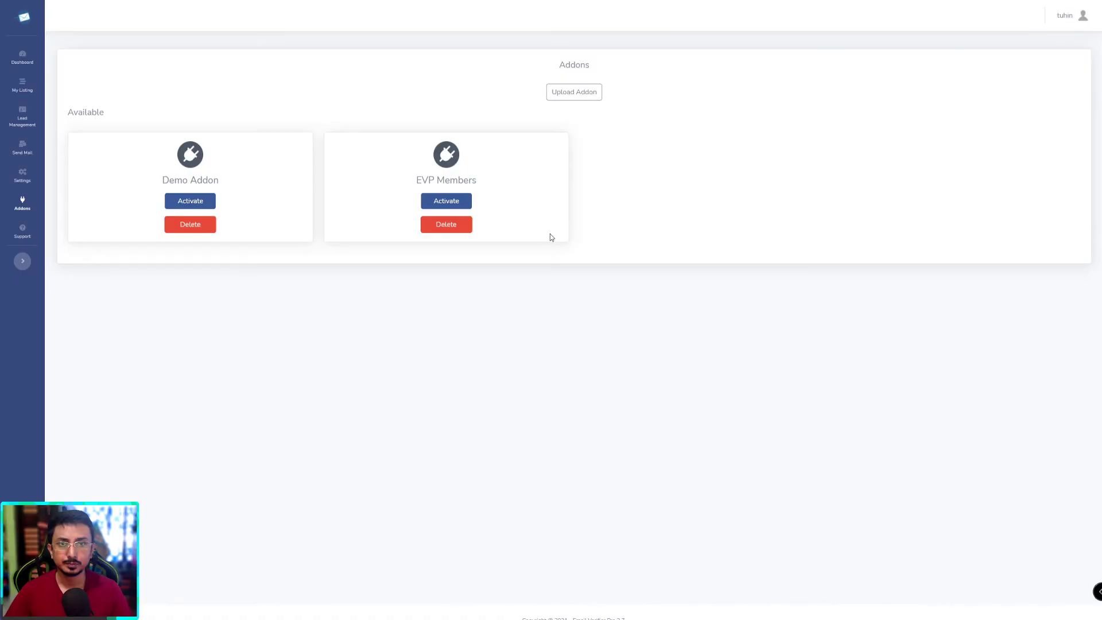
left_click_drag(415, 180, 488, 185)
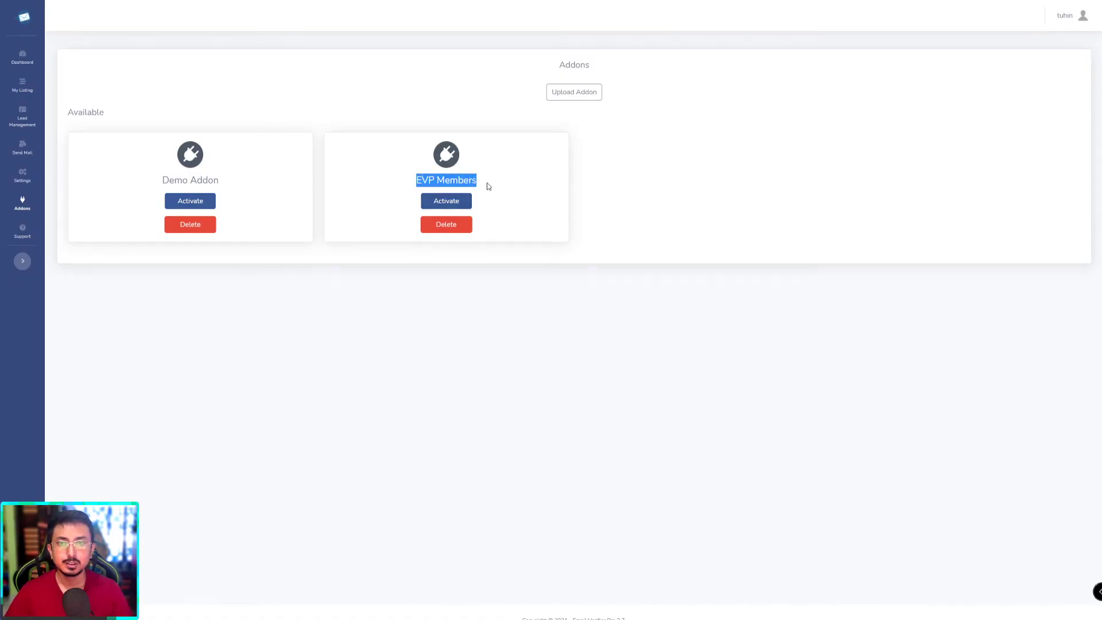
left_click(584, 198)
Step: Upload the EVP Credits Store and Paypal Standard Payment addon zips, dismissing each confirmation
left_click(590, 93)
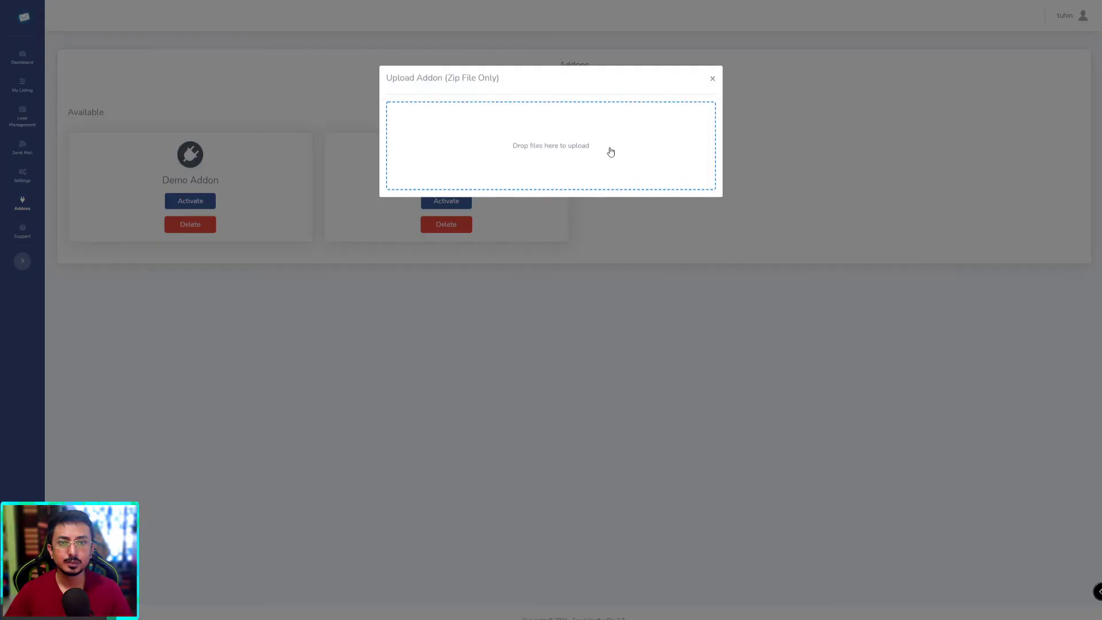
left_click_drag(1101, 235, 604, 145)
left_click(627, 42)
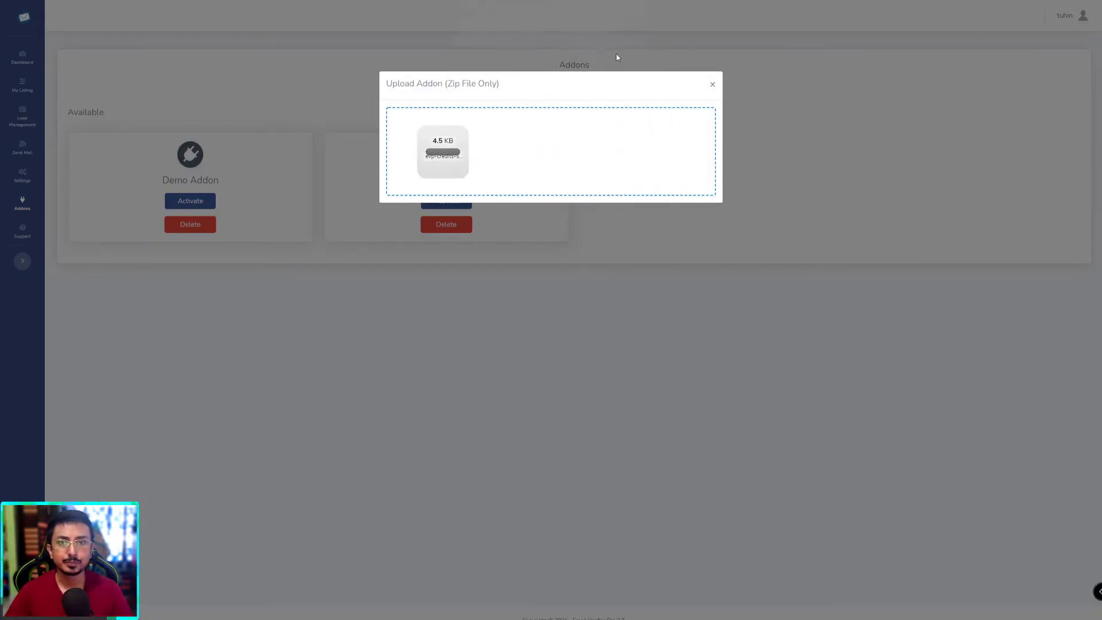
left_click(580, 93)
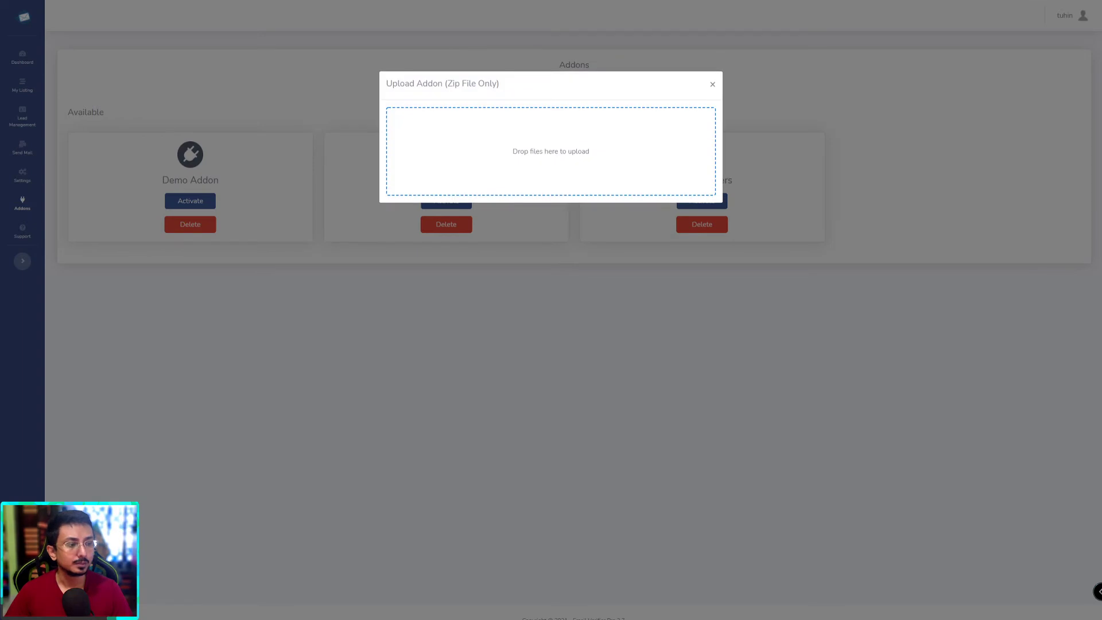
left_click_drag(1101, 229, 539, 145)
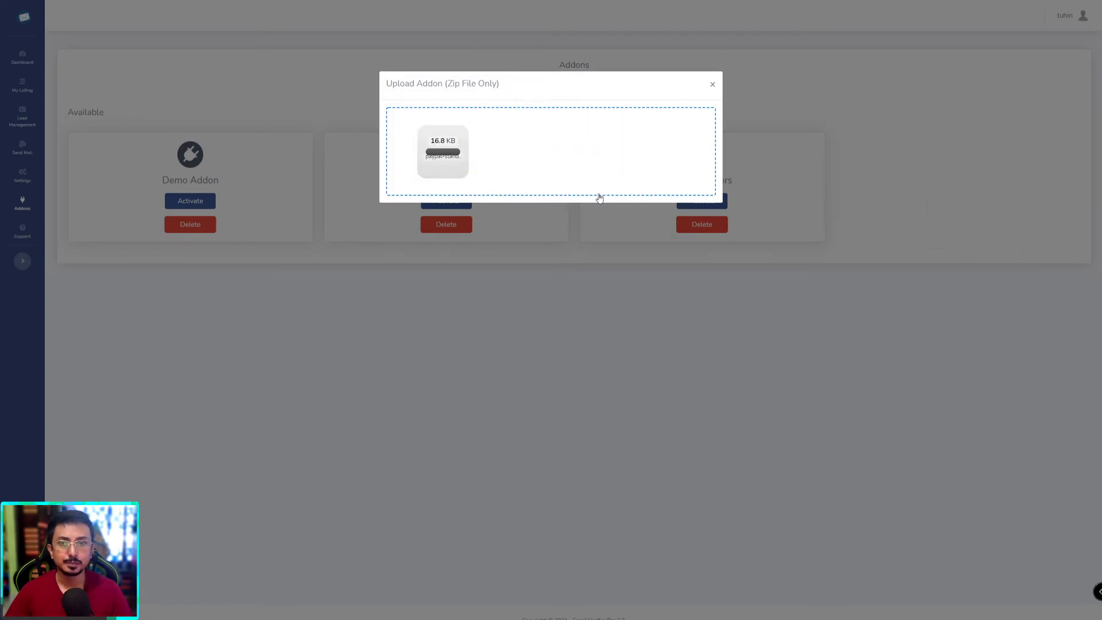
left_click(624, 40)
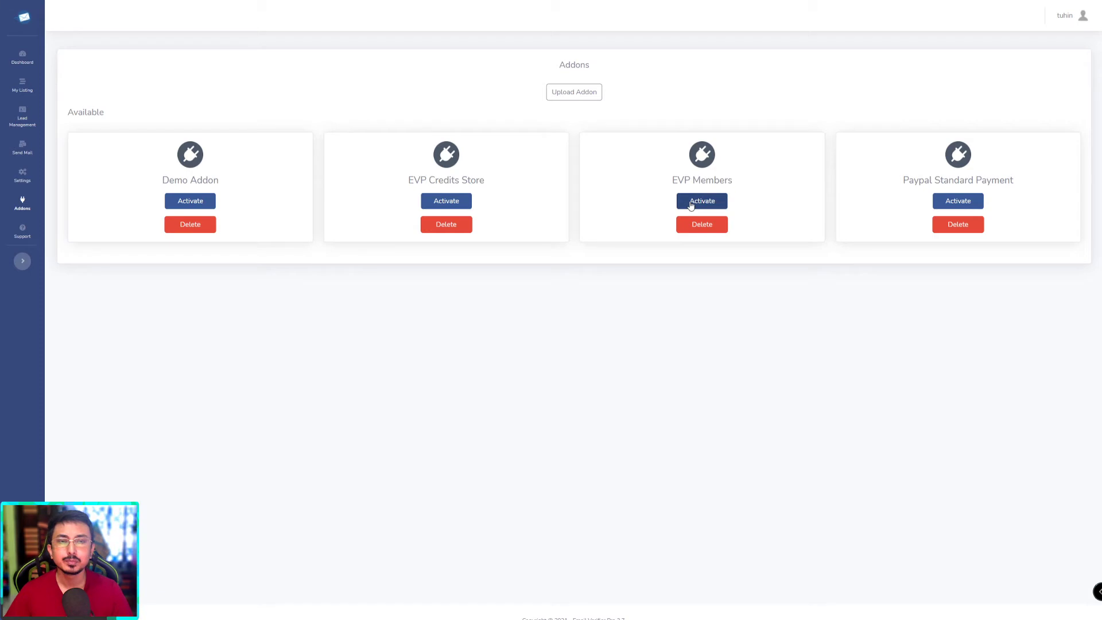
Step: Activate the EVP Members, EVP Credits Store and Paypal Standard Payment addons, then go to User Management
left_click(720, 207)
left_click(437, 202)
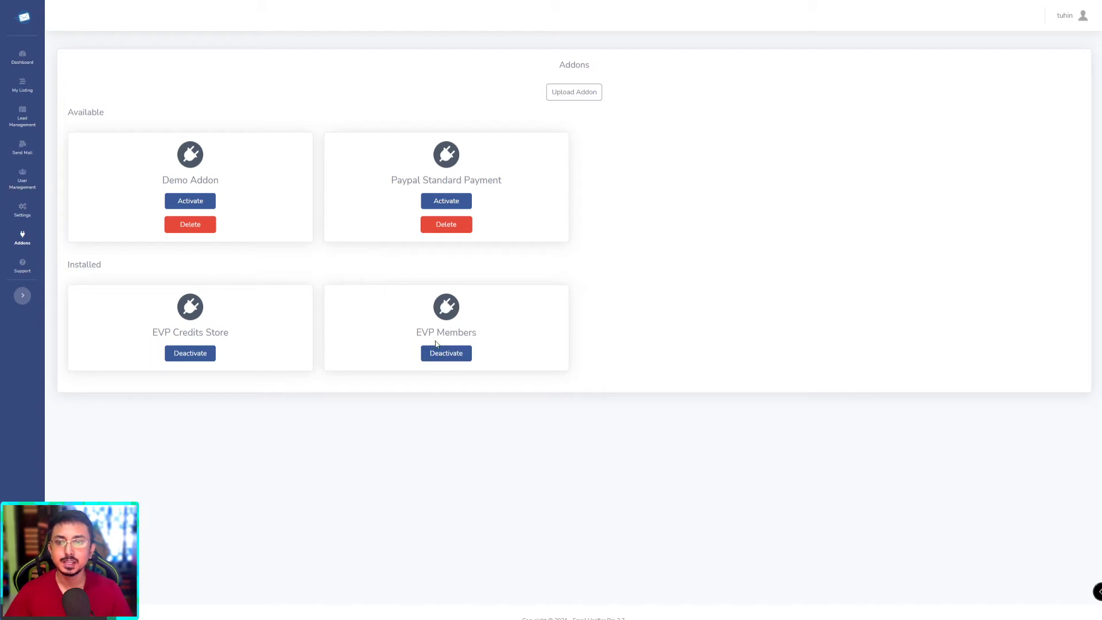
left_click(436, 206)
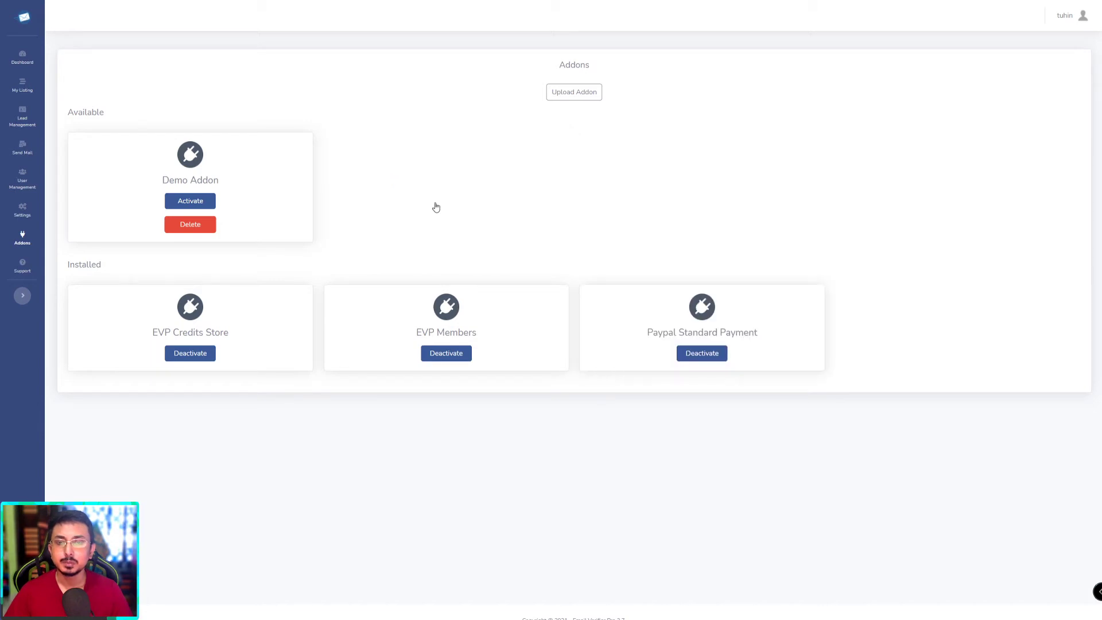
left_click(32, 191)
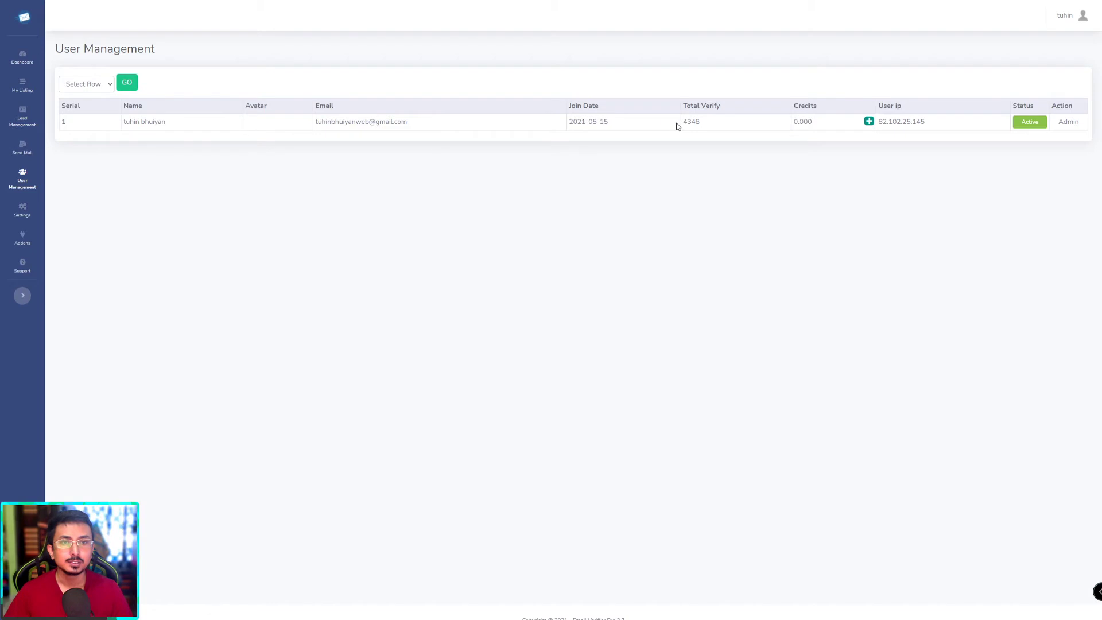
left_click(810, 127)
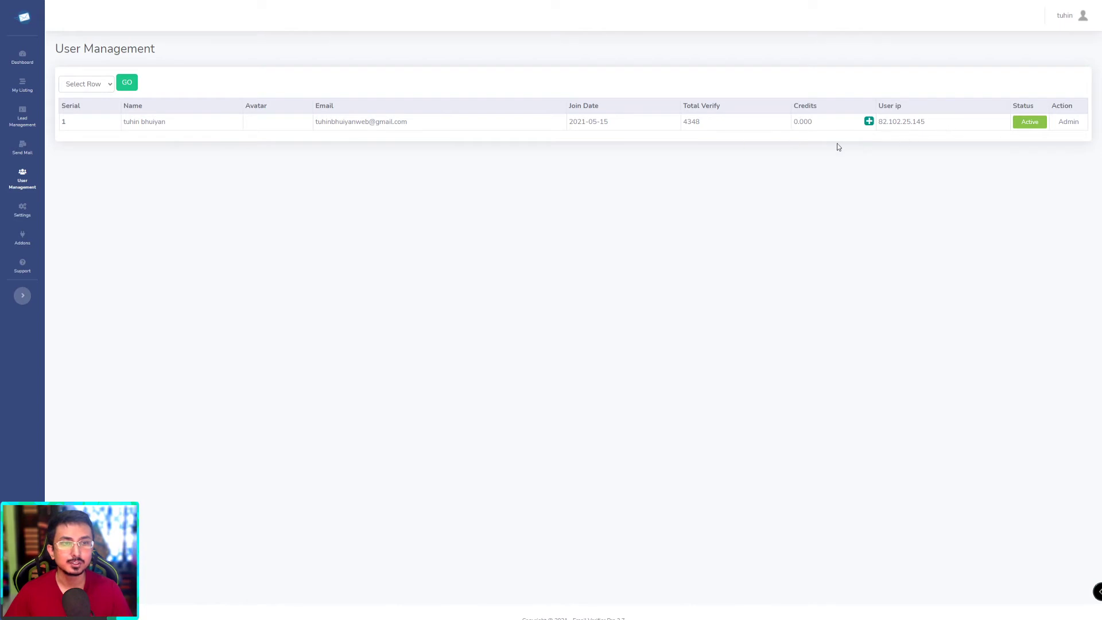
left_click(869, 121)
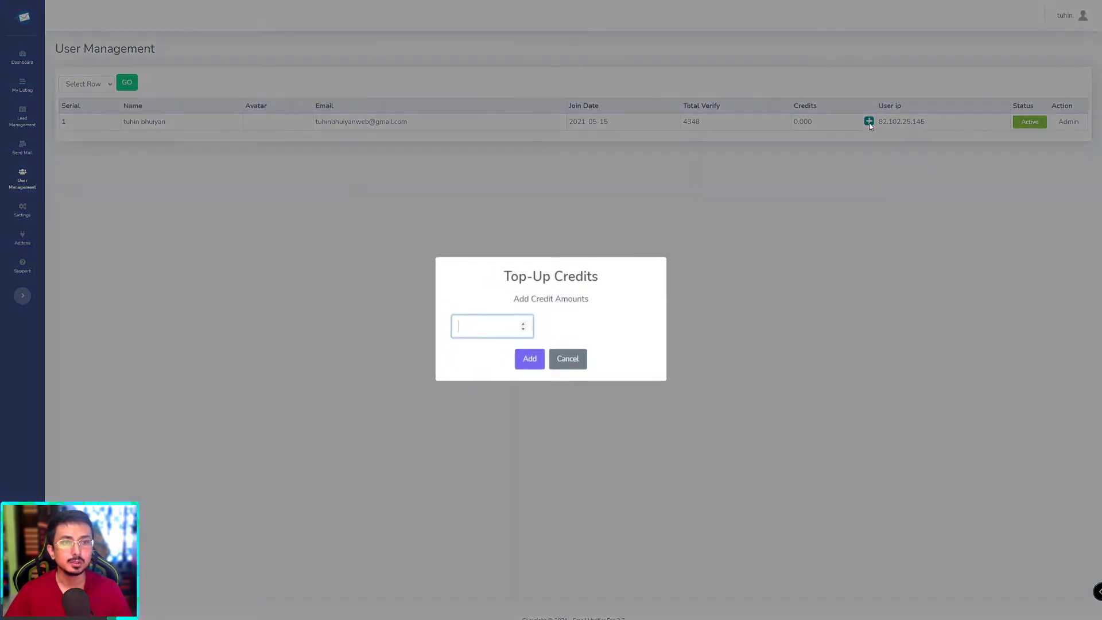
left_click(566, 324)
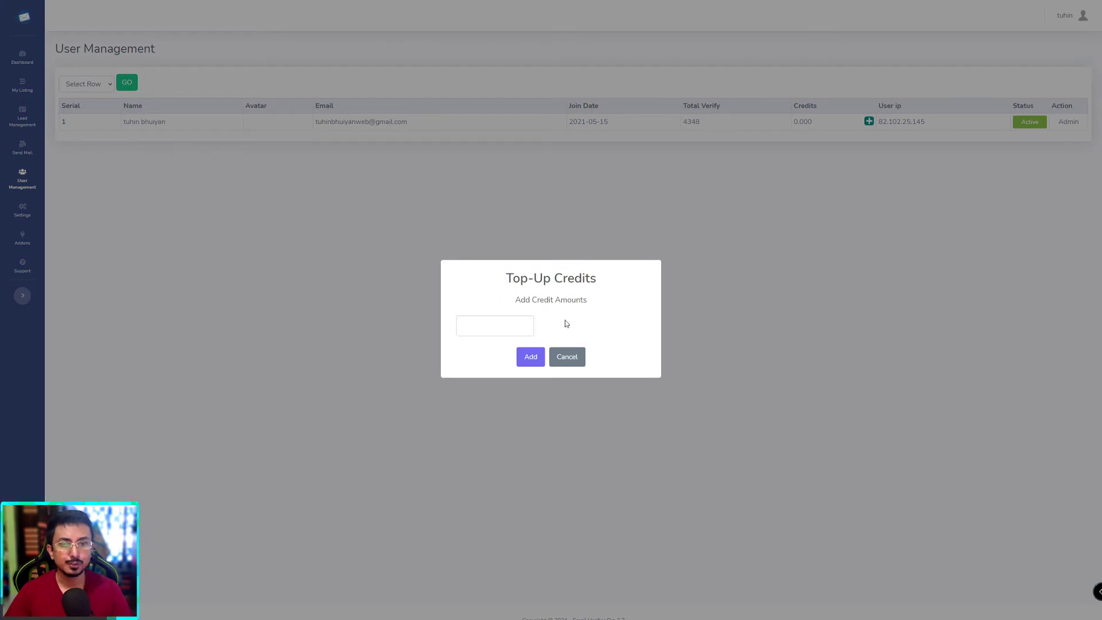
left_click(495, 327)
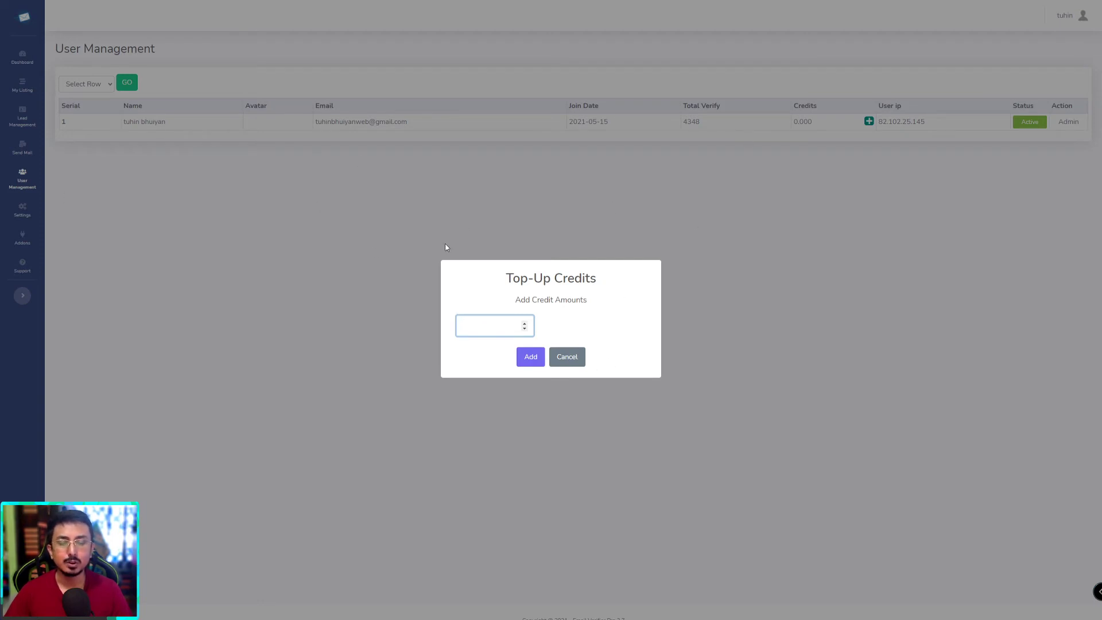
left_click(578, 359)
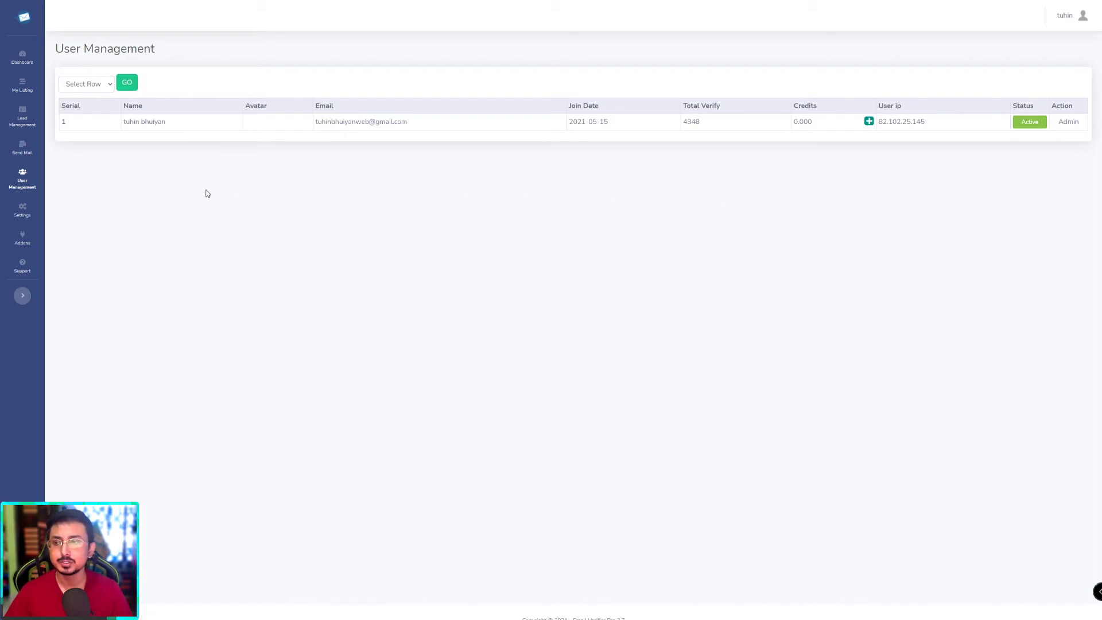
right_click(25, 192)
left_click(125, 167)
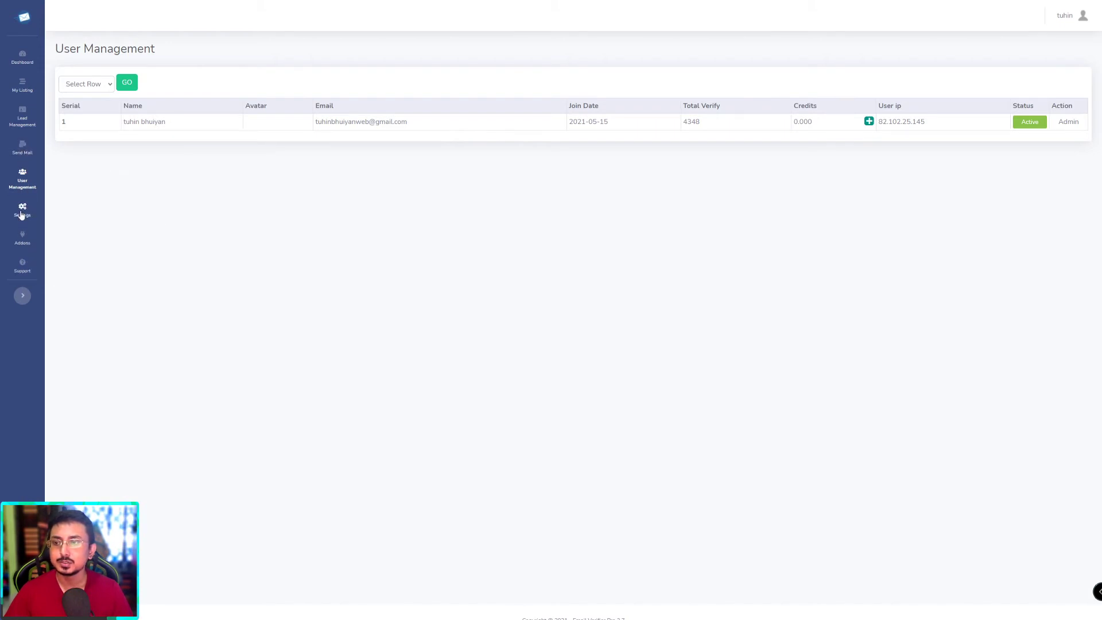
Step: In Settings, turn on Billing System under Payment Settings, save, and find the Product Listing Setting section
left_click(22, 210)
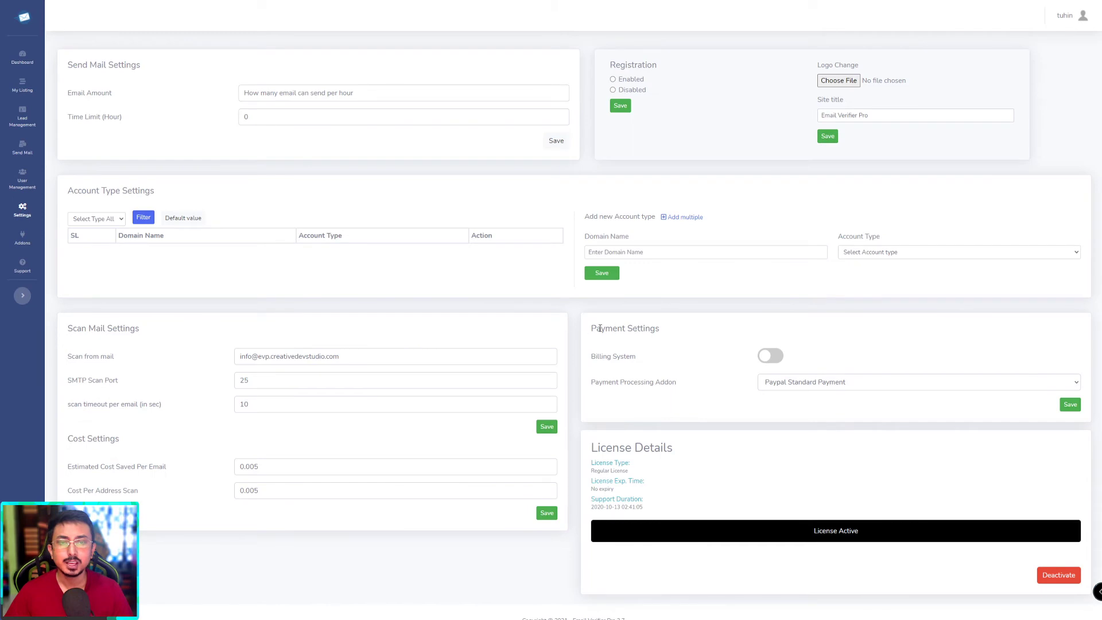
left_click_drag(595, 329, 672, 331)
left_click(674, 331)
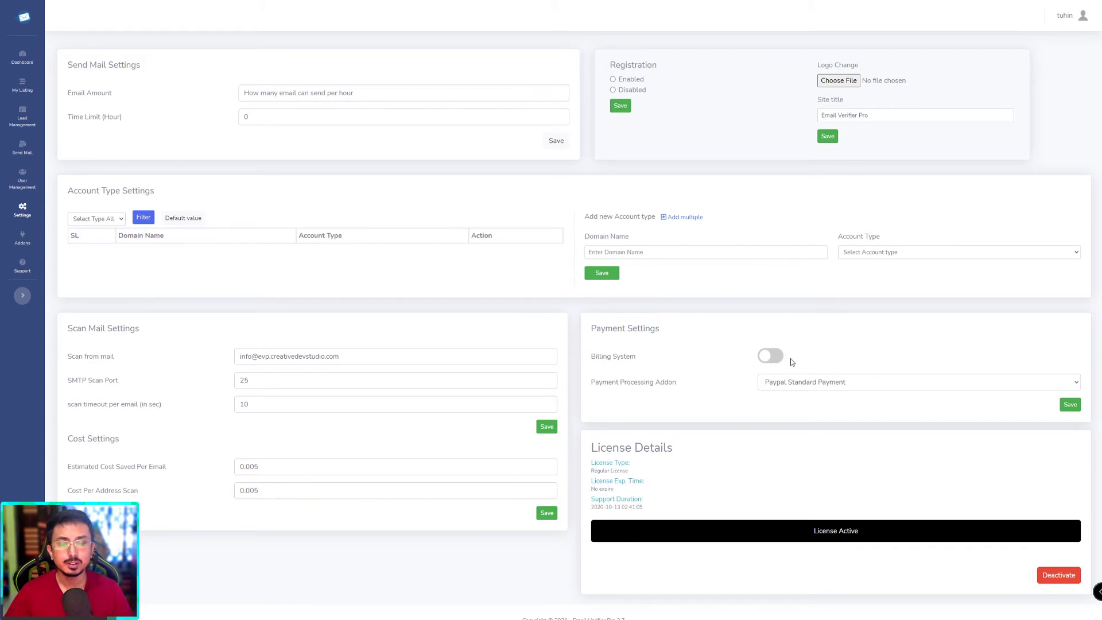
left_click(769, 357)
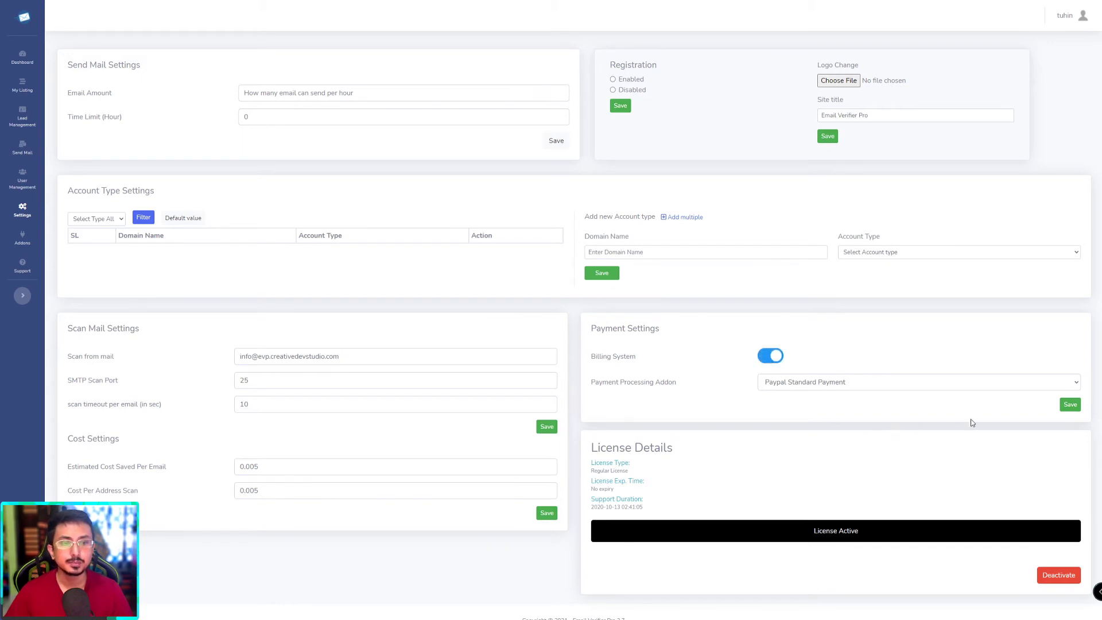
left_click(1072, 407)
scroll(871, 414, "down", 1)
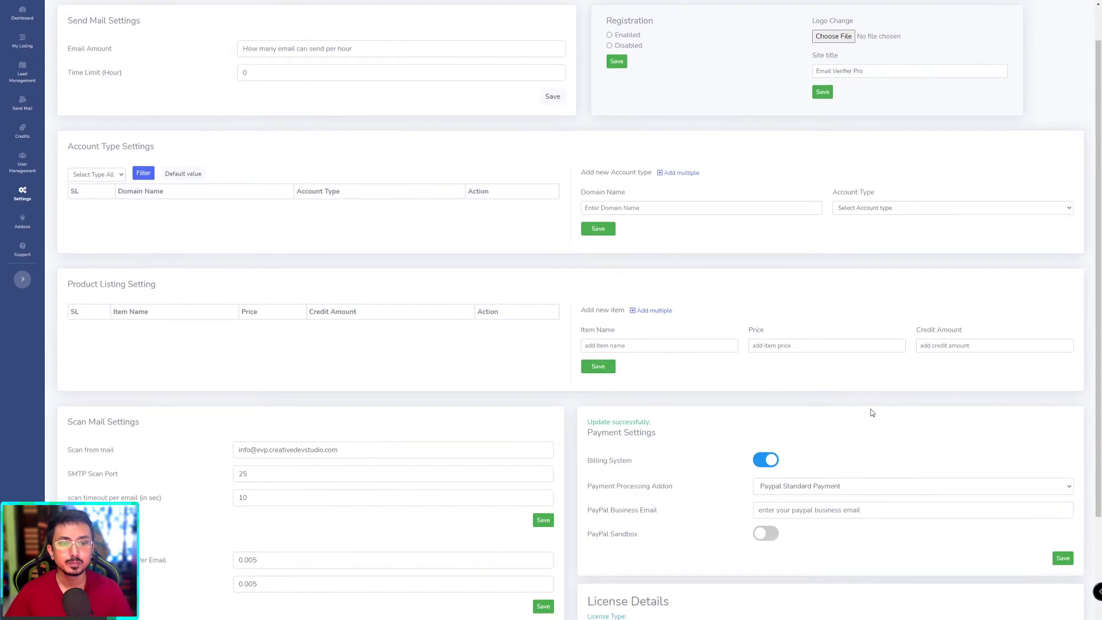
scroll(248, 356, "up", 1)
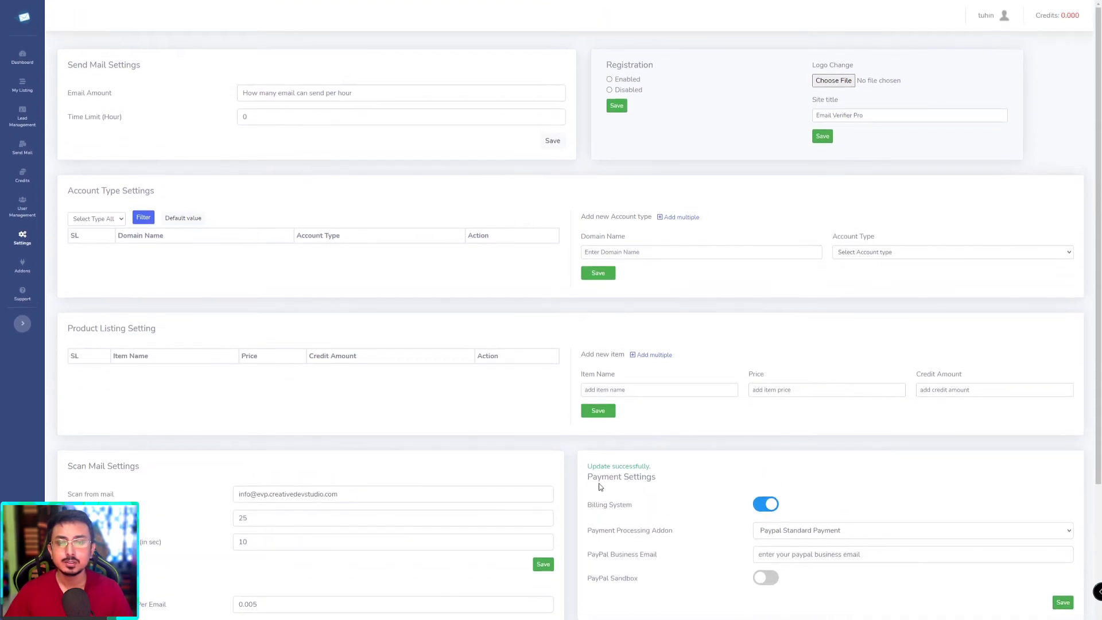
left_click_drag(595, 505, 636, 504)
left_click(636, 505)
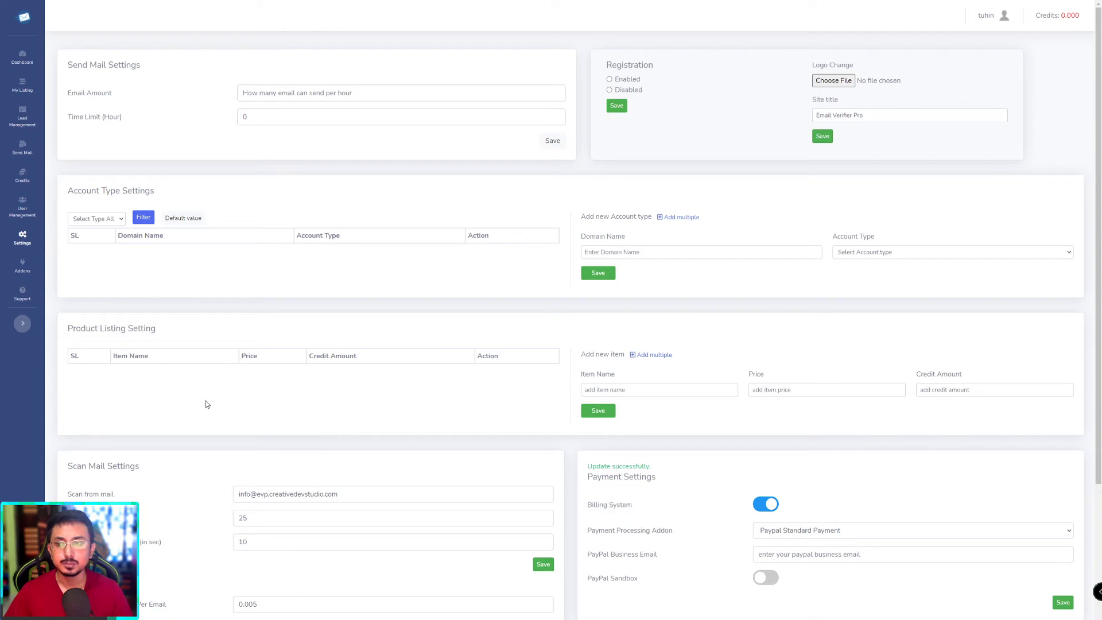
left_click_drag(84, 330, 154, 329)
Step: Start a new product with a placeholder item name and a credit amount of 100000
left_click(360, 339)
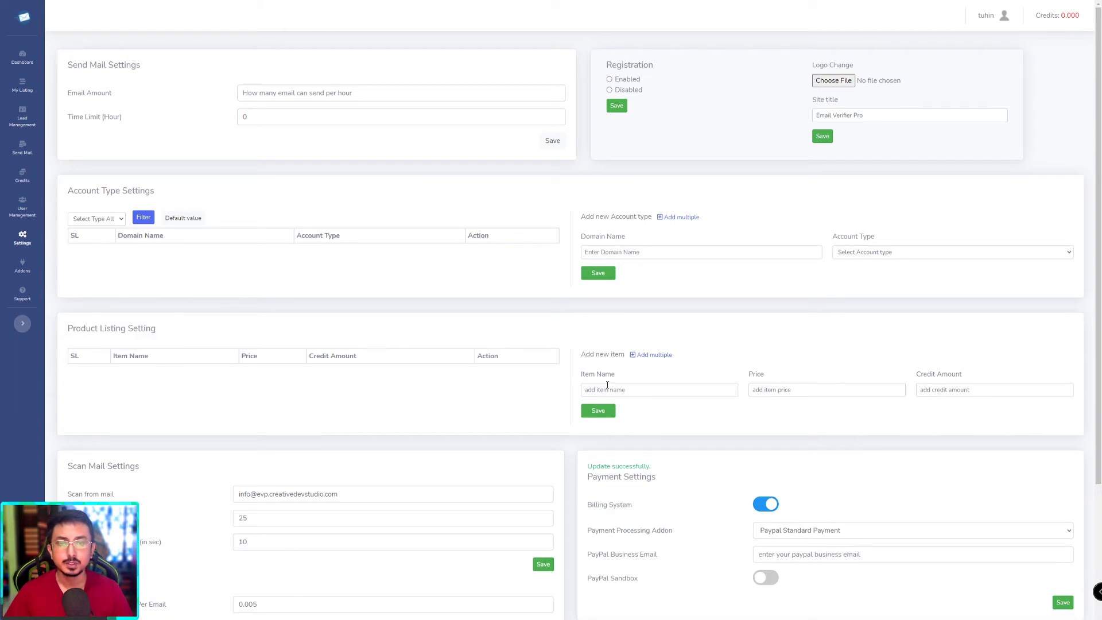
left_click(641, 393)
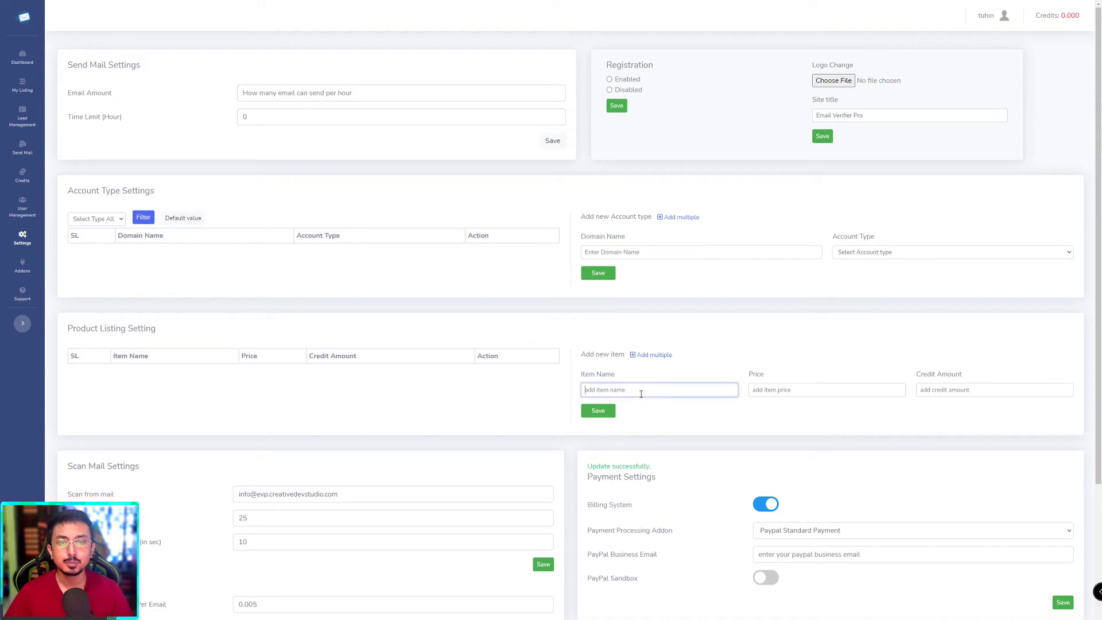
type("100")
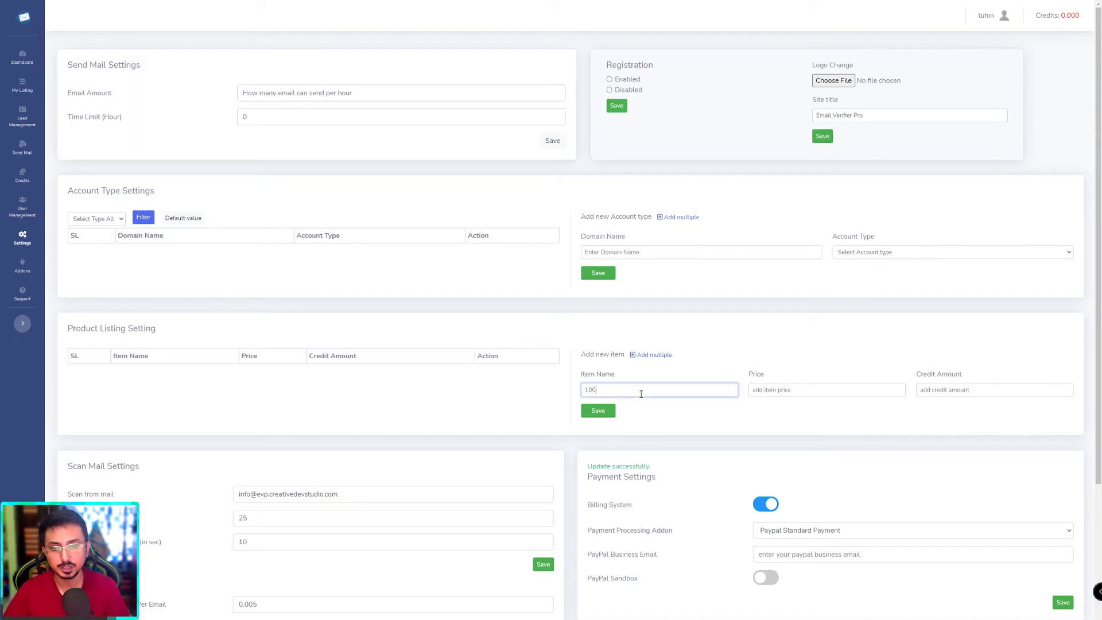
type("0 Credits")
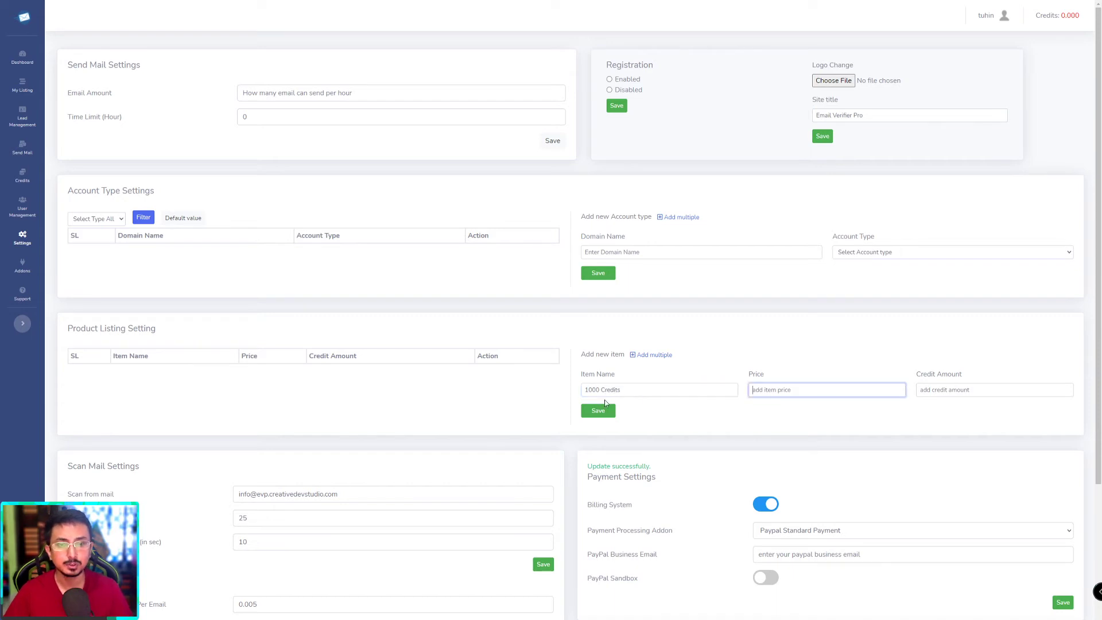
type("10")
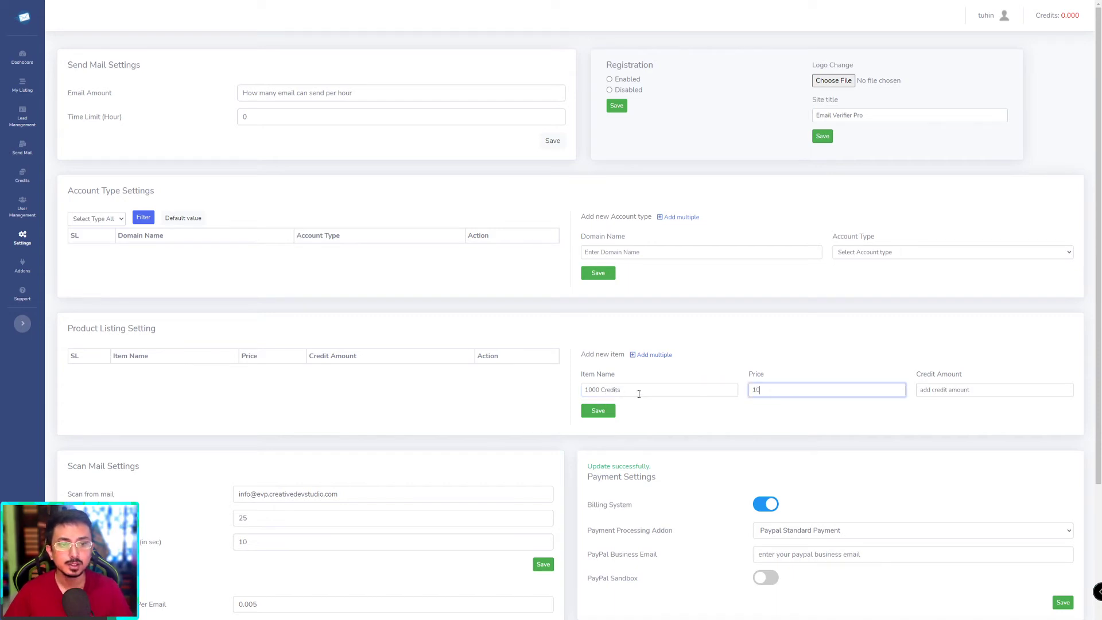
key("Tab")
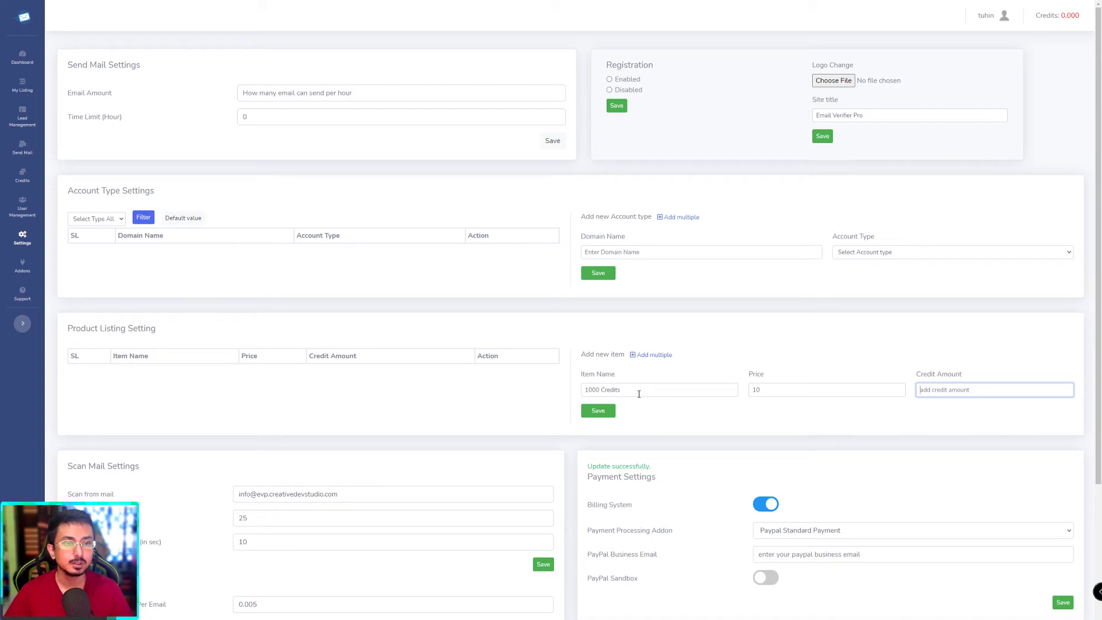
type("10000")
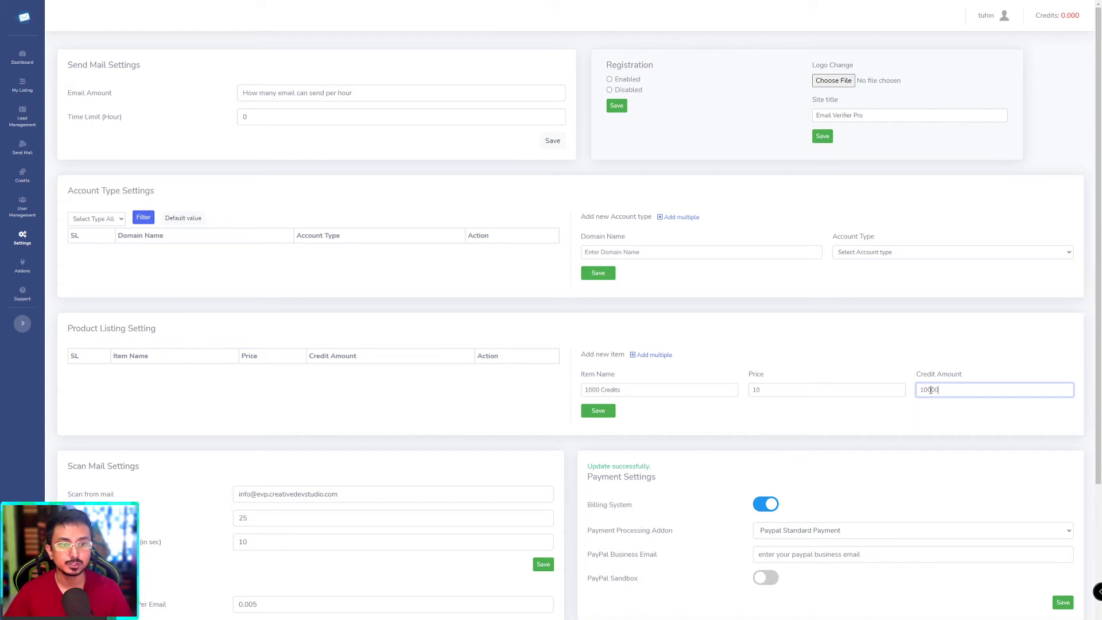
type("0")
left_click(792, 433)
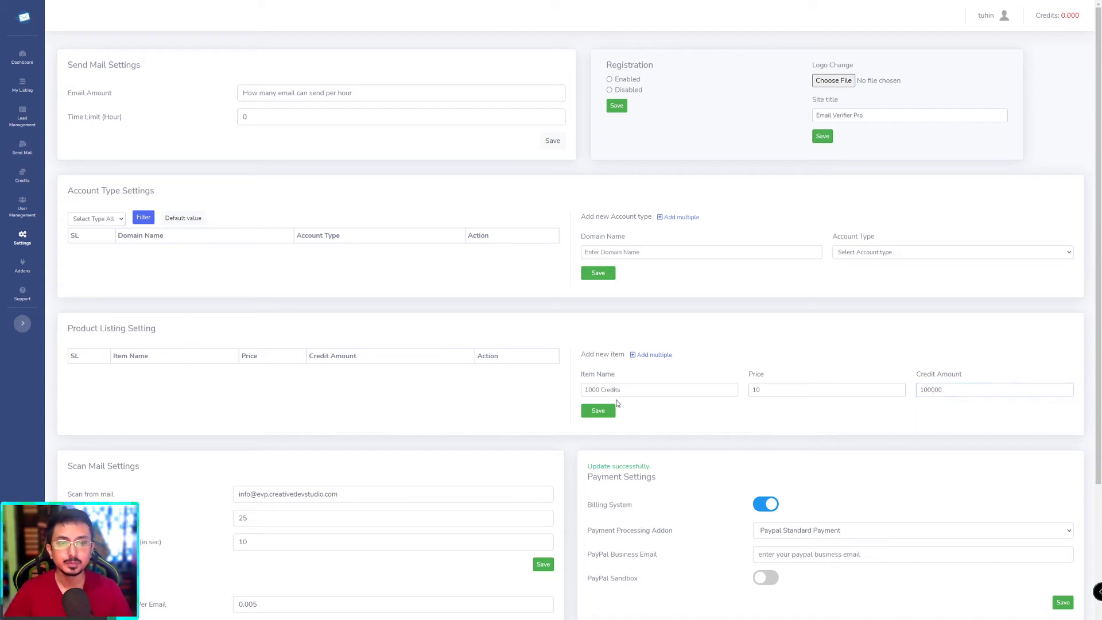
Step: Rename the item to 'Silver Credits Pack' and save the product listing
double_click(930, 390)
key("ctrl+c")
double_click(591, 390)
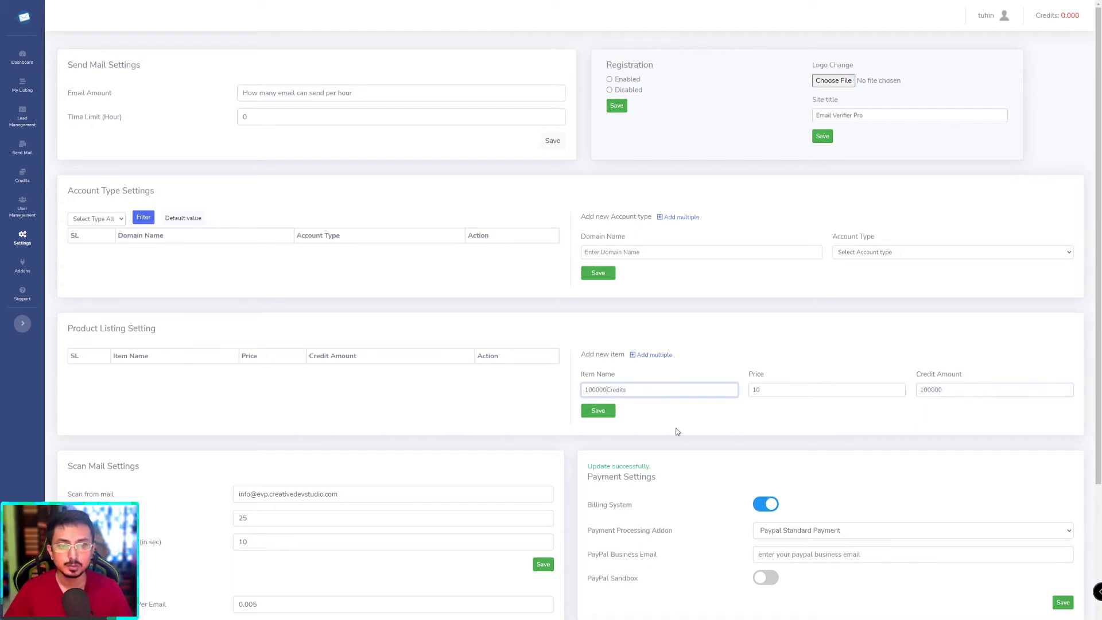
key("ctrl+v")
left_click(677, 431)
left_click(608, 391)
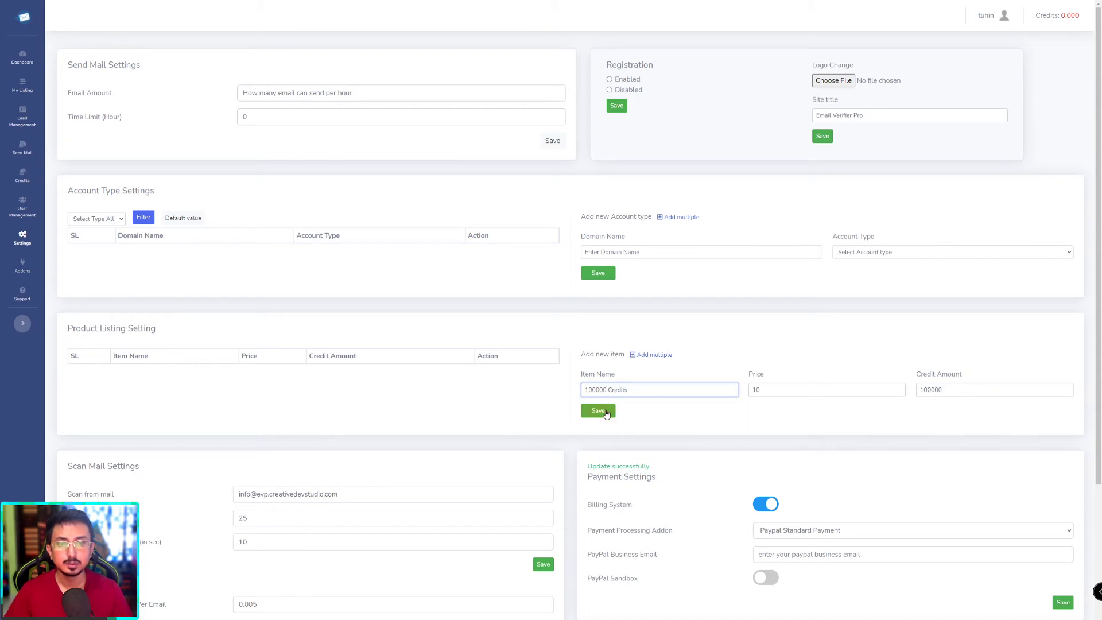
double_click(594, 391)
type("Silver Credits ")
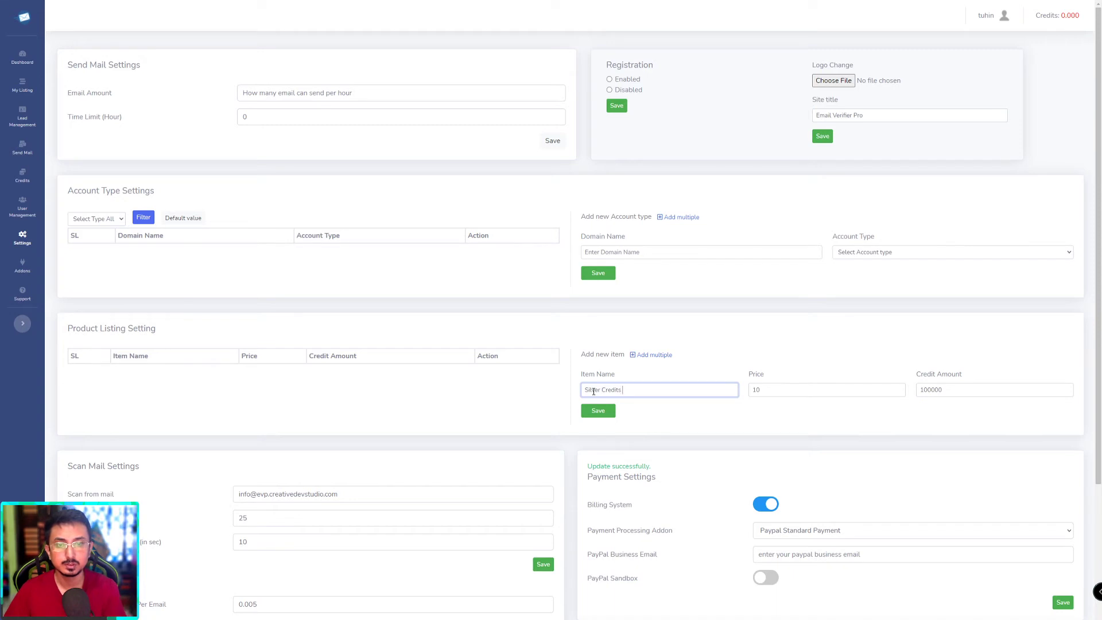
type("Pack")
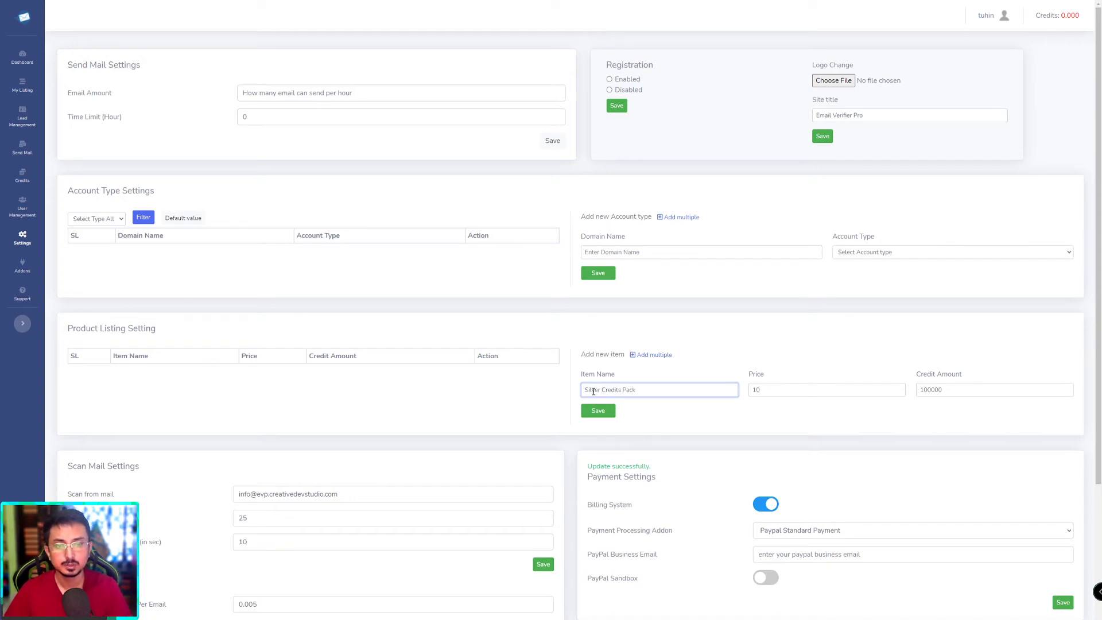
left_click(600, 413)
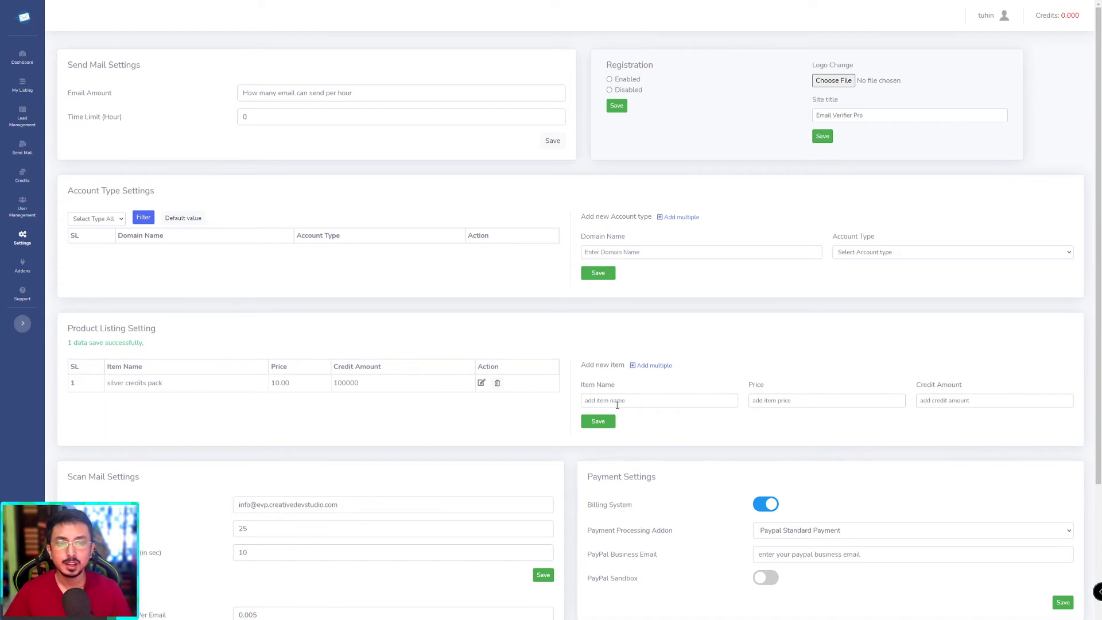
Step: Expand the sidebar and choose Paypal Standard Payment as the Payment Processing Addon
scroll(437, 424, "down", 1)
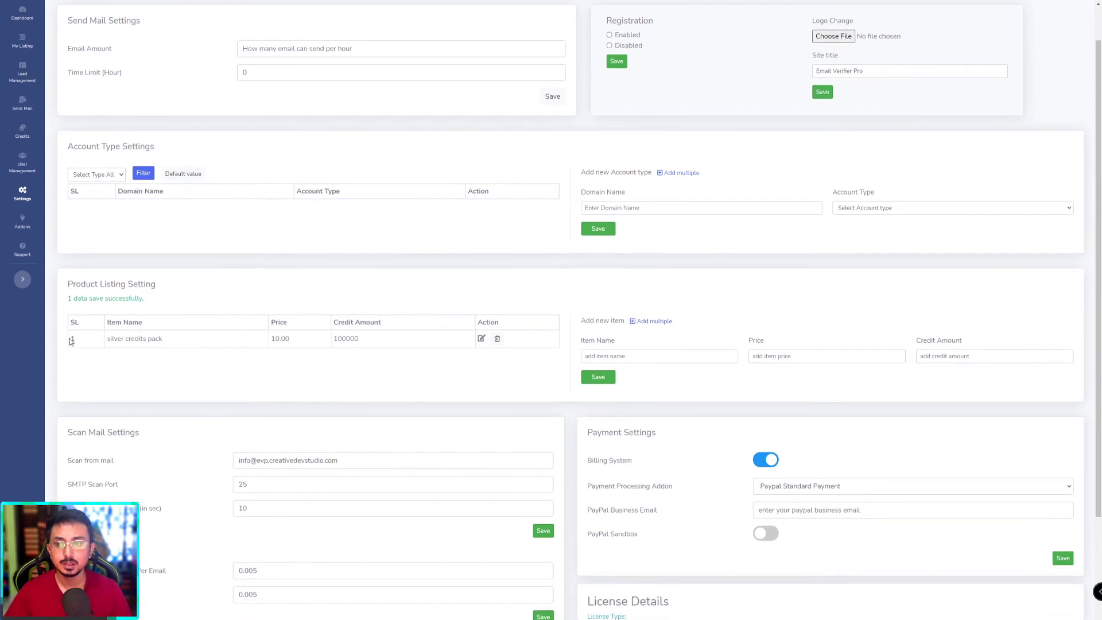
scroll(632, 378, "up", 1)
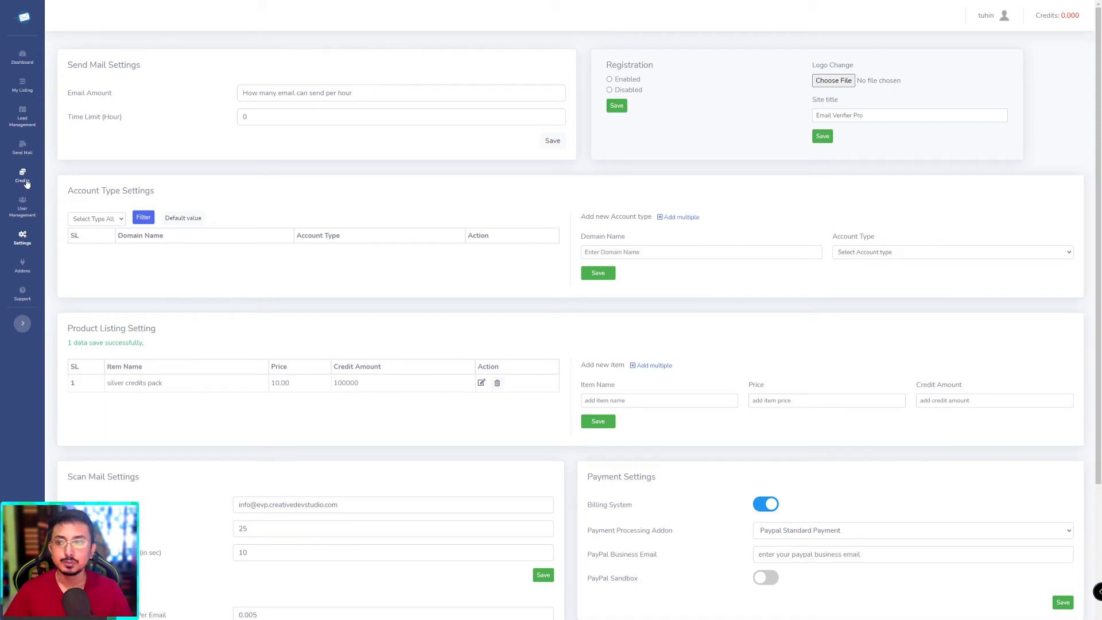
left_click(23, 323)
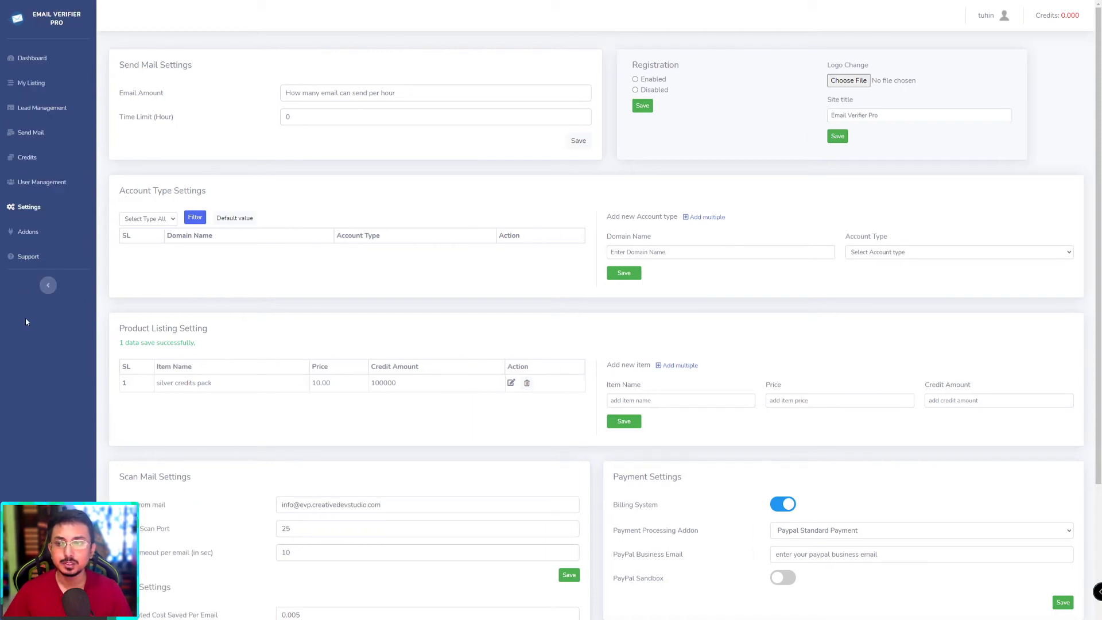
scroll(48, 286, "down", 2)
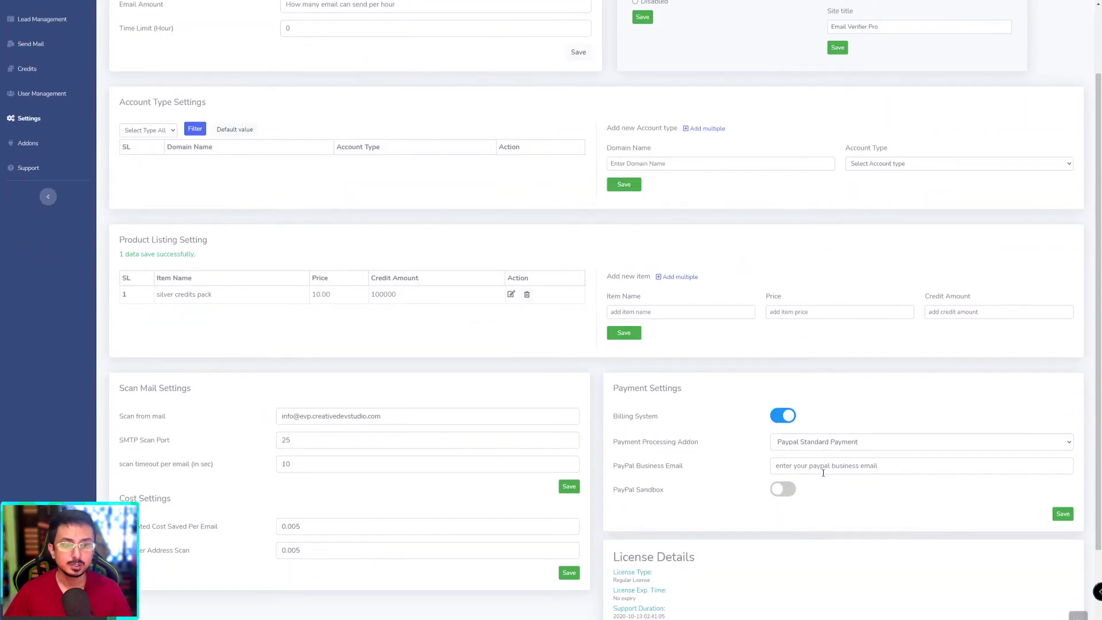
scroll(821, 468, "down", 2)
left_click(822, 357)
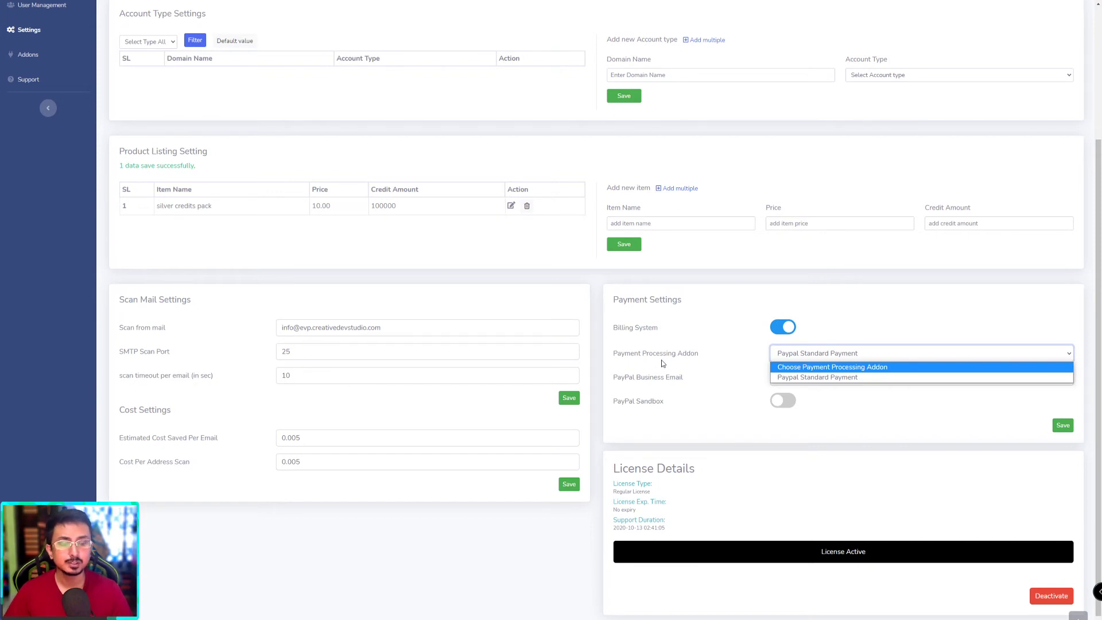
key("Down")
key("Up")
key("Down")
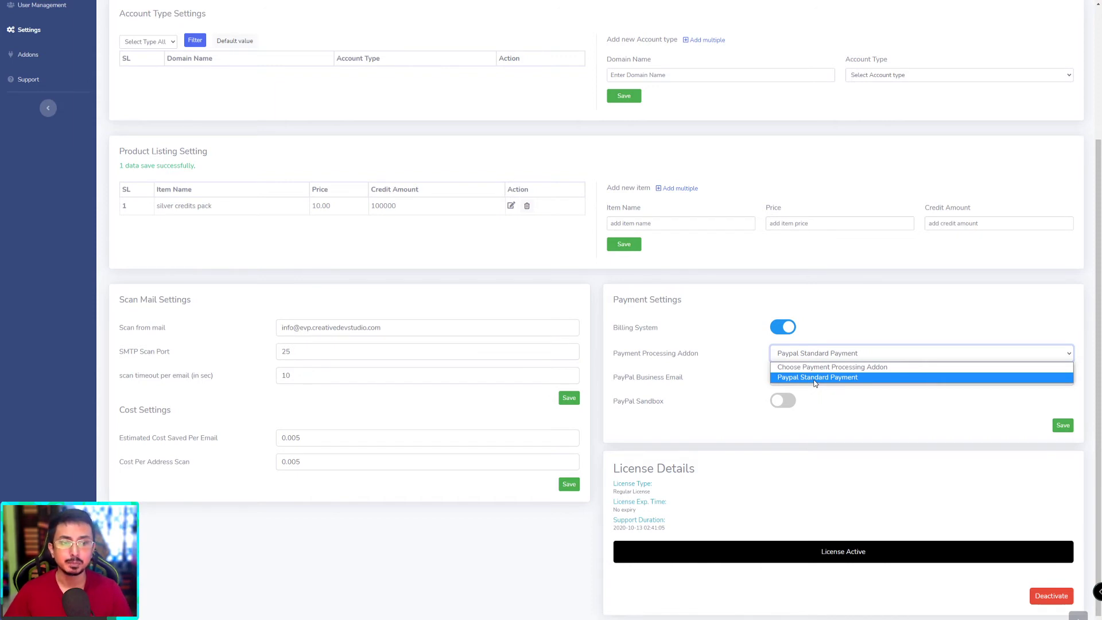
left_click(815, 382)
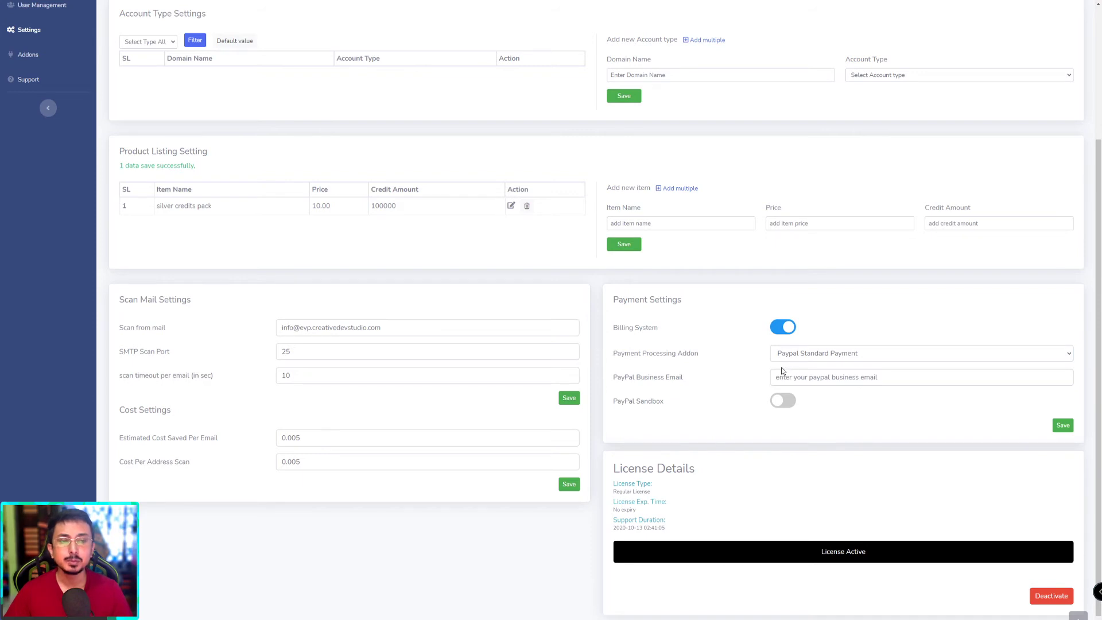
Step: Reopen the addon dropdown twice, keeping Paypal Standard Payment selected
scroll(720, 377, "up", 1)
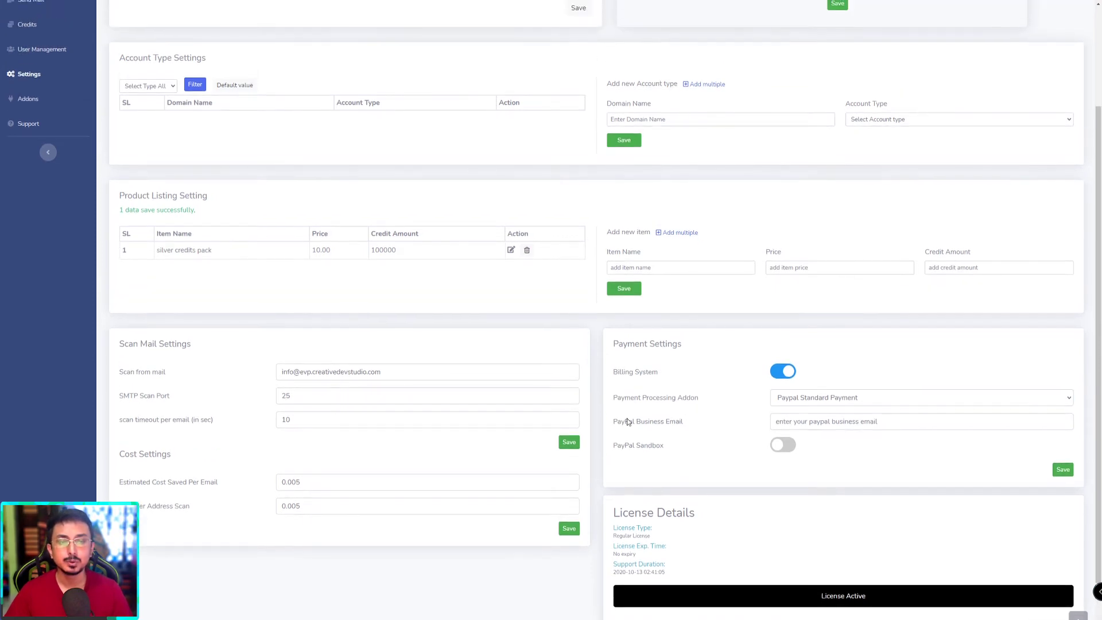
left_click(820, 401)
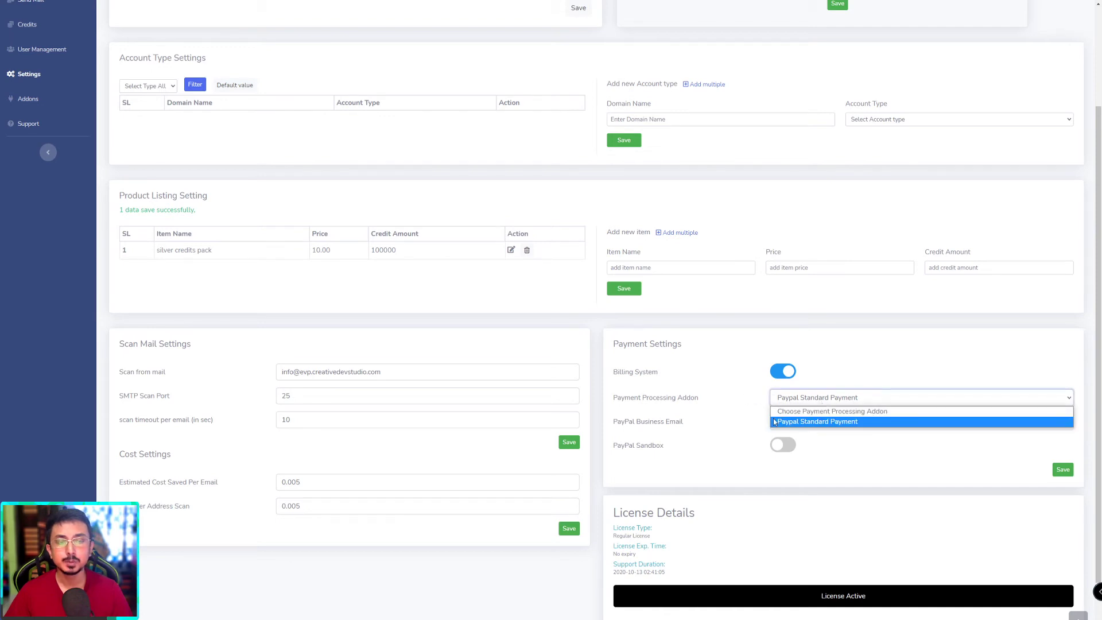
left_click(790, 423)
scroll(684, 431, "up", 1)
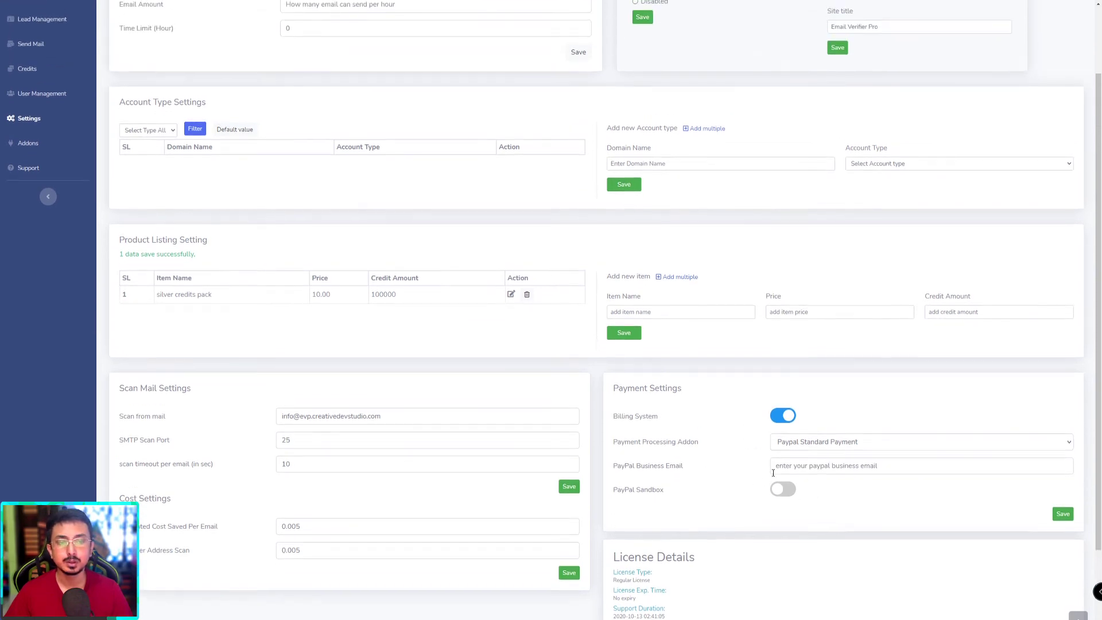
left_click(793, 445)
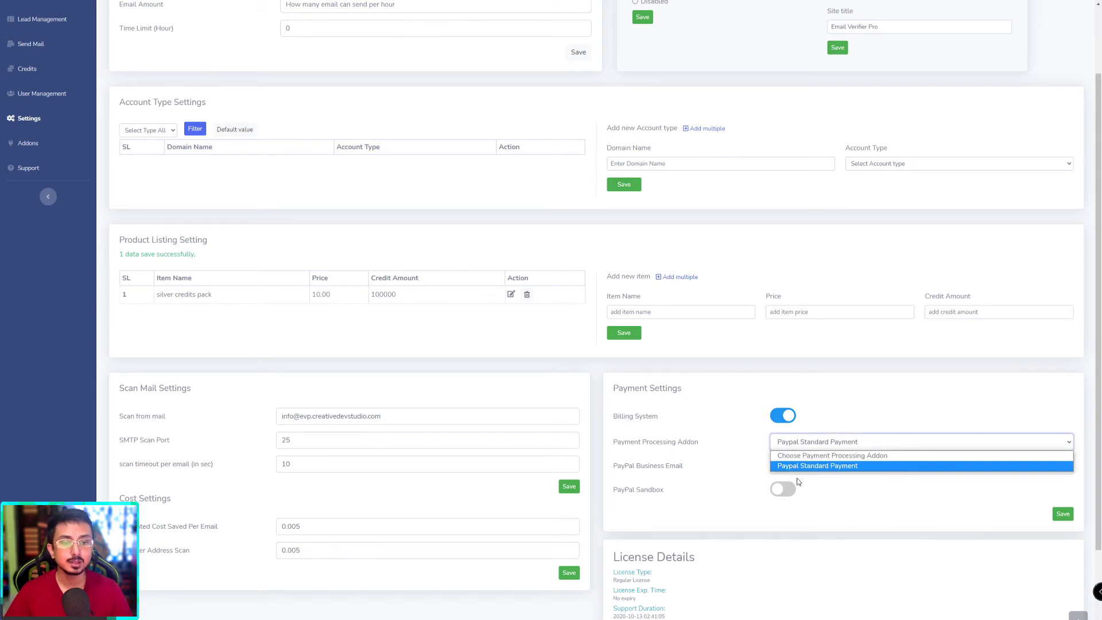
left_click(697, 453)
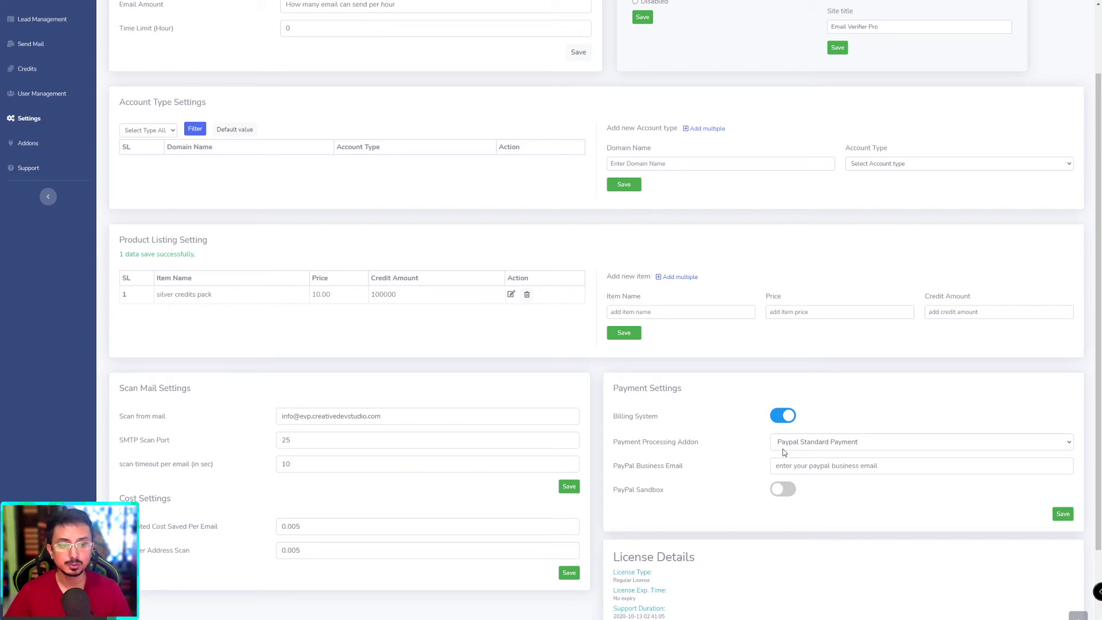
Step: Leave the PayPal business email empty and switch sandbox mode on, then back off
scroll(718, 464, "down", 1)
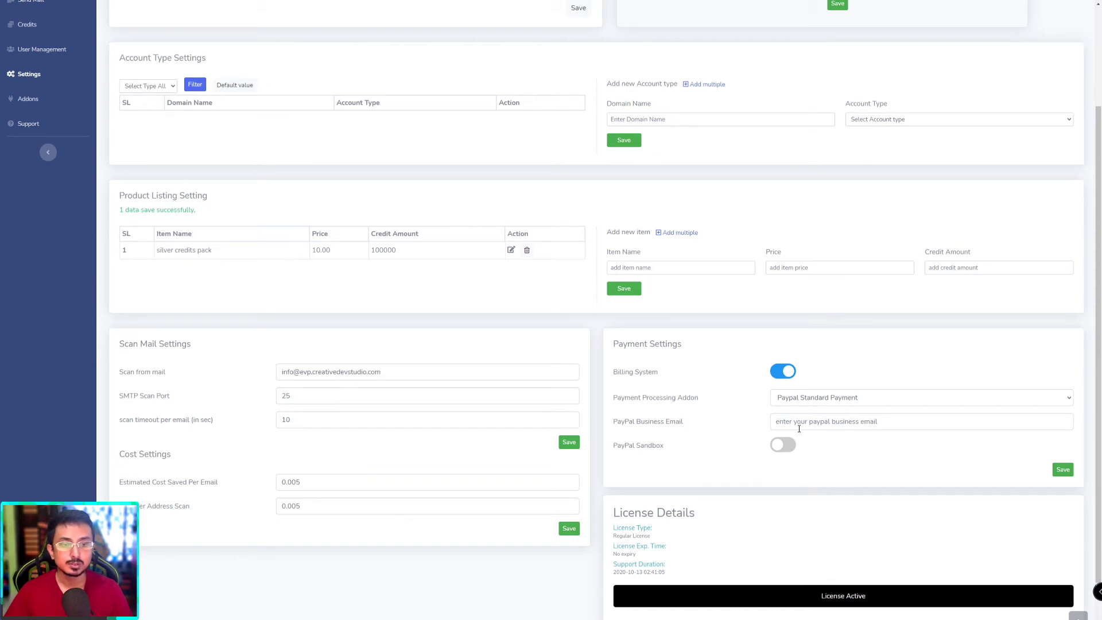
left_click(833, 428)
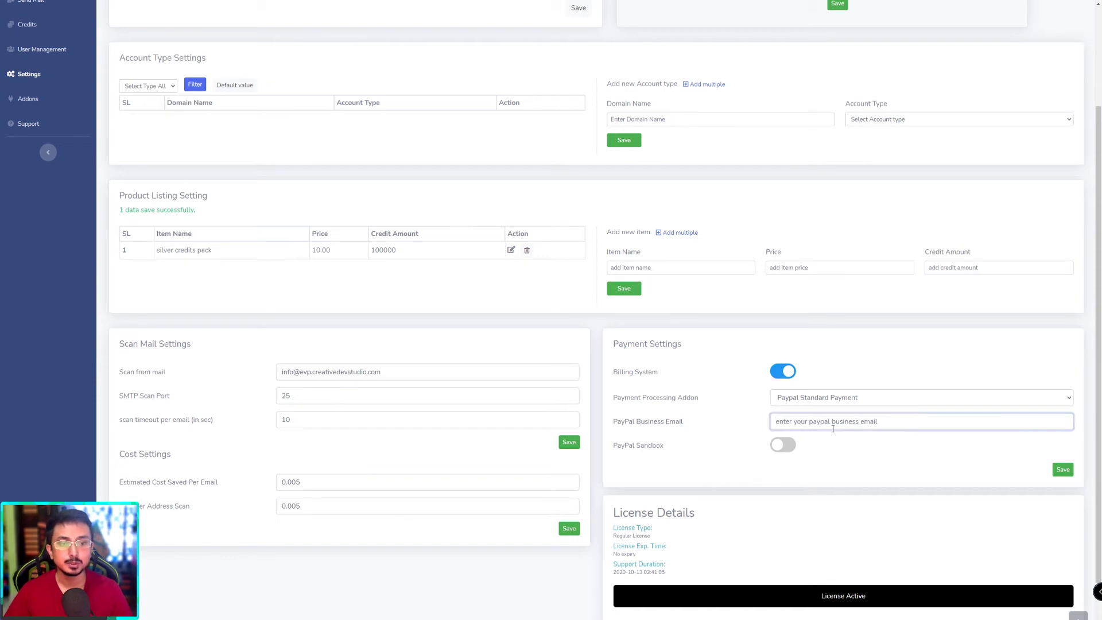
scroll(847, 436, "down", 1)
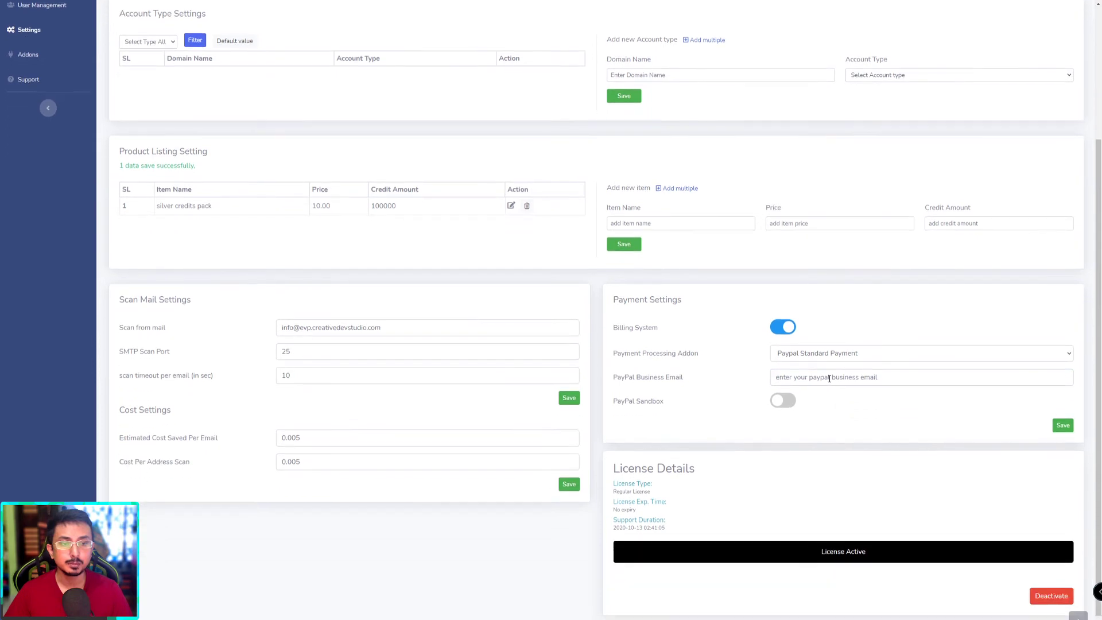
left_click(644, 418)
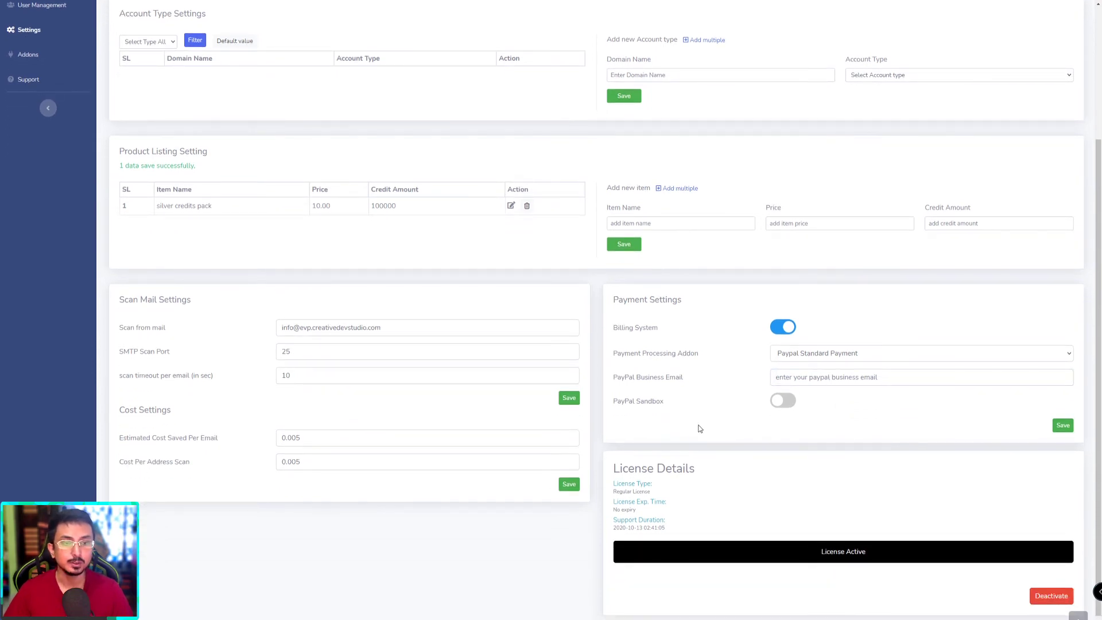
left_click(792, 402)
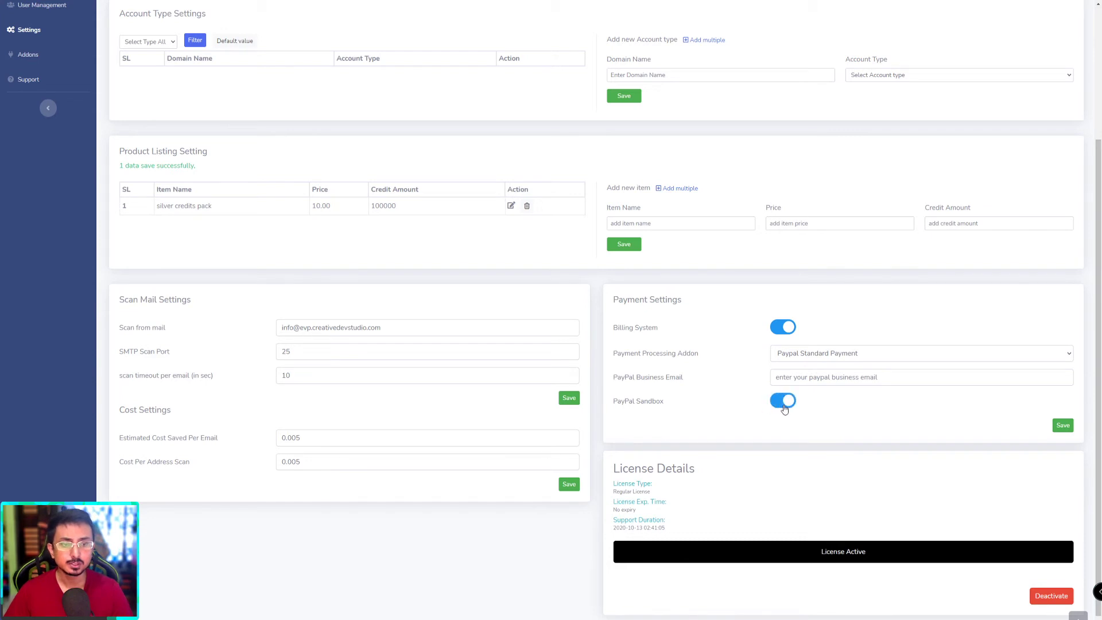
left_click(783, 401)
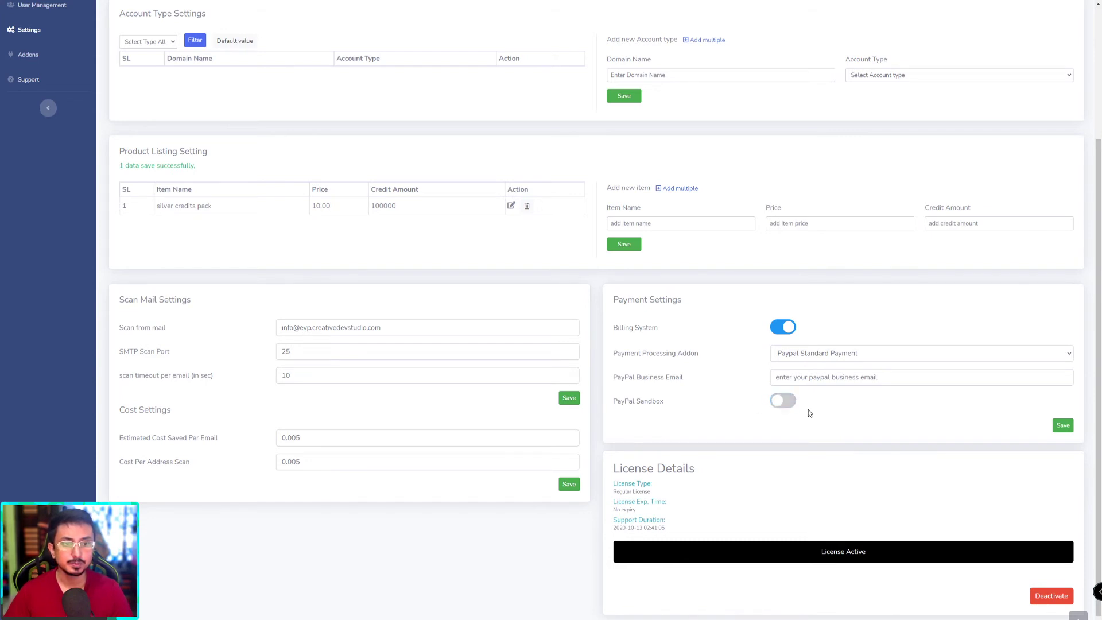
Step: Enter the PayPal business email address, retyping it after a typo, and save Payment Settings
scroll(804, 410, "up", 1)
left_click(773, 404)
key("ctrl+a")
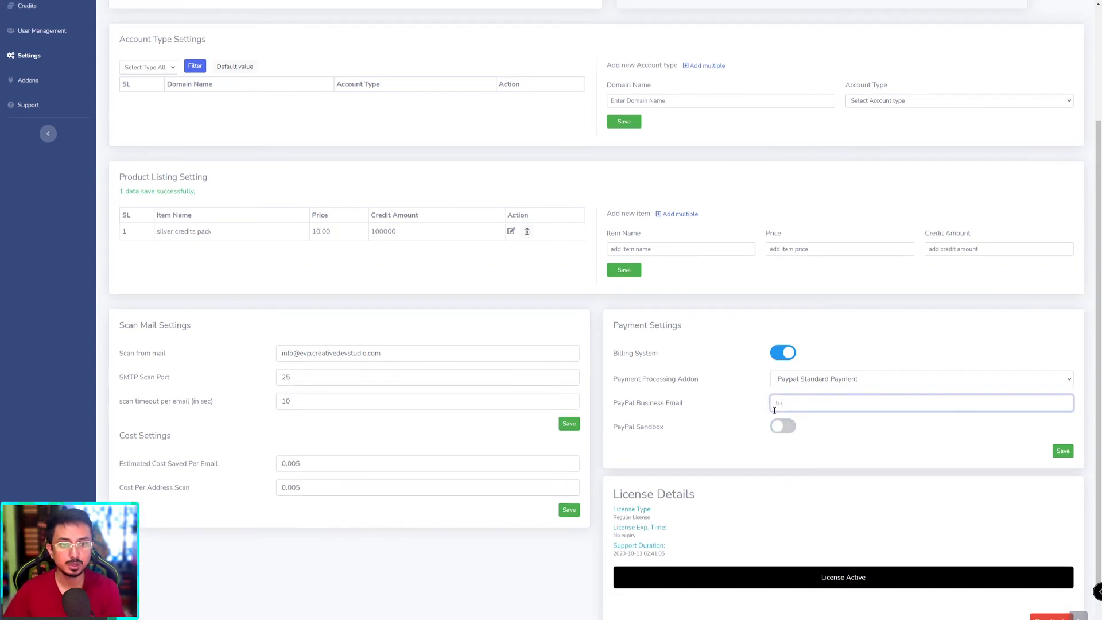
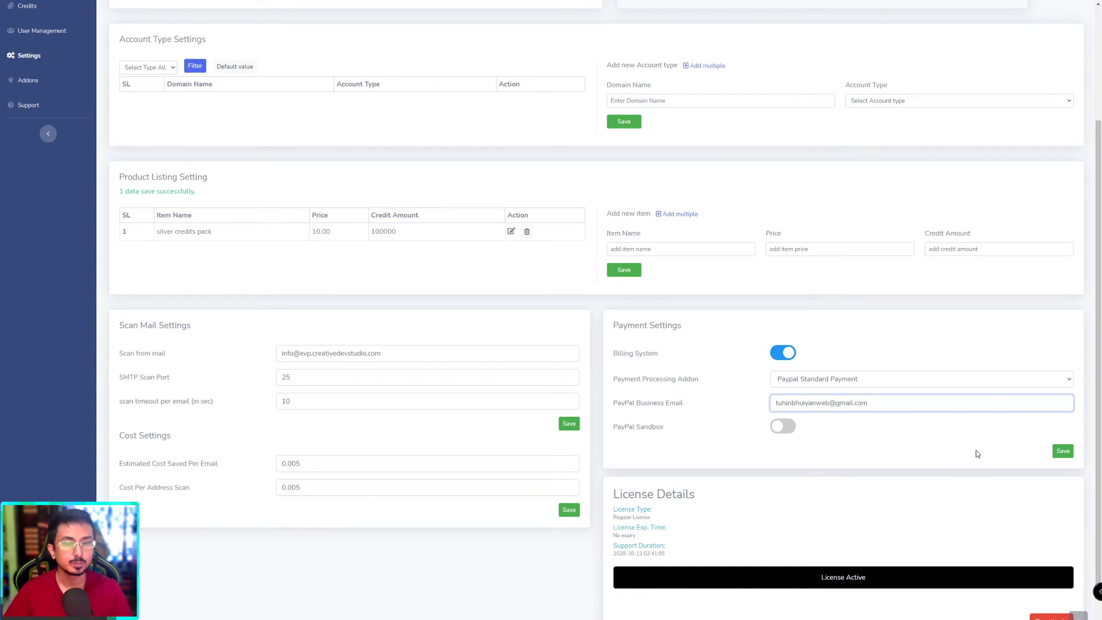
left_click(1065, 452)
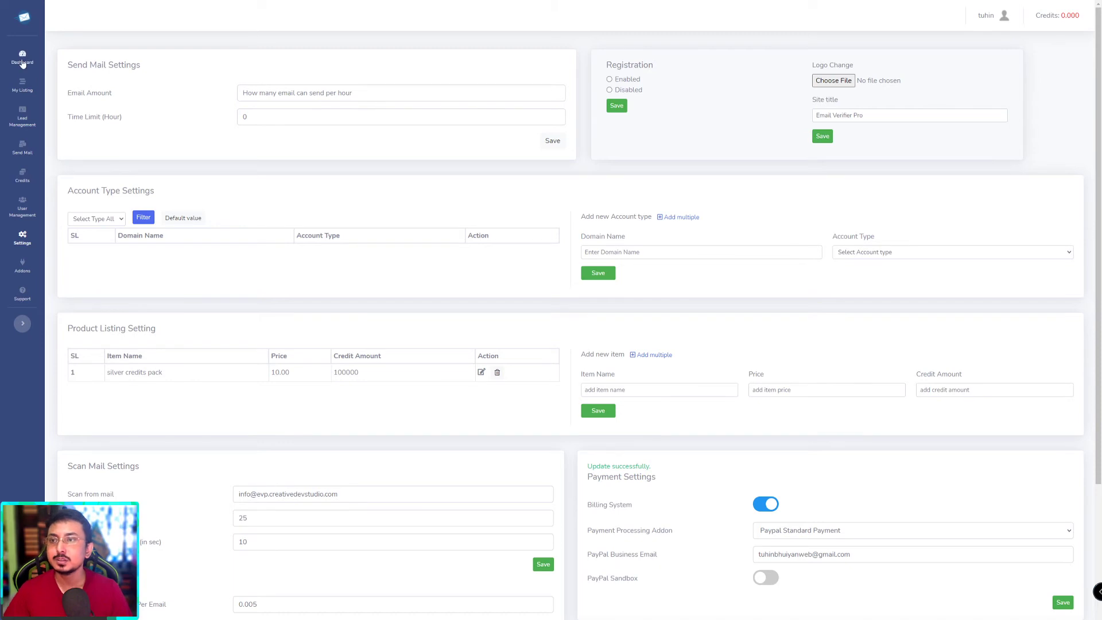
Step: Go to the Dashboard and check the Total Verified count of 59
left_click(22, 64)
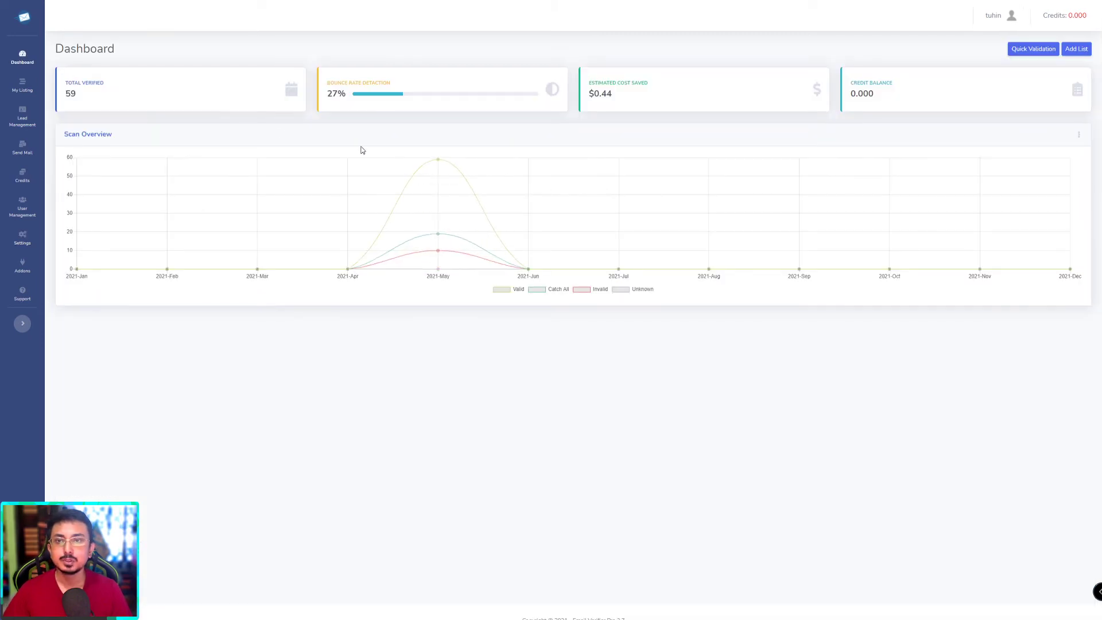
double_click(67, 98)
left_click(123, 101)
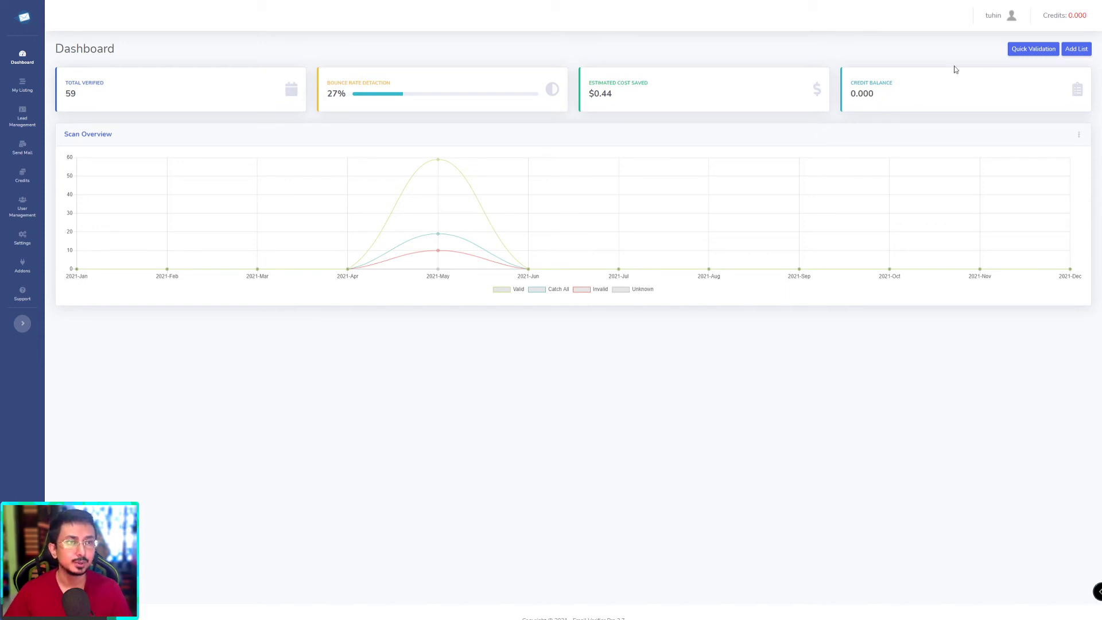
Step: Quick-validate one email address, dismiss the Credit Low warning (0.005 required), and close the form
left_click(1022, 47)
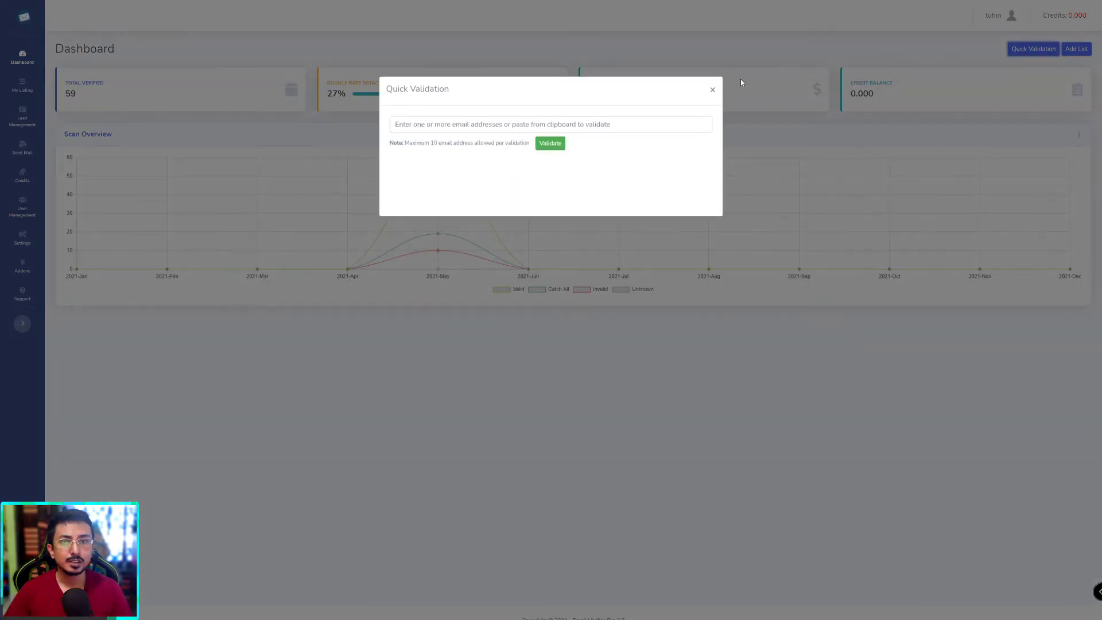
left_click(444, 125)
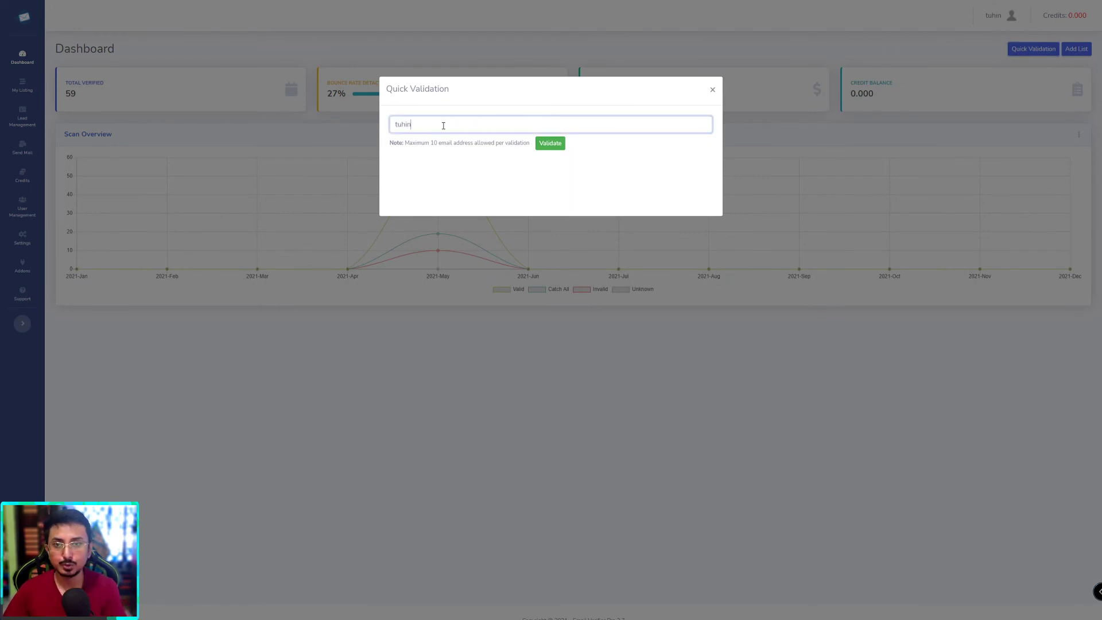
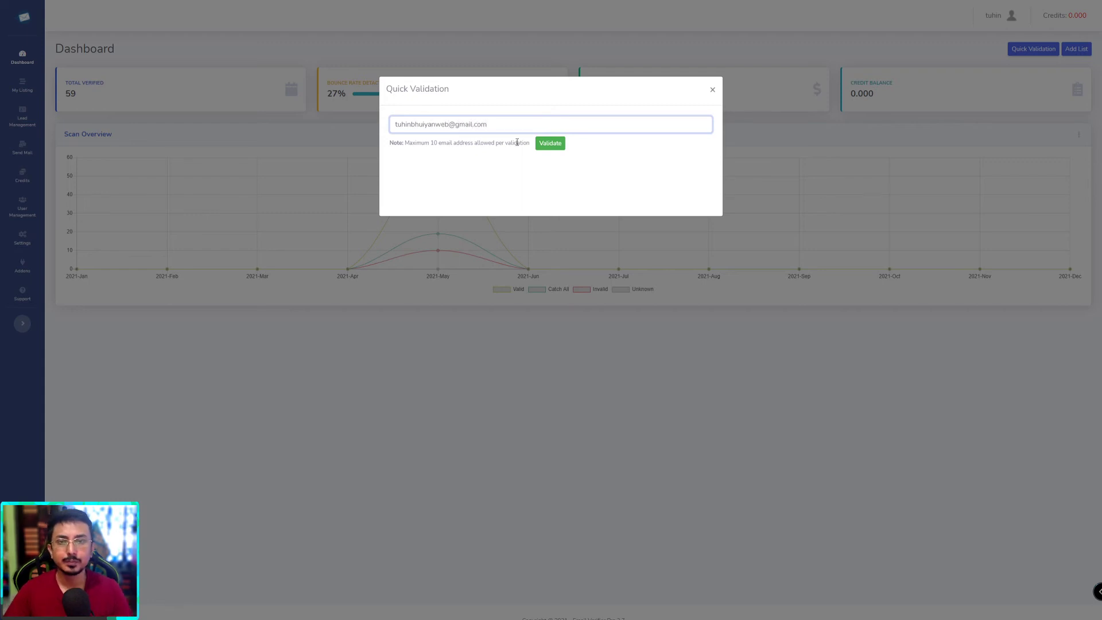
left_click(552, 145)
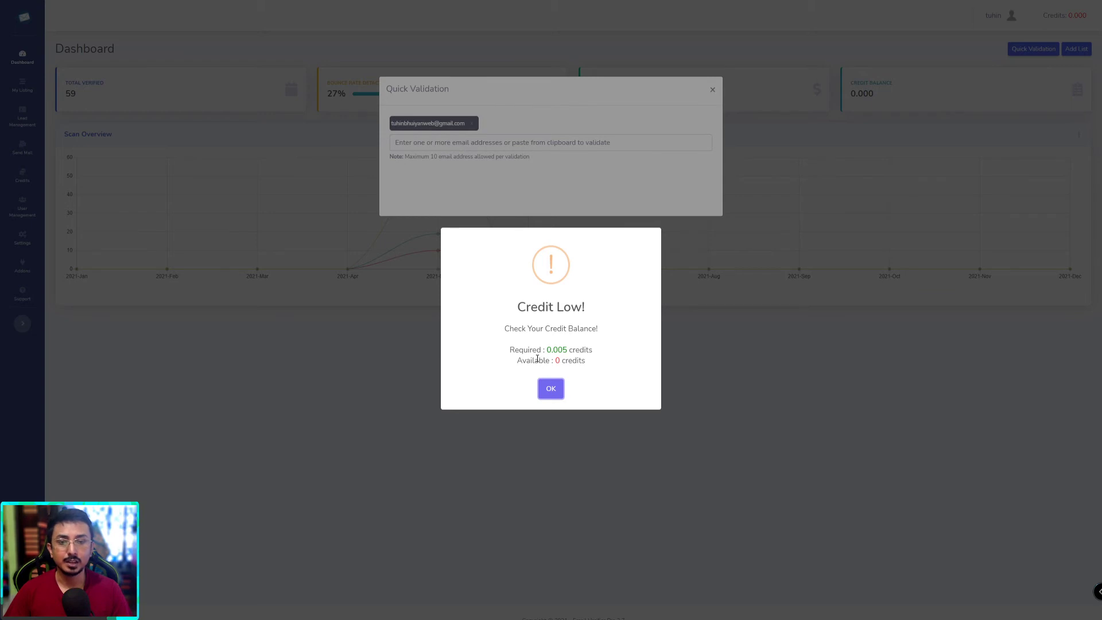
left_click_drag(523, 350, 570, 350)
left_click(572, 372)
left_click(551, 388)
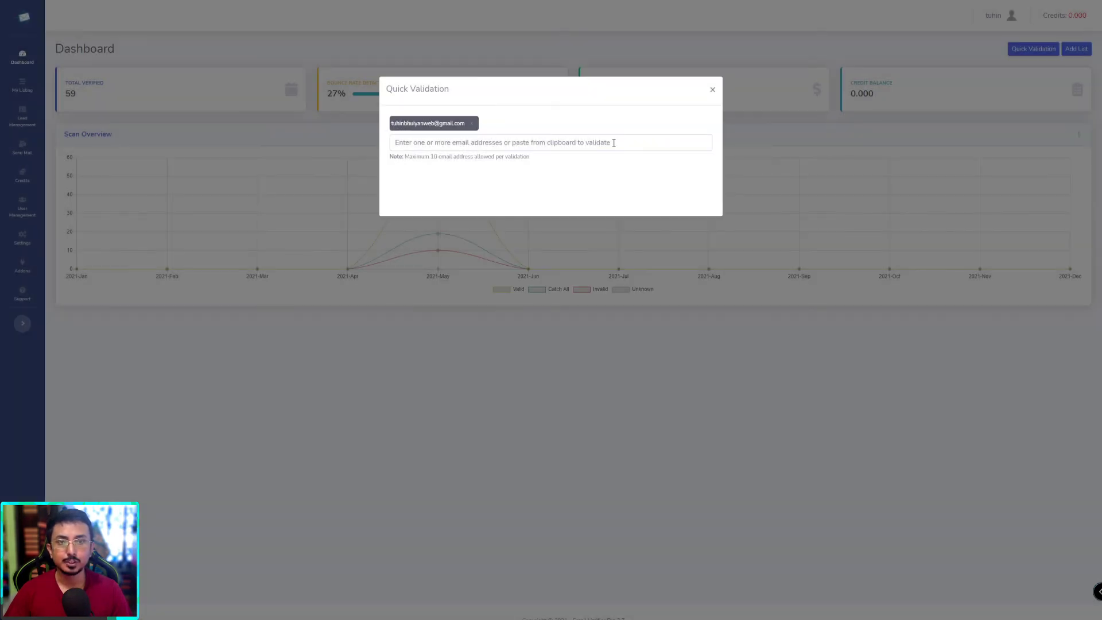
left_click(712, 92)
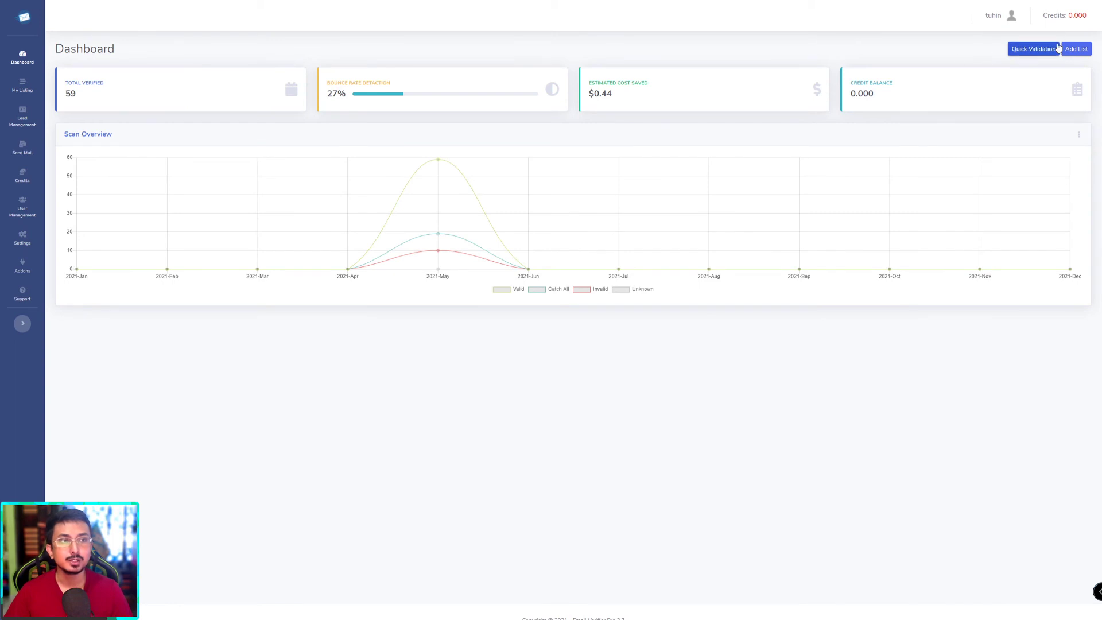
Step: From the uploaded files page, go to Buy Credit and buy the $10.00 Silver Credits Pack
left_click(22, 87)
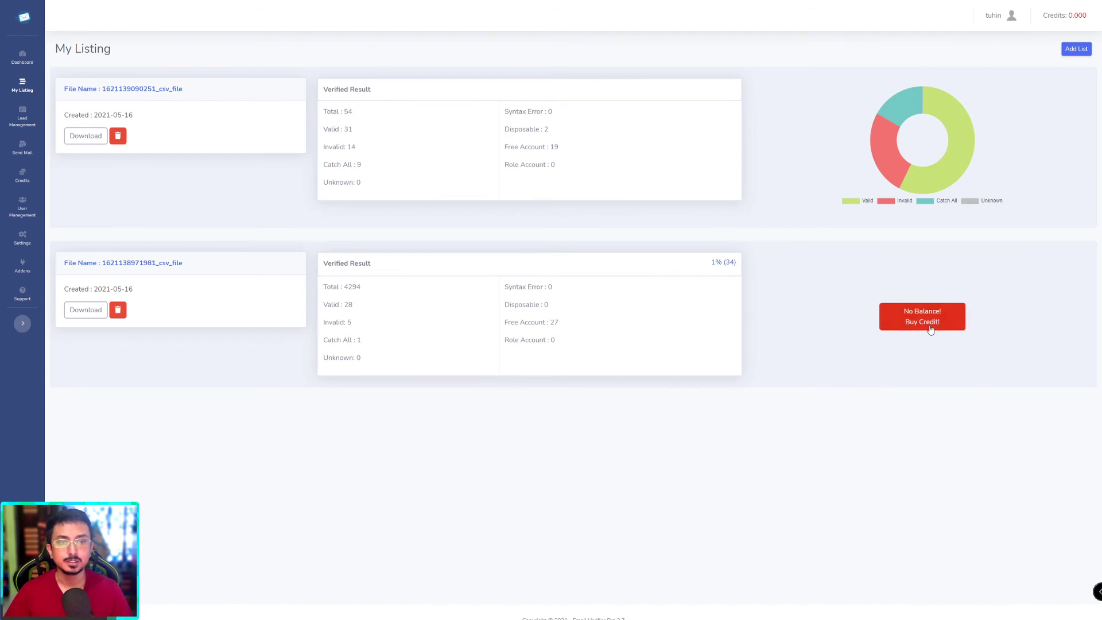
left_click(885, 331)
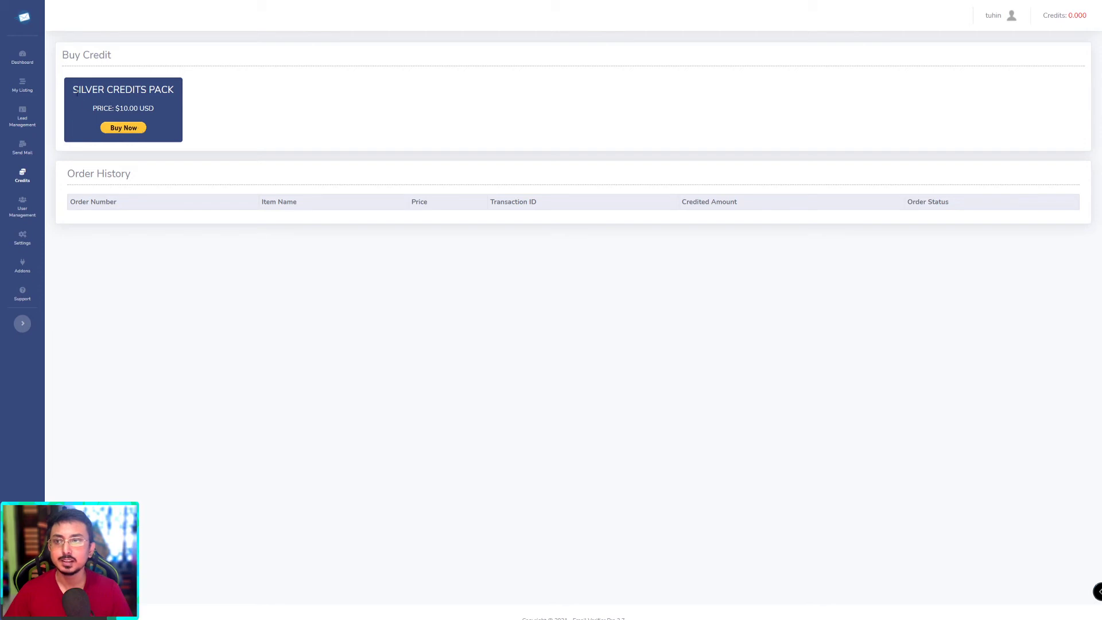
left_click_drag(76, 93, 170, 93)
left_click_drag(109, 108, 159, 114)
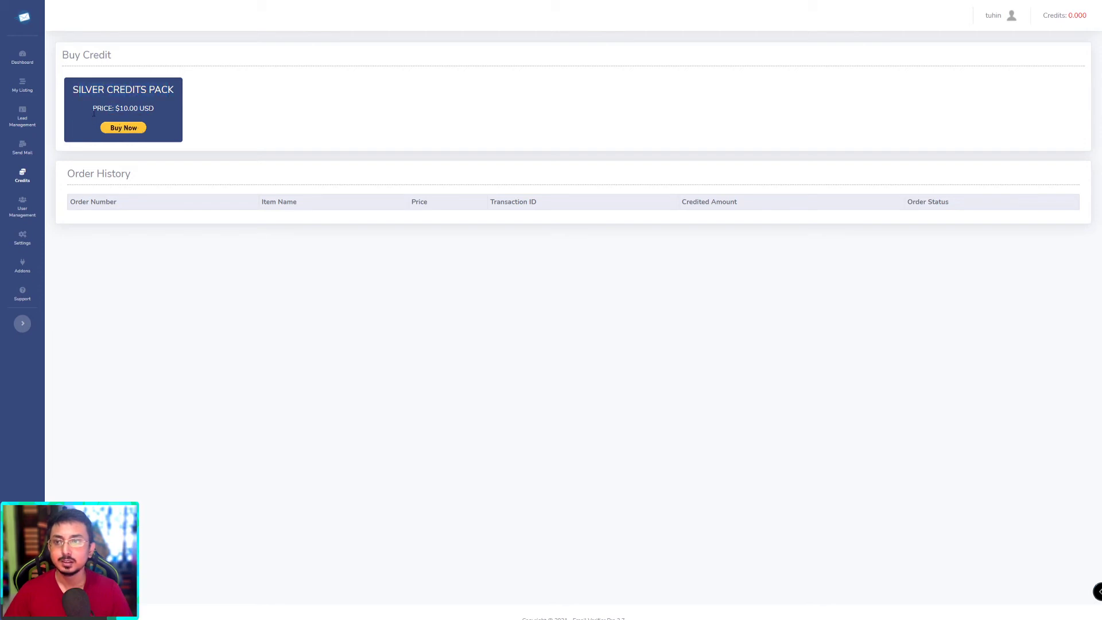
left_click(158, 112)
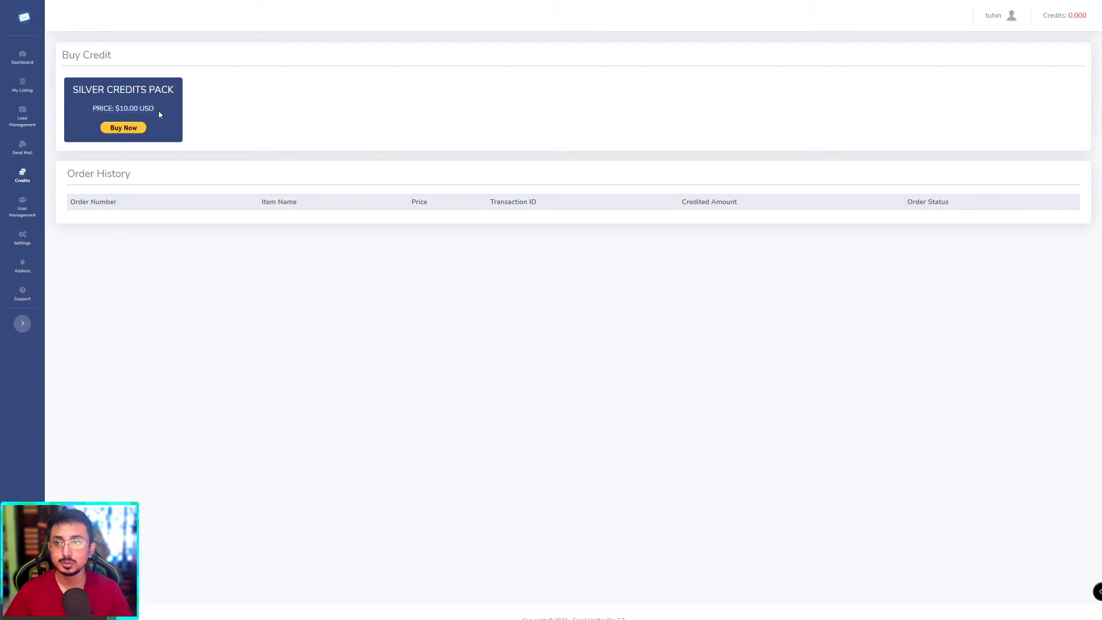
left_click(118, 135)
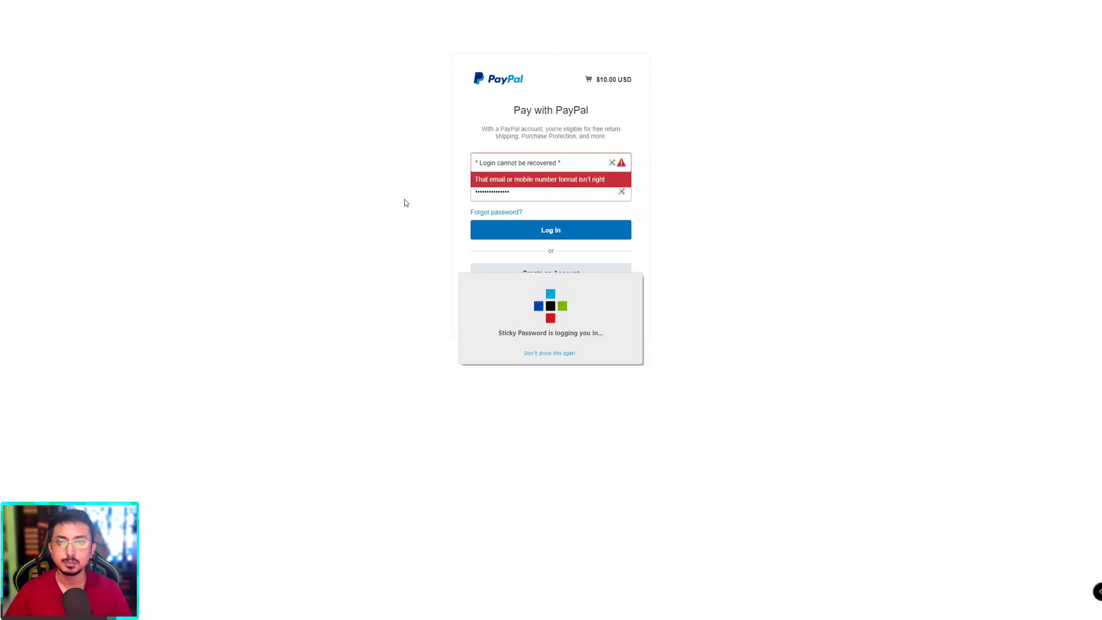
Step: Delete the invalid autofilled email on the PayPal login page and dismiss the saved-login suggestions
left_click(518, 171)
key("ctrl+a")
key("BackSpace")
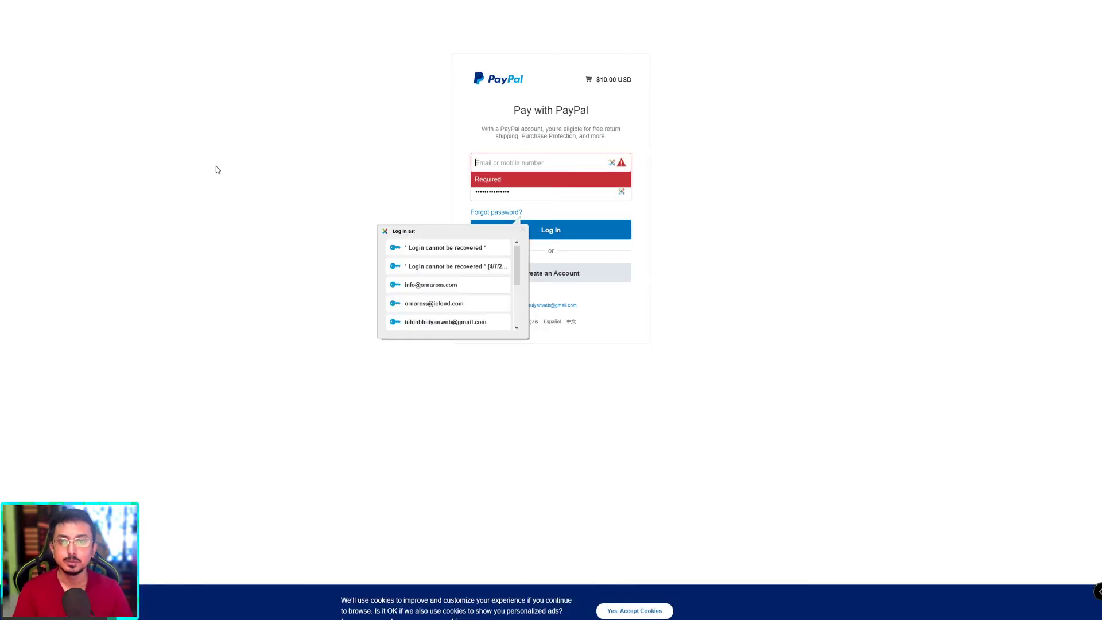
left_click(216, 166)
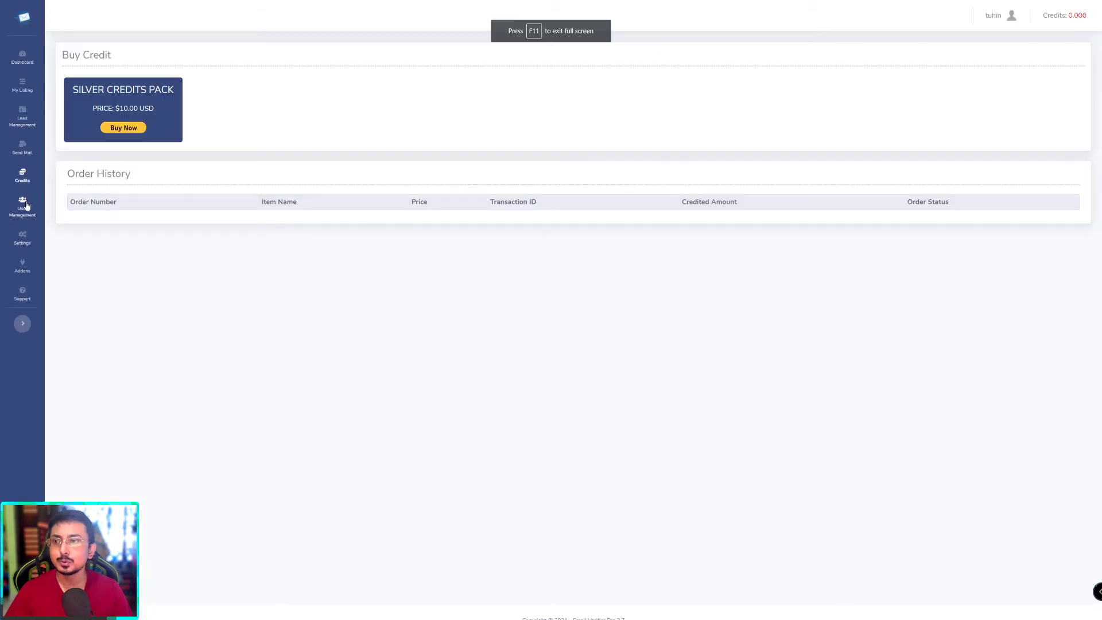
Step: In User Management, top up the admin account with 1000 credits and confirm
left_click(26, 206)
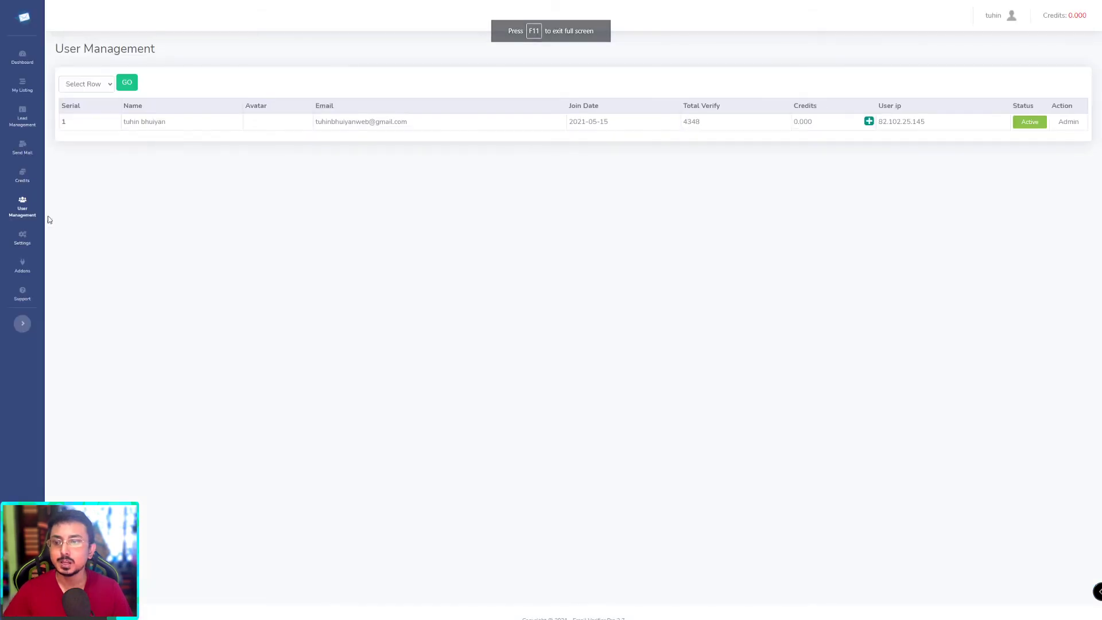
left_click(868, 122)
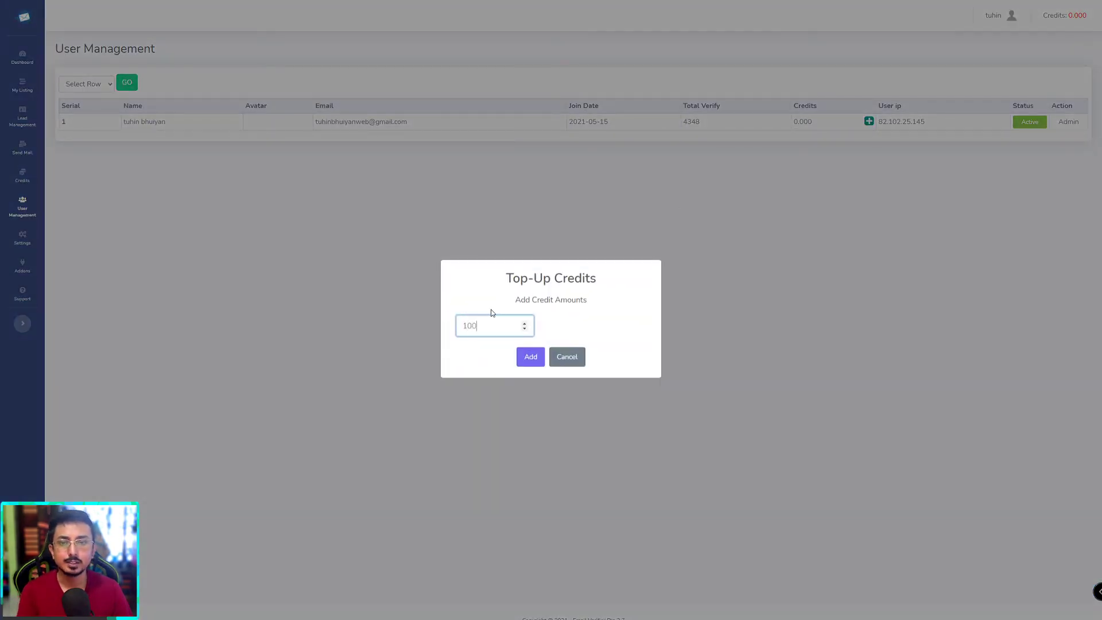
left_click(526, 354)
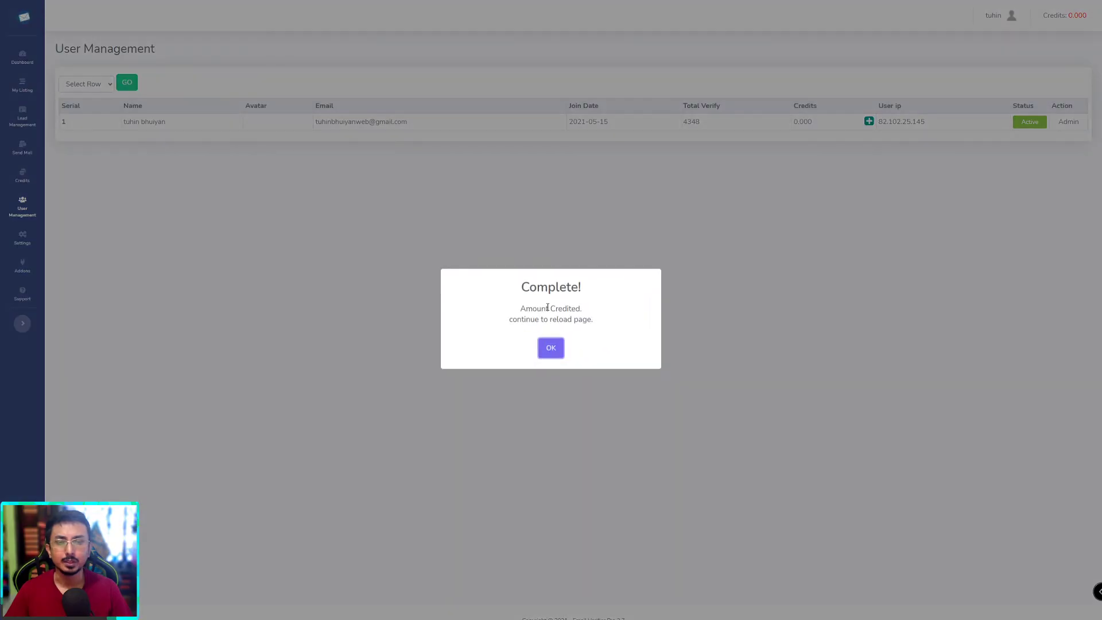
left_click(550, 348)
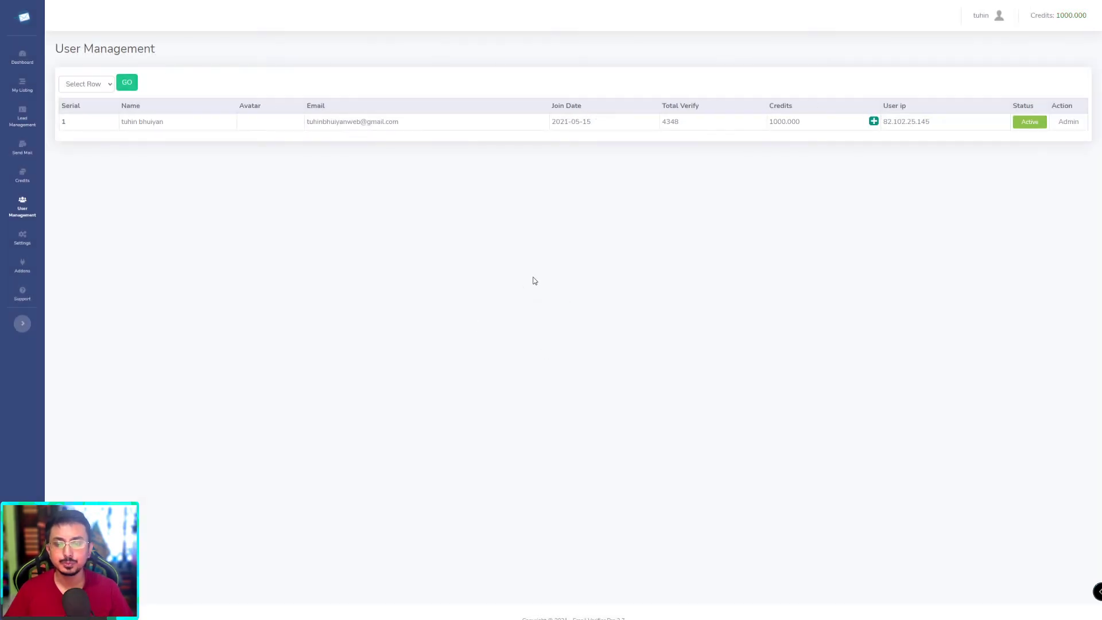
left_click(756, 172)
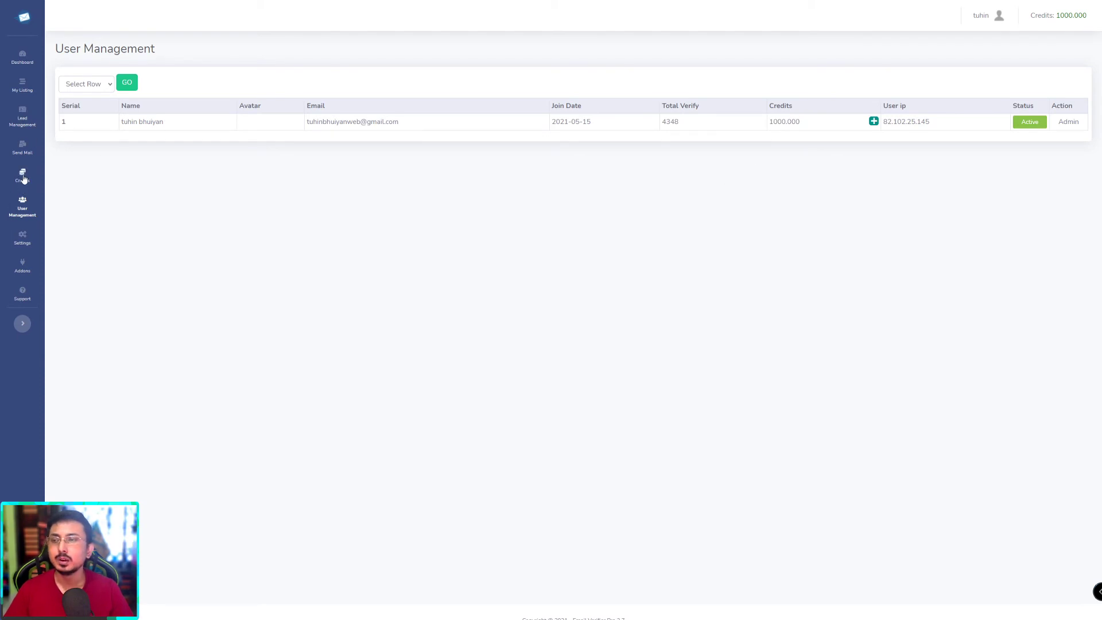
Step: Add five test addresses to Quick Validation: a Hotmail, a Gmail, two Yahoo and a company address
left_click(27, 59)
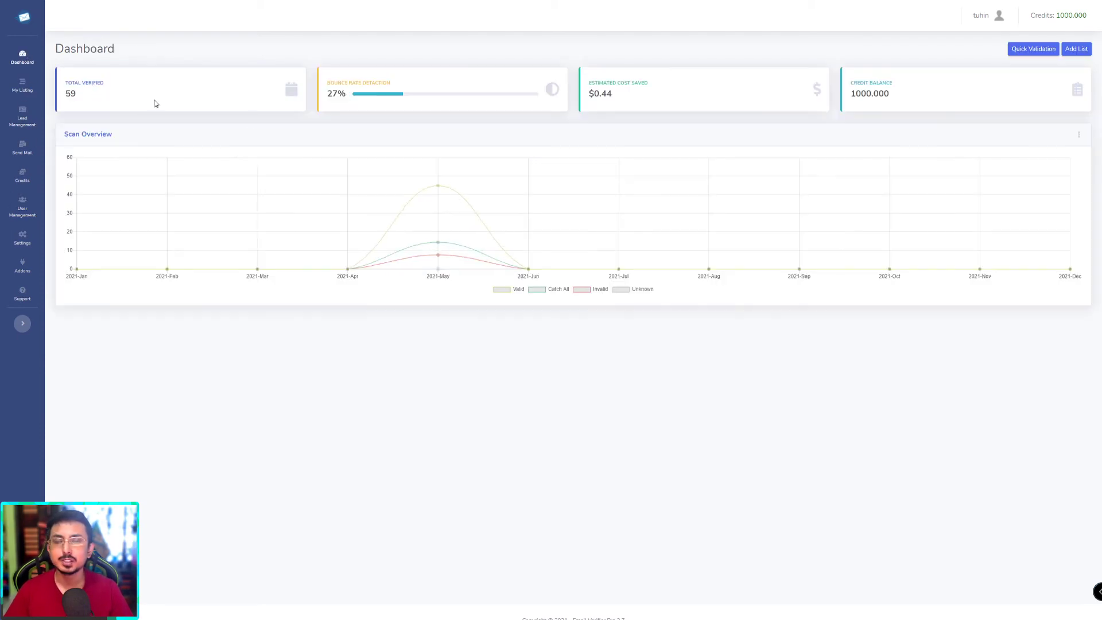
left_click(1033, 48)
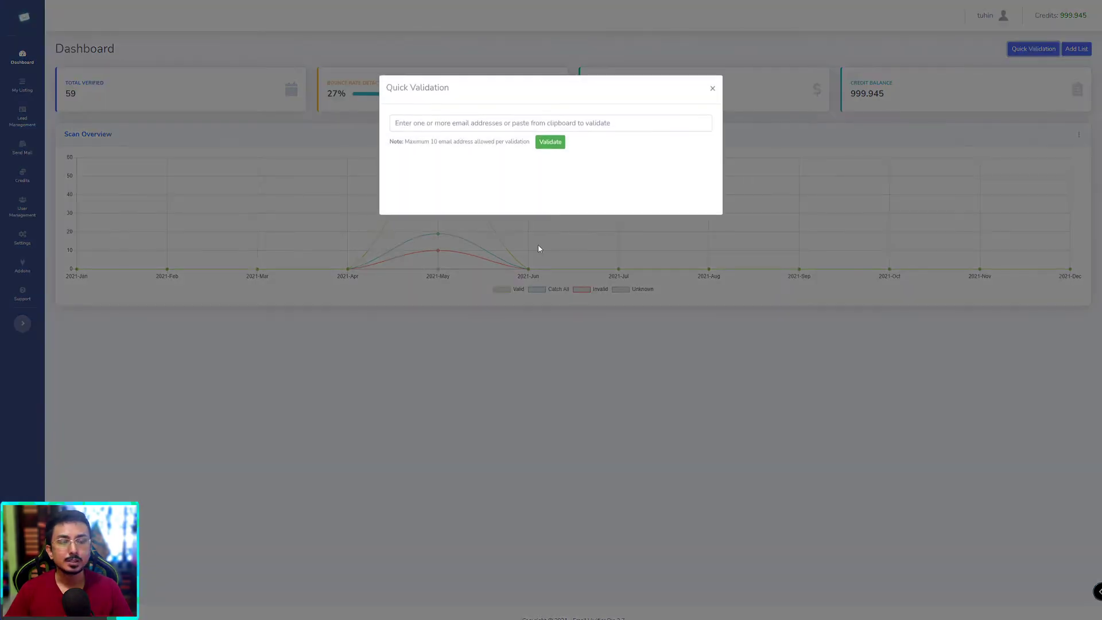
left_click(458, 123)
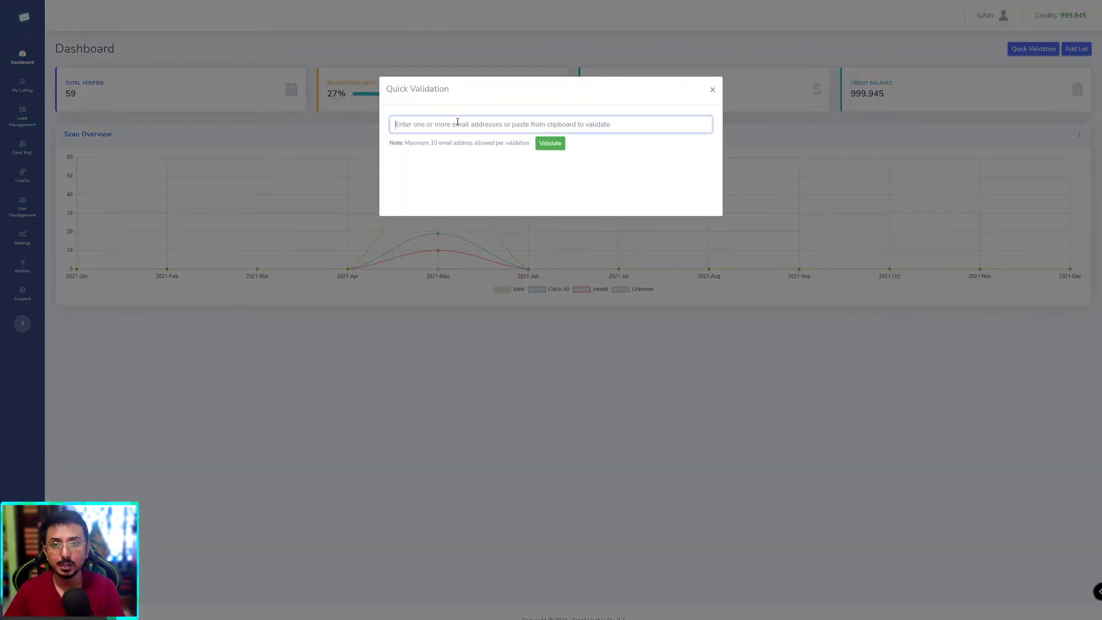
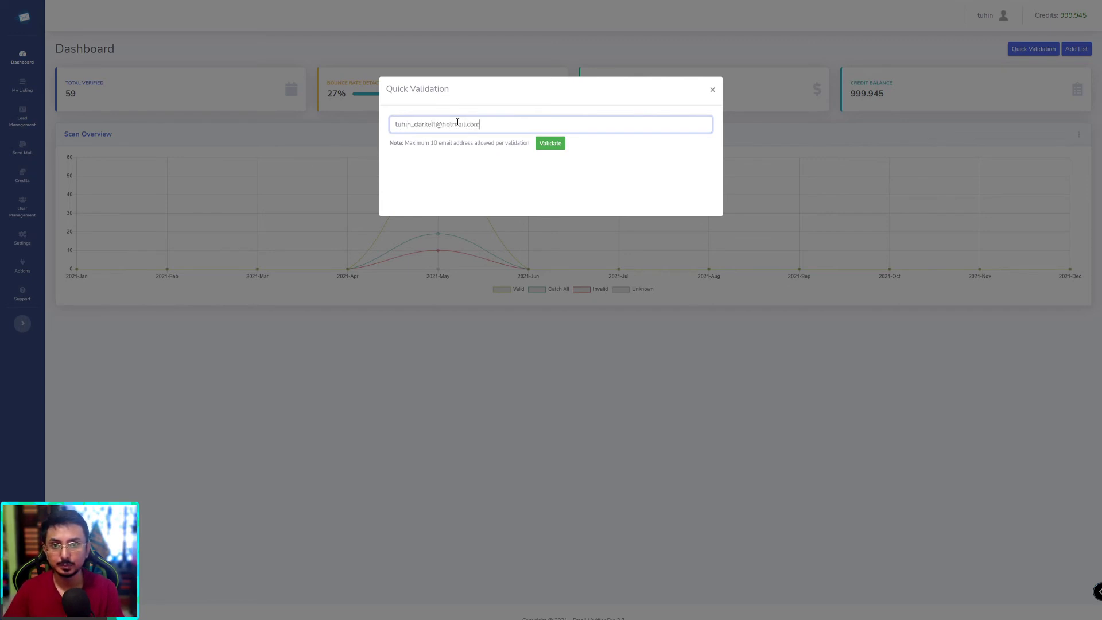
key("Return")
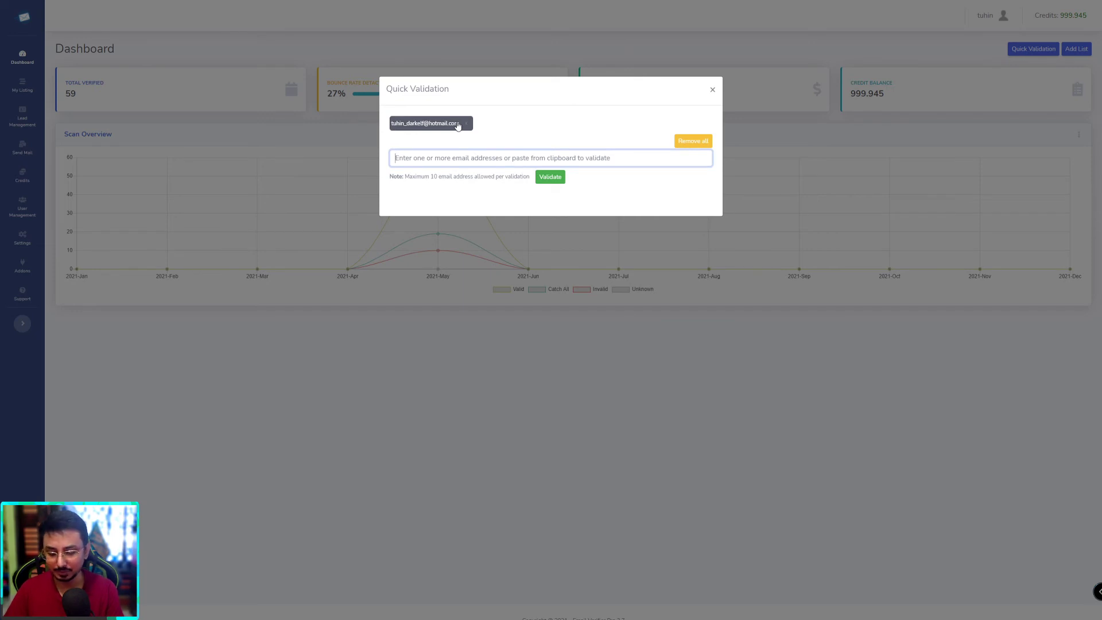
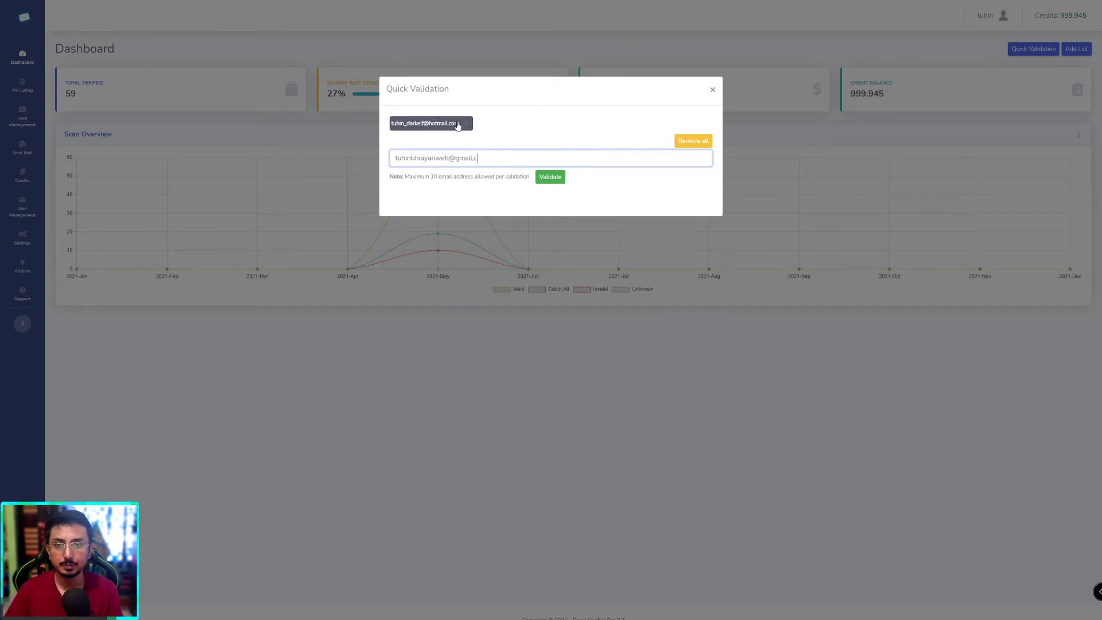
key("Return")
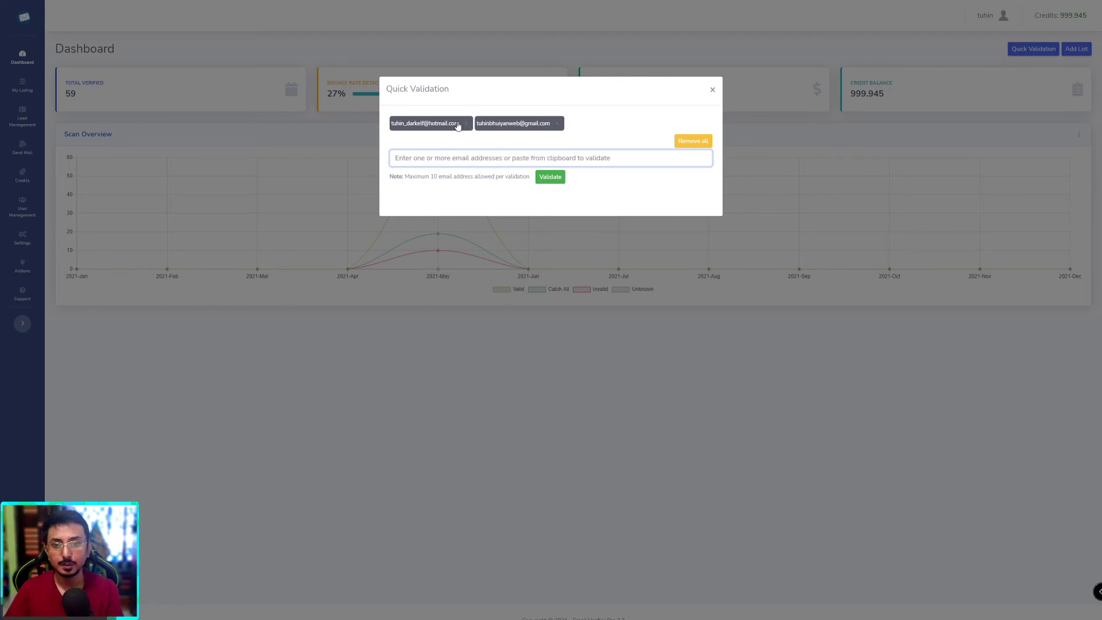
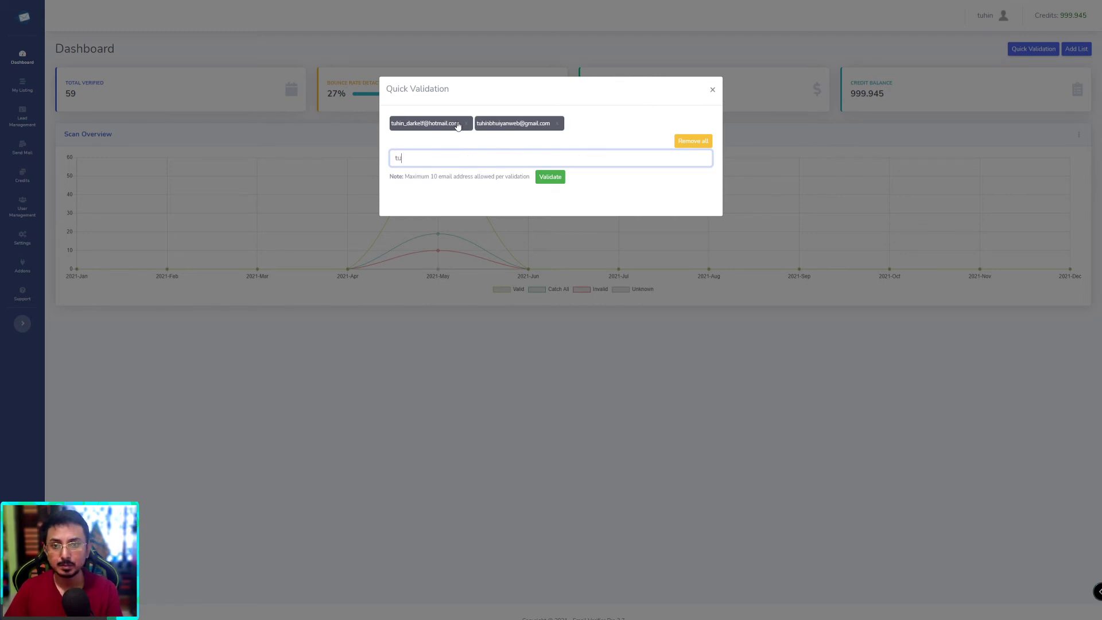
key("Return")
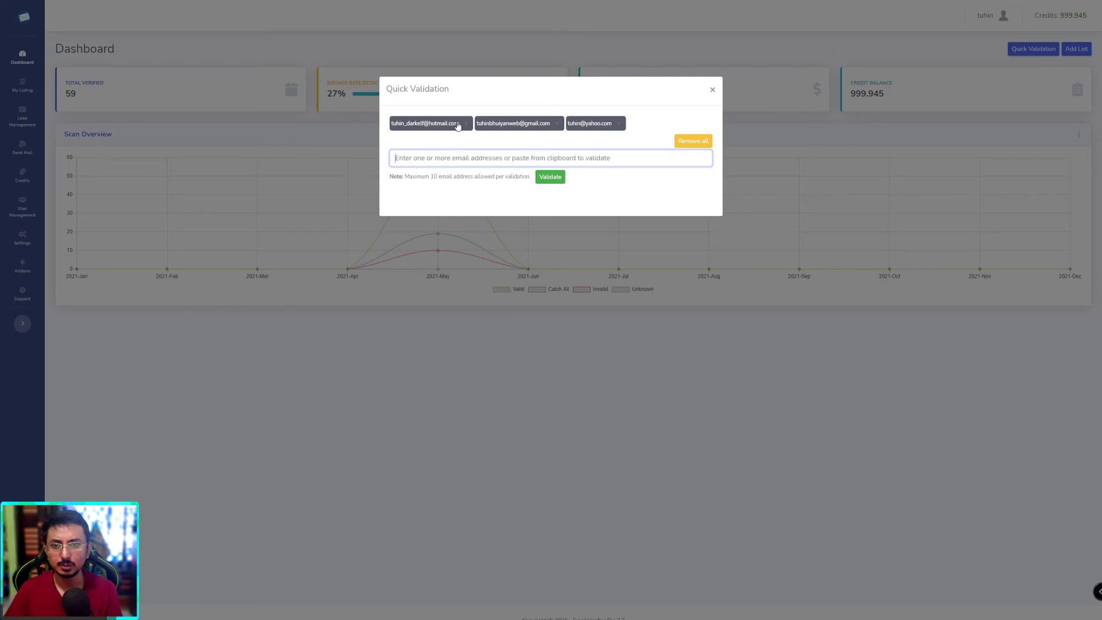
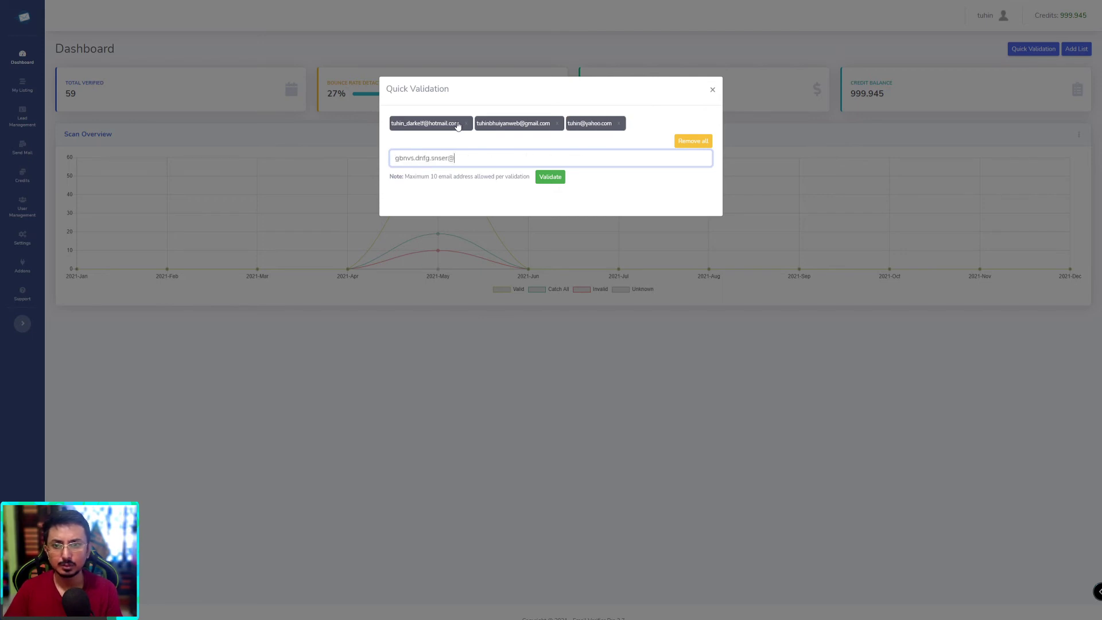
key("Return")
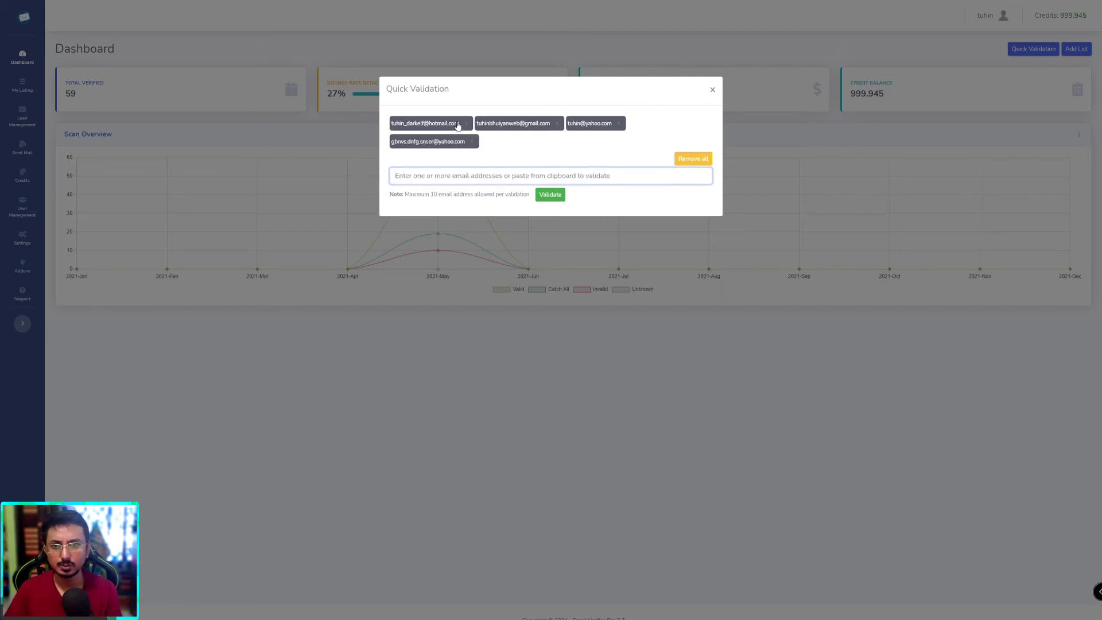
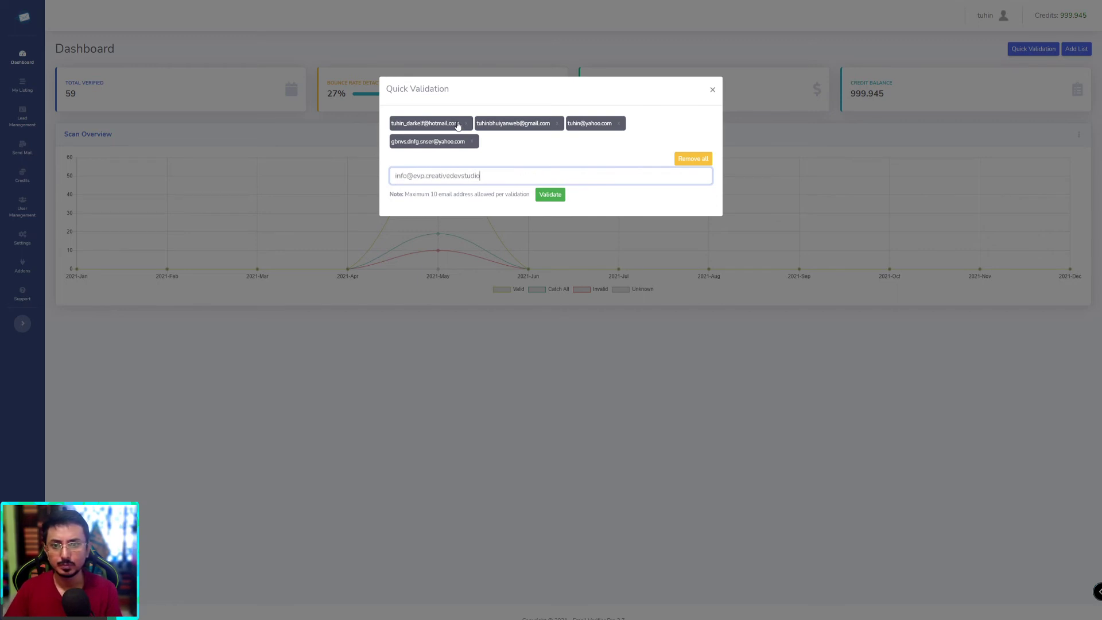
key("Return")
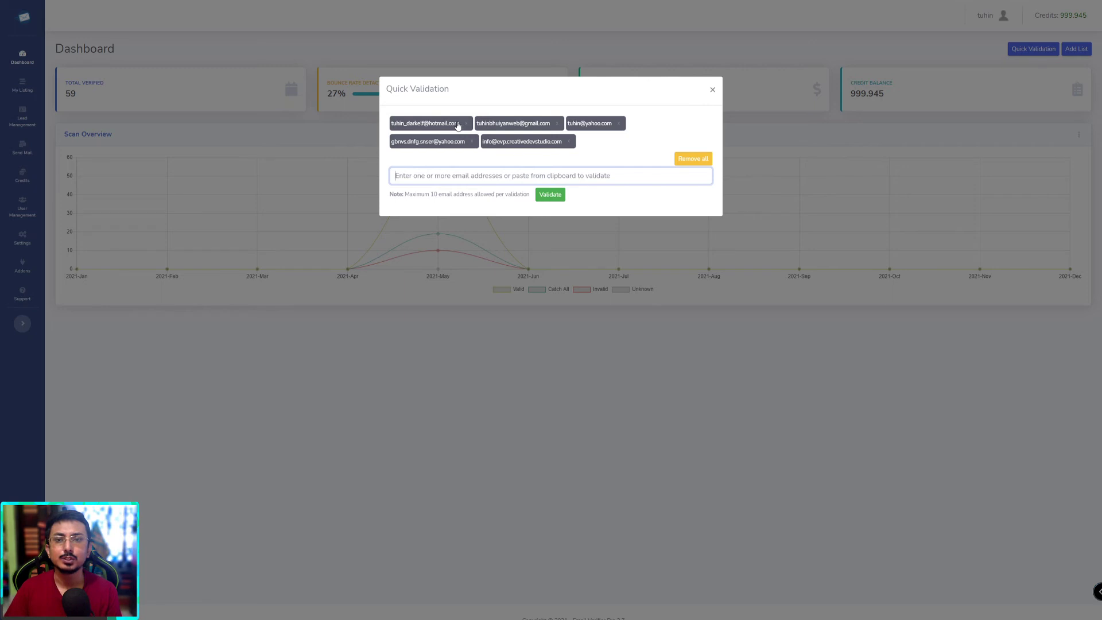
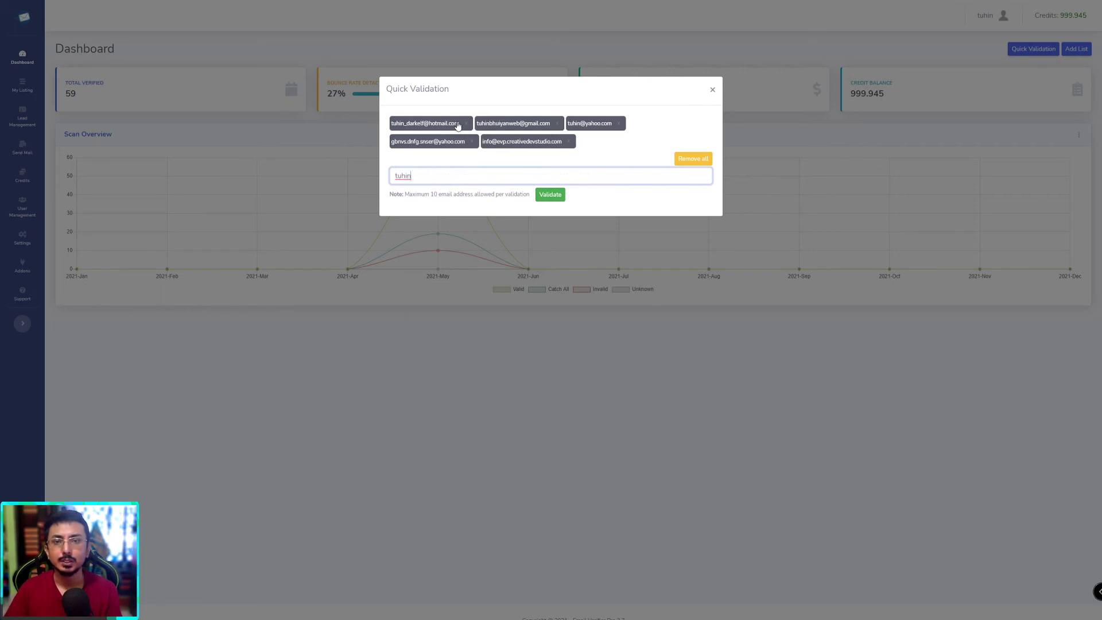
Step: Add a sixth Yahoo address, after clearing a partial entry, and validate all six
key("ctrl+a")
key("BackSpace")
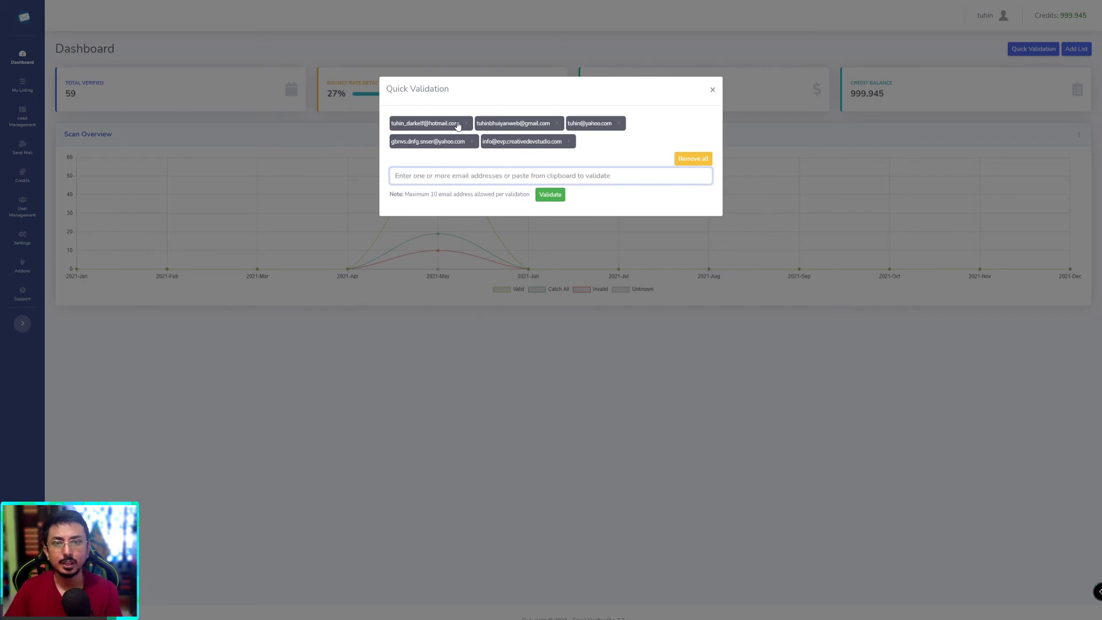
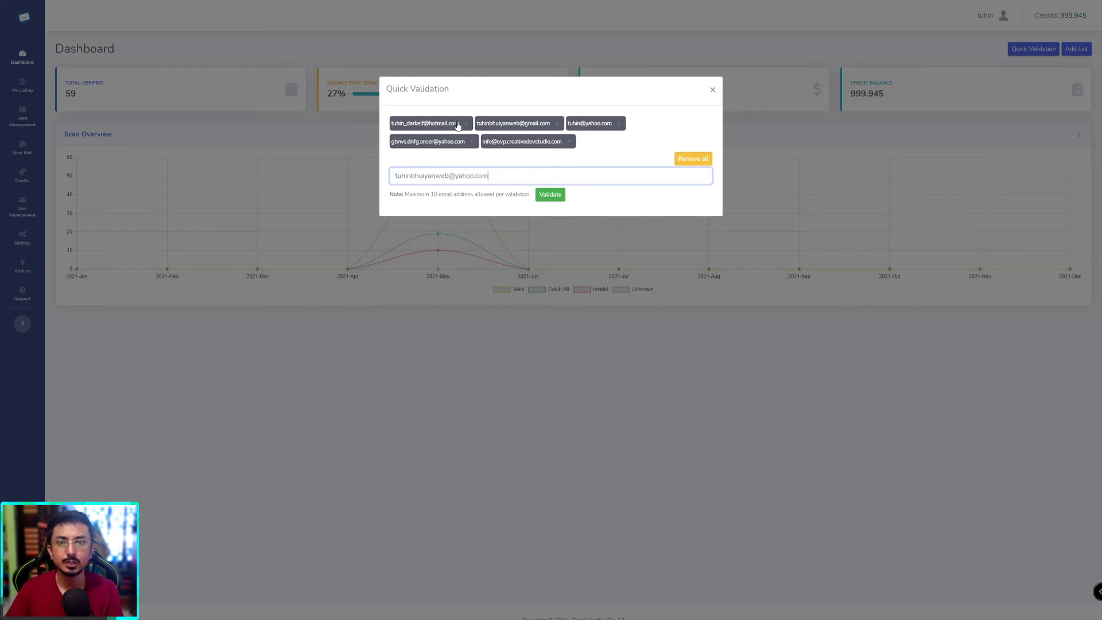
key("Return")
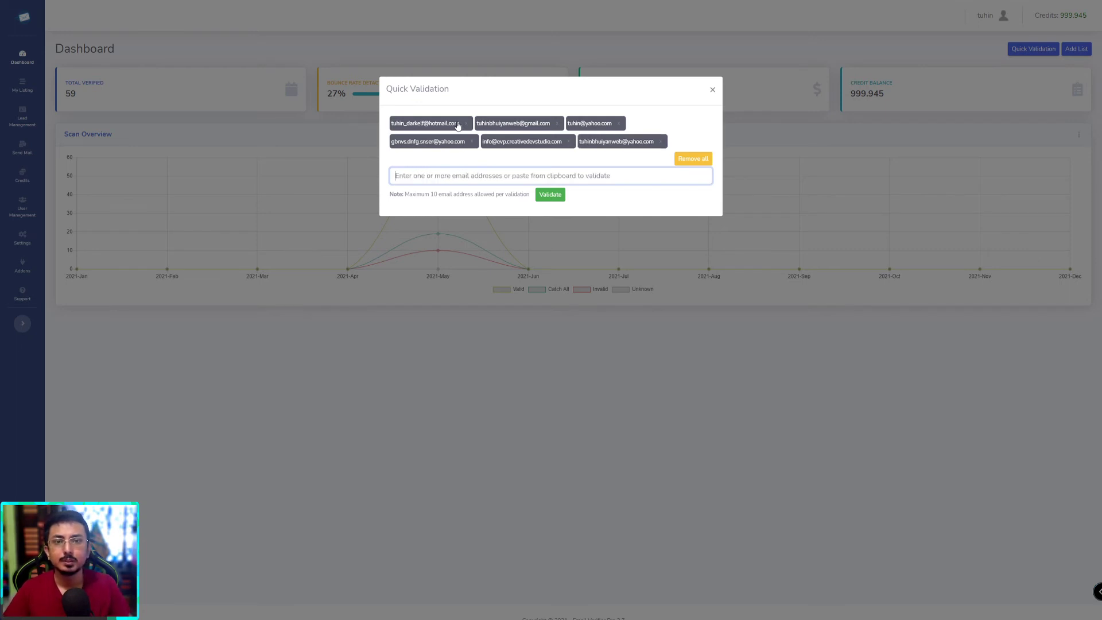
left_click(556, 197)
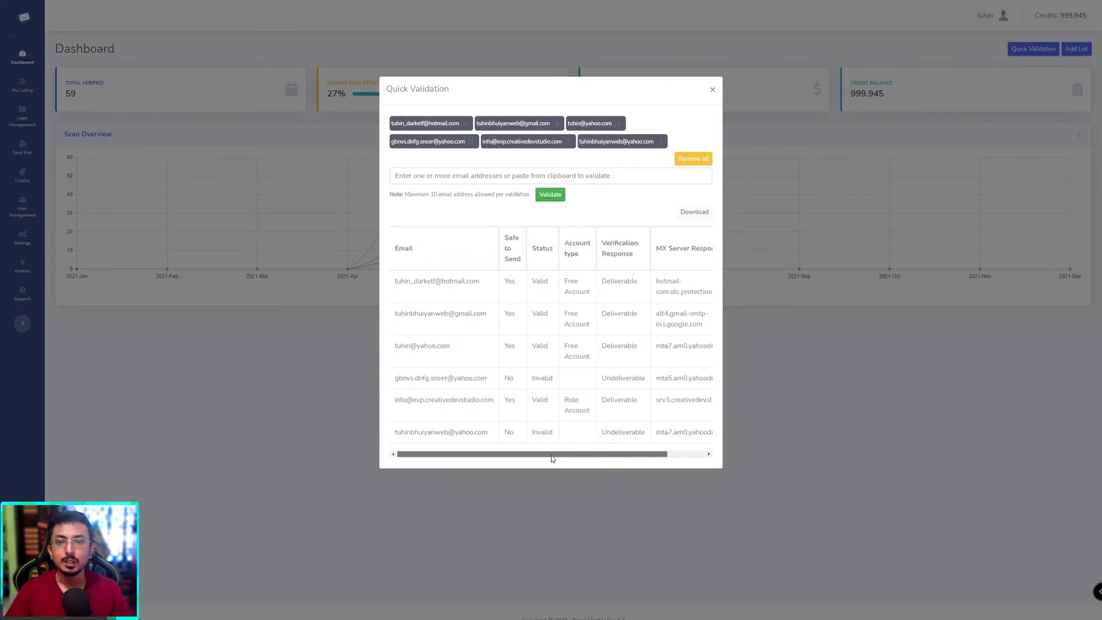
Step: Highlight the first five result rows to compare their addresses and validation statuses
left_click_drag(553, 458, 551, 457)
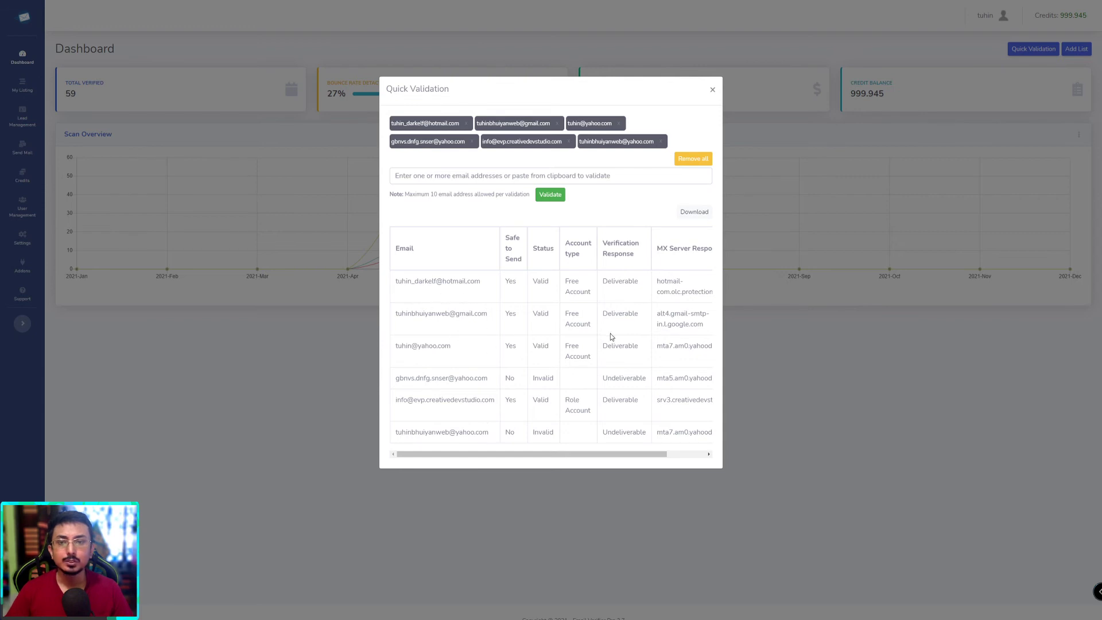
mouse_move(660, 455)
left_mouse_down()
mouse_move(700, 454)
mouse_move(660, 454)
left_mouse_up()
left_click_drag(398, 281, 498, 296)
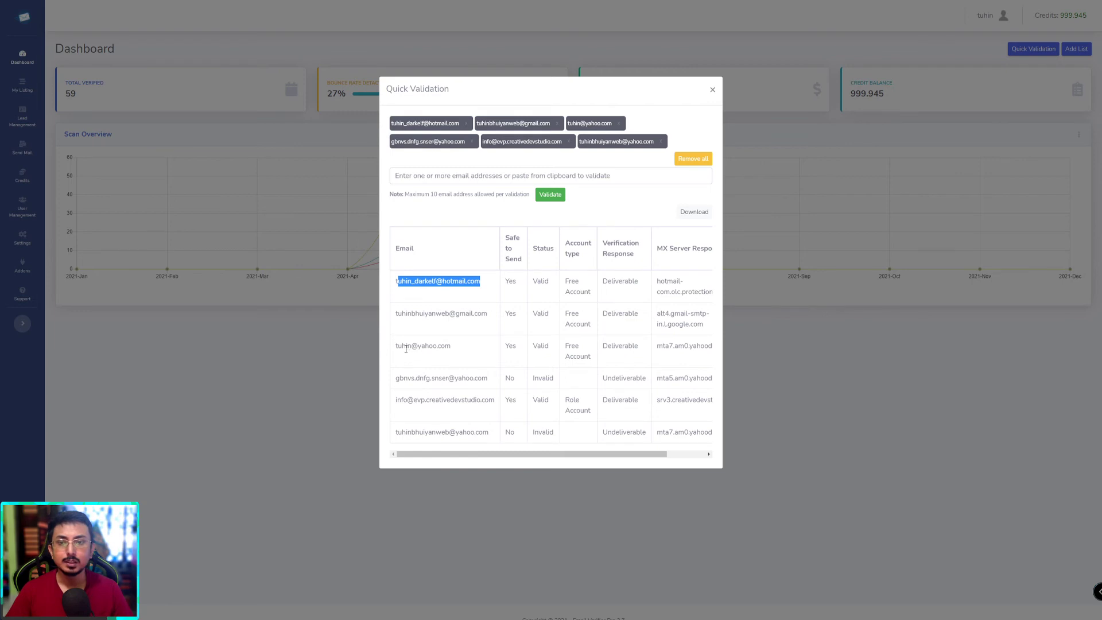
left_click_drag(406, 349, 624, 348)
left_click_drag(401, 383, 556, 382)
left_click_drag(619, 454, 495, 391)
left_click(495, 389)
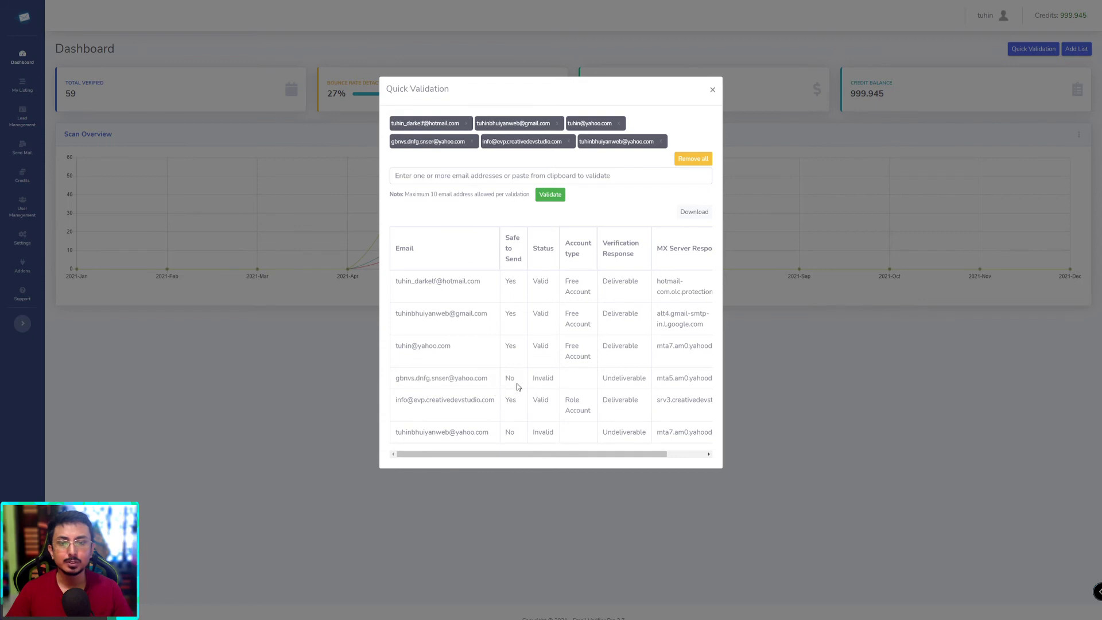
double_click(441, 379)
left_click(411, 391)
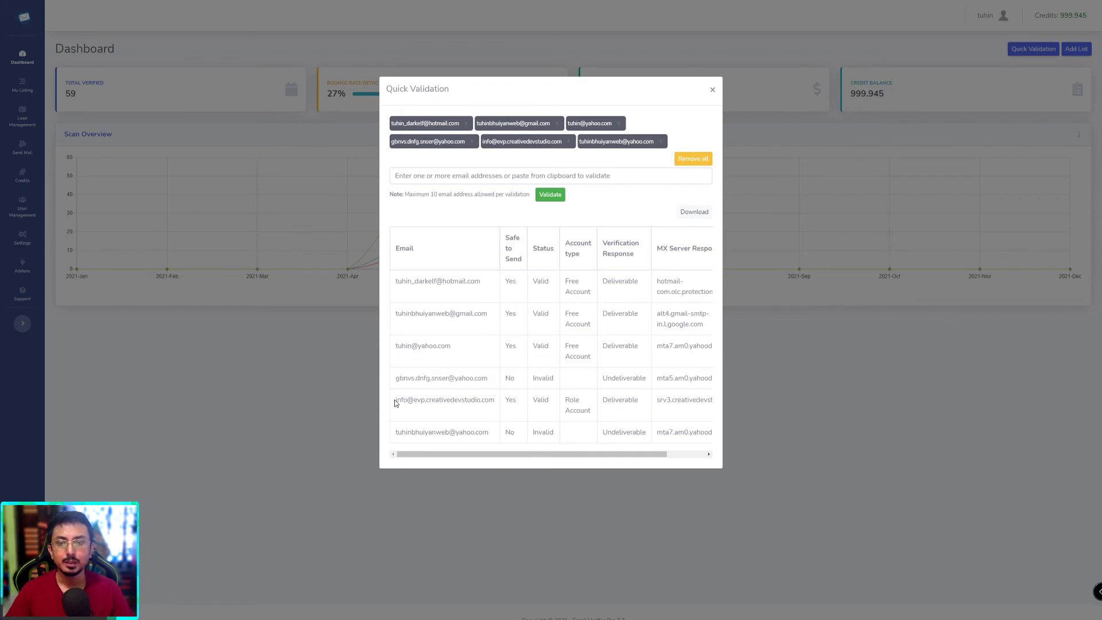
left_click_drag(395, 400, 518, 422)
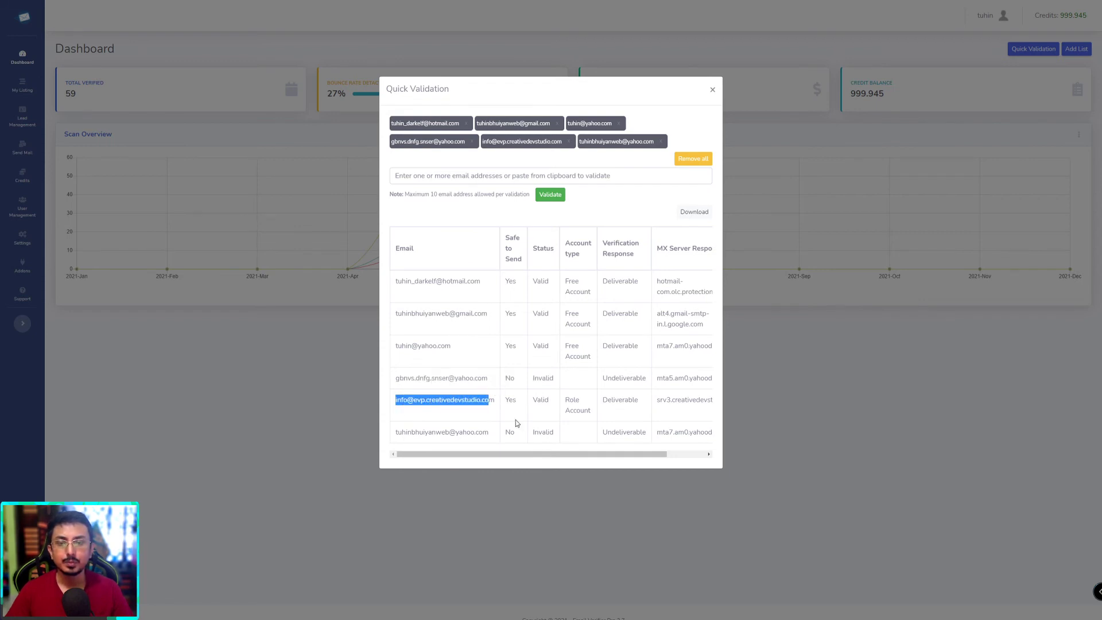
left_click(428, 423)
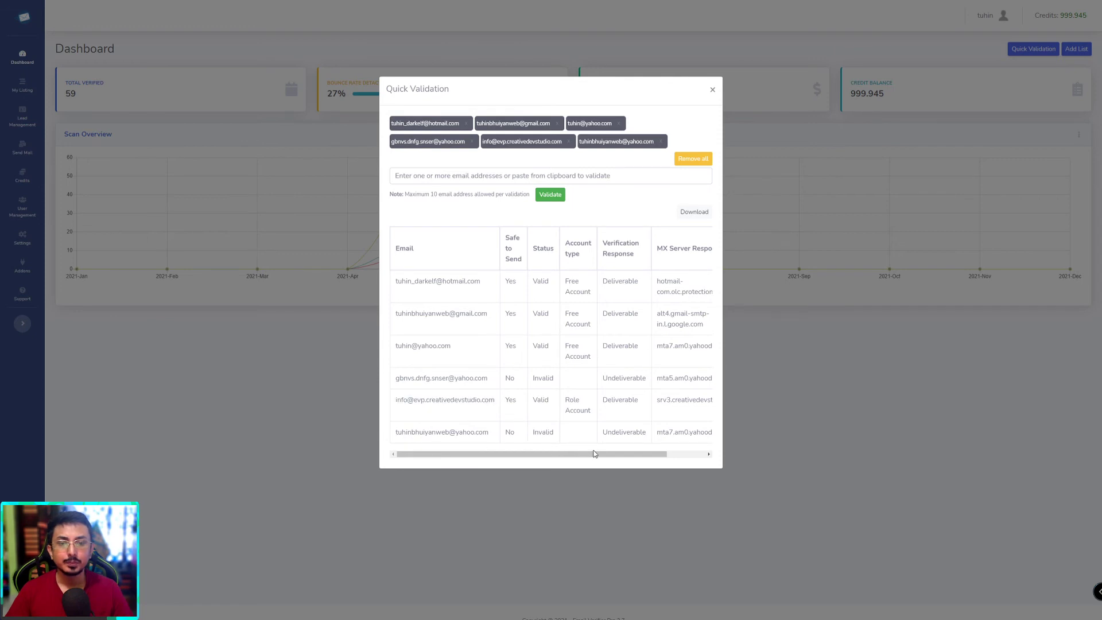
Step: Scroll the results table sideways to compare the last address and the MX responses
mouse_move(637, 456)
left_mouse_down()
mouse_move(689, 456)
mouse_move(642, 457)
left_mouse_up()
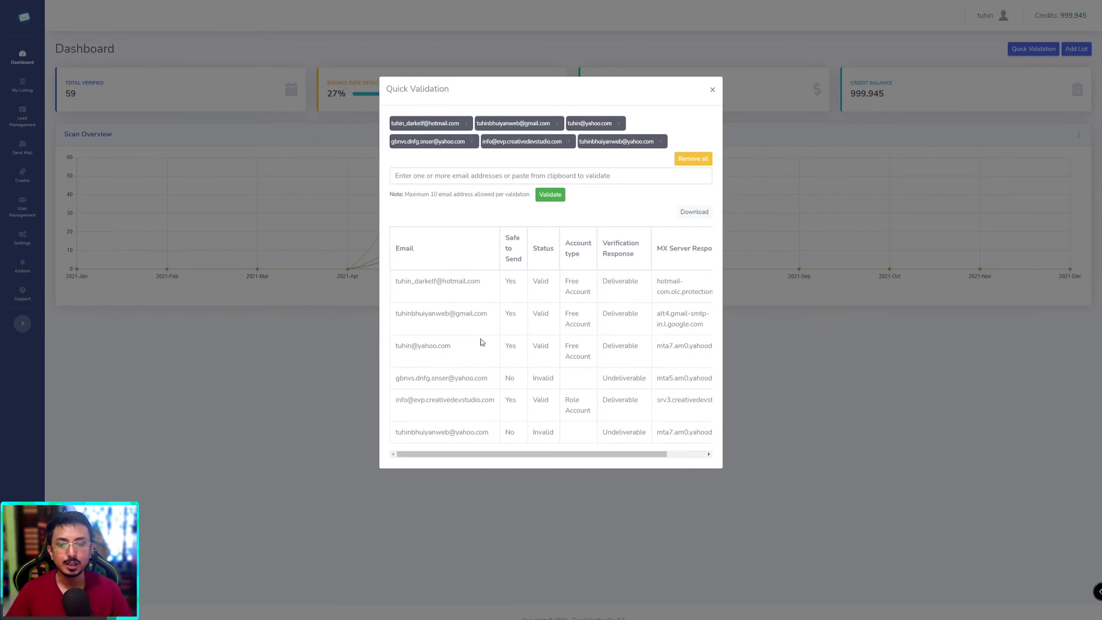
left_click_drag(659, 454, 698, 454)
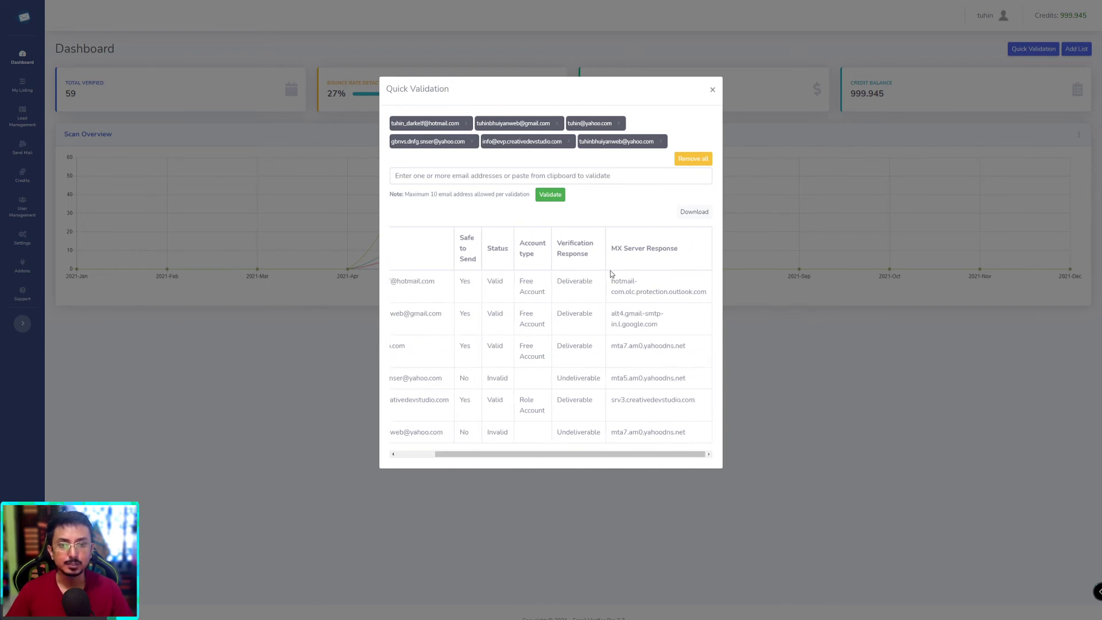
left_click_drag(611, 274, 648, 437)
left_click(648, 437)
scroll(648, 454, "left", 2)
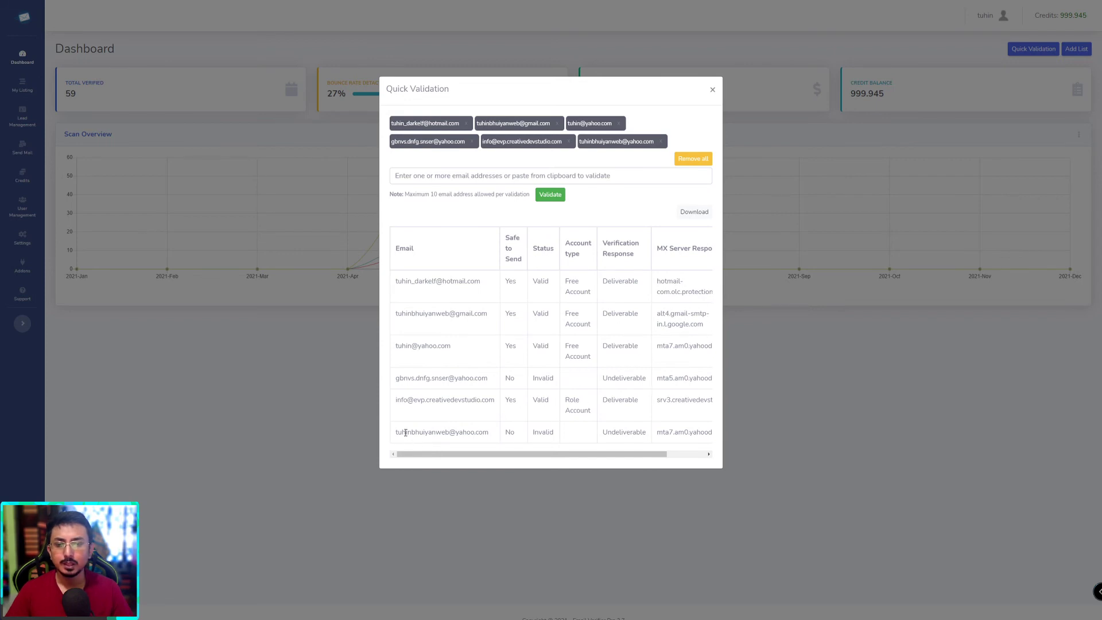
left_click_drag(406, 433, 467, 434)
left_click(550, 449)
scroll(600, 459, "right", 2)
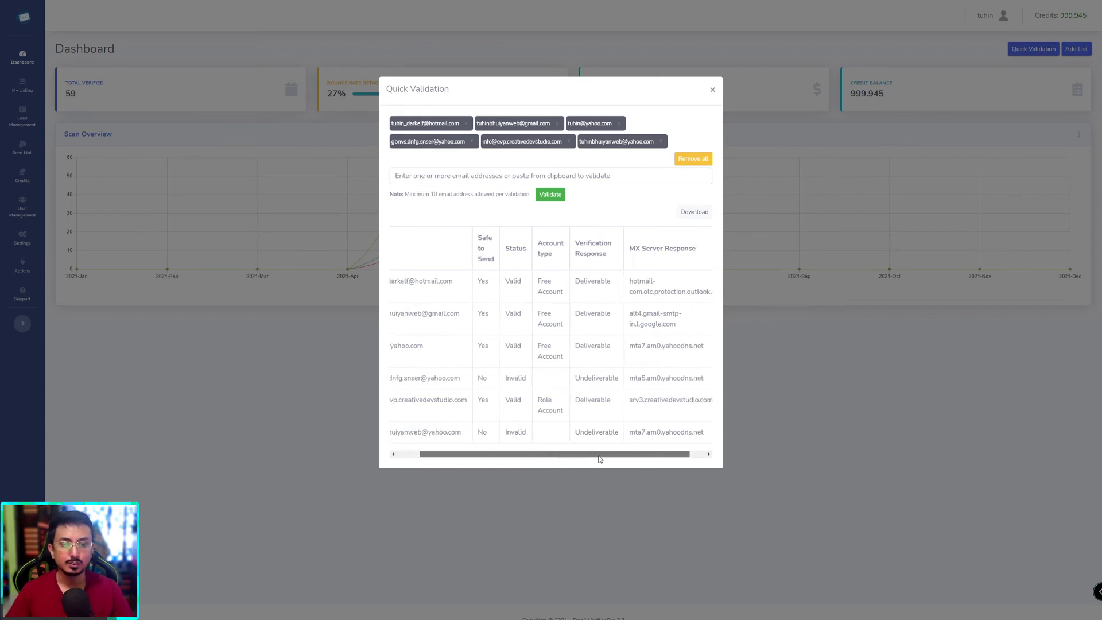
scroll(600, 459, "right", 1)
left_click_drag(612, 432, 679, 444)
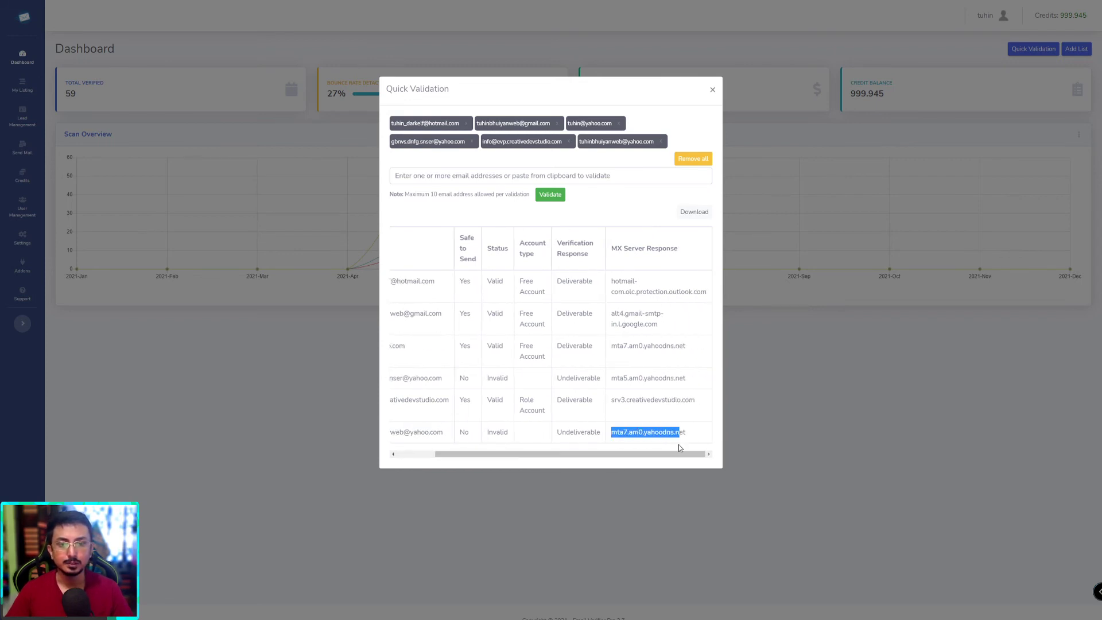
scroll(574, 454, "left", 2)
left_click(459, 433)
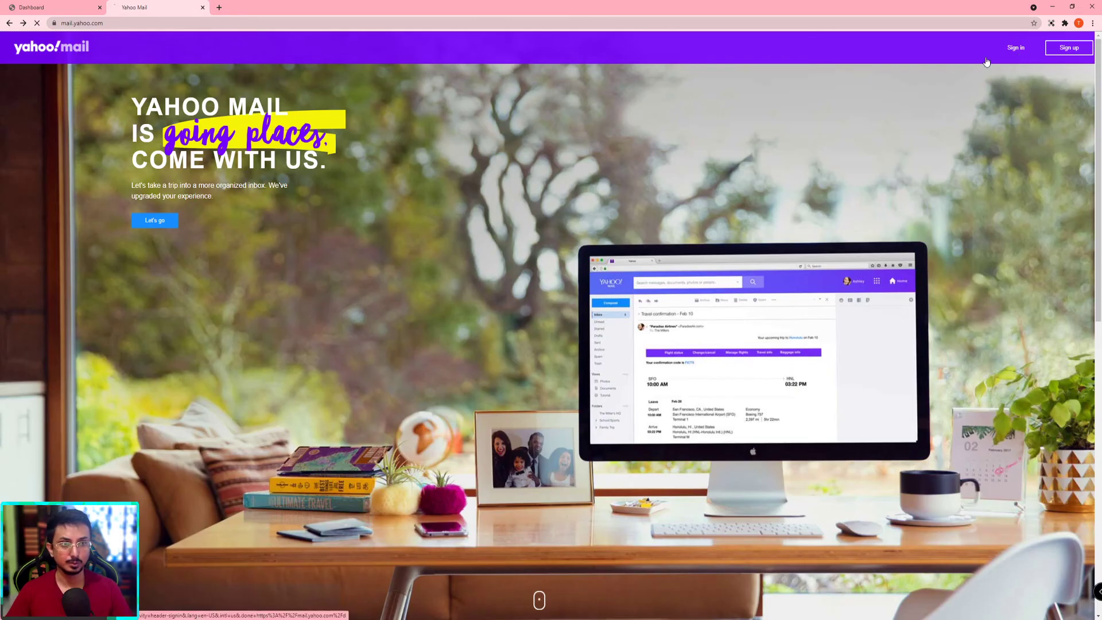
Step: Sign in to Yahoo Mail with the Valid Yahoo address, pass reCAPTCHA, and reach the password step
left_click(1016, 49)
key("Down")
key("Down")
key("Return")
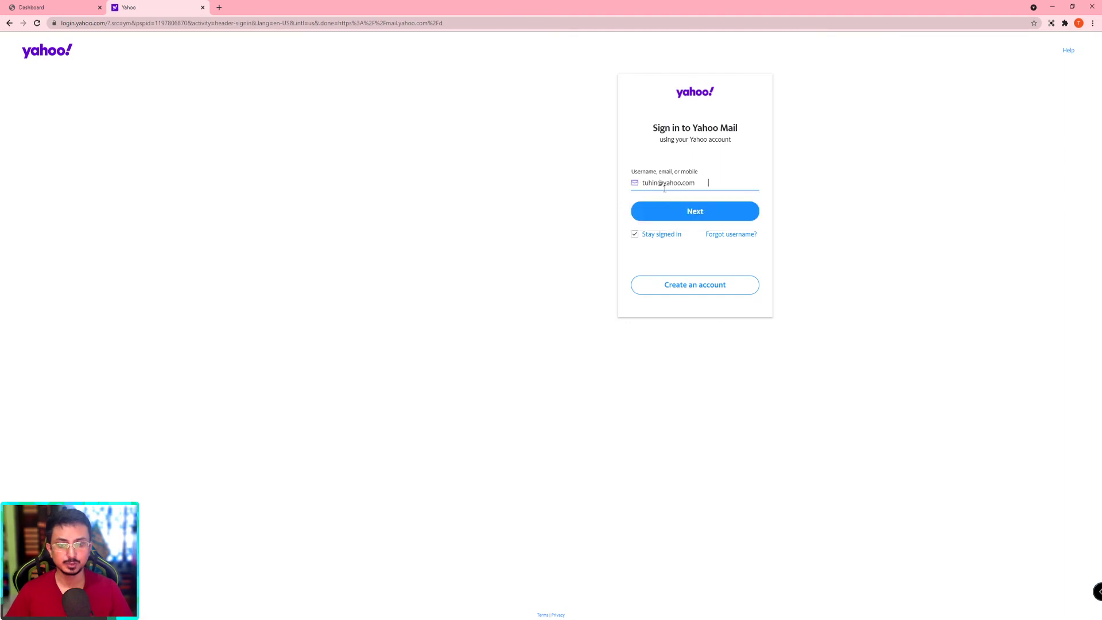
left_click(690, 212)
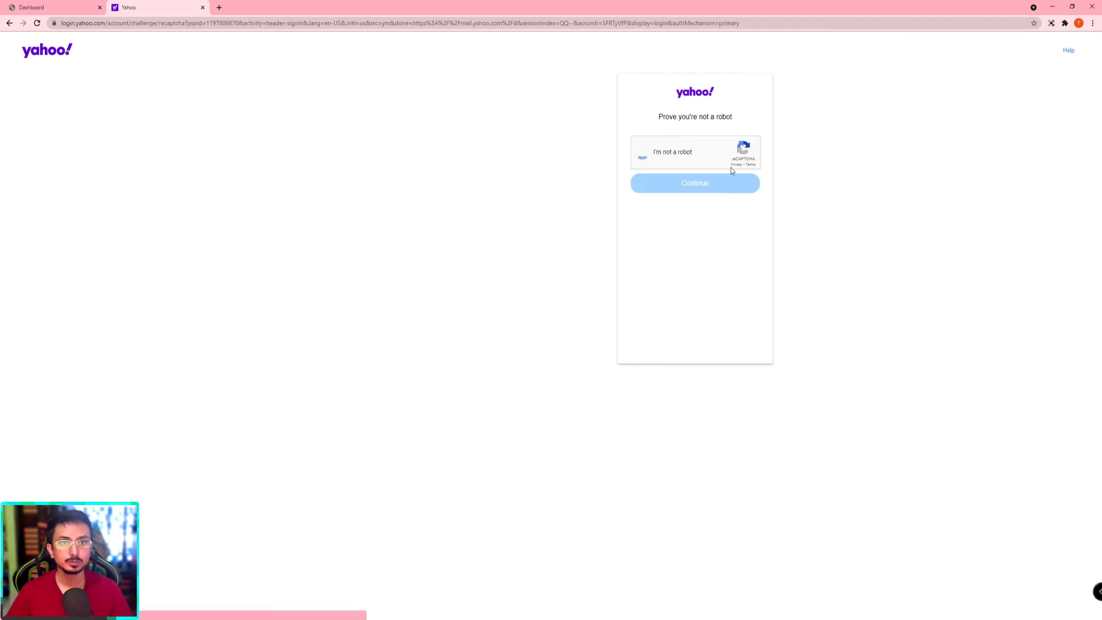
left_click(710, 187)
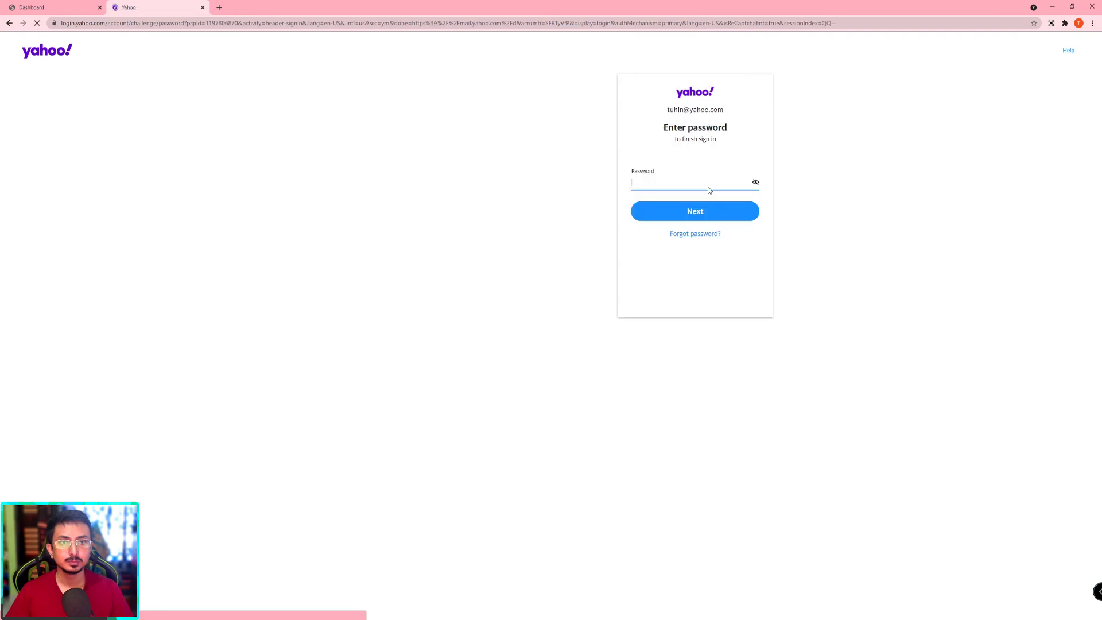
Step: Copy the last row's Invalid Yahoo address from the results and return to Yahoo
left_click(81, 8)
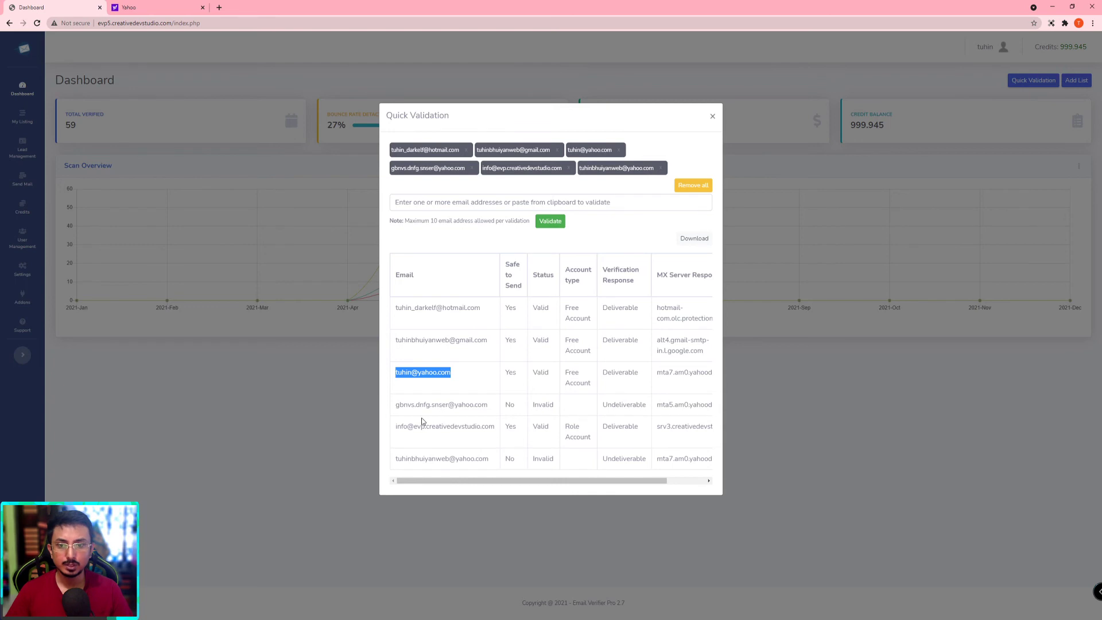
left_click_drag(395, 459, 491, 460)
key("ctrl+c")
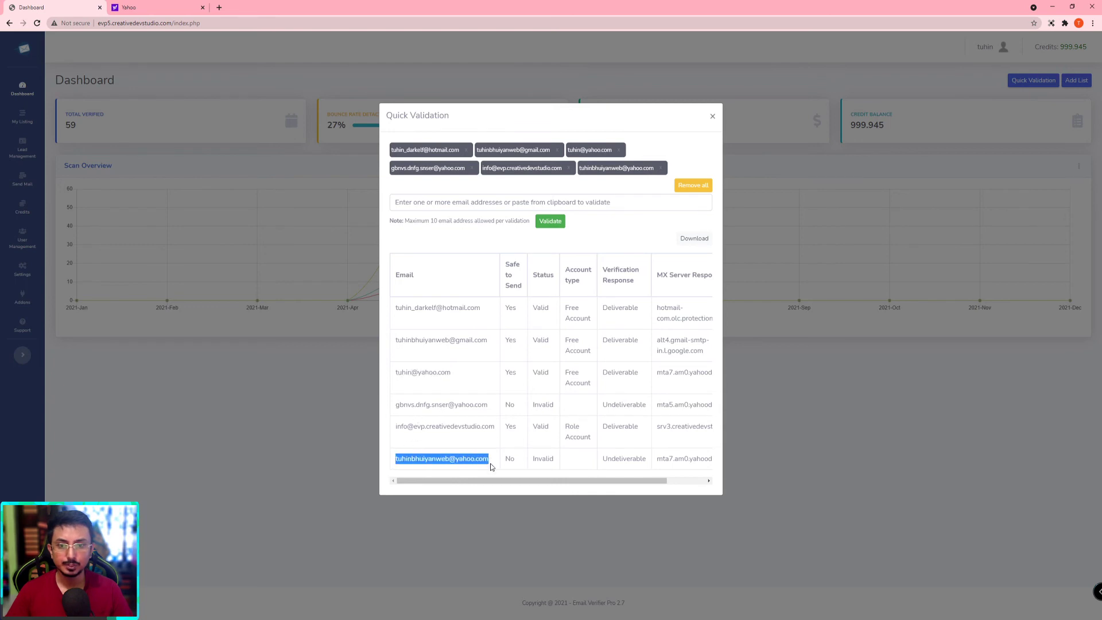
key("ctrl+Tab")
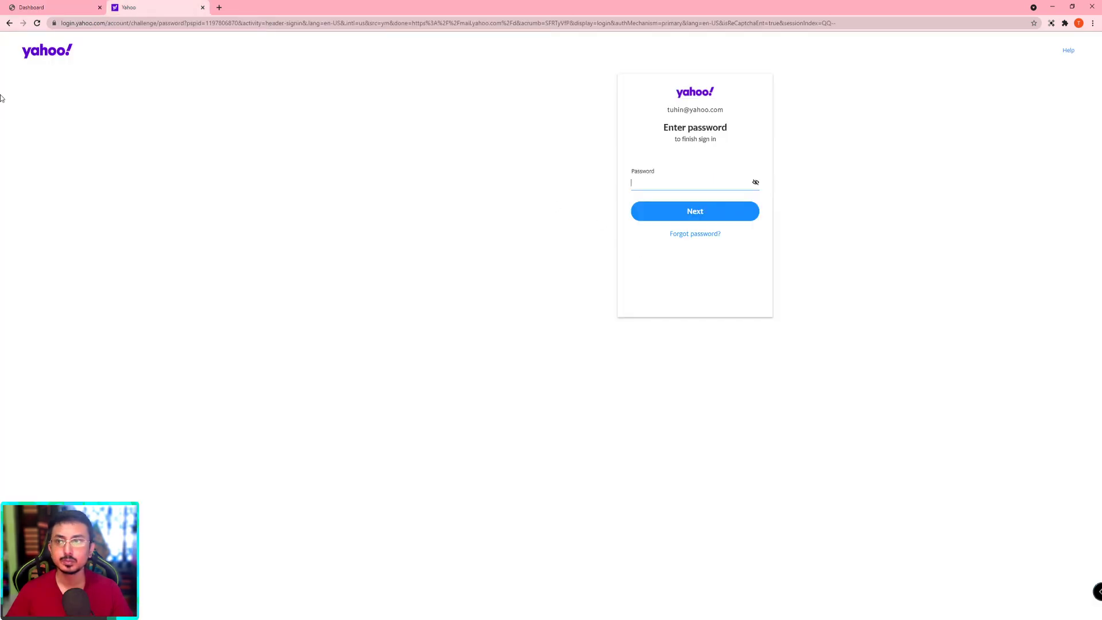
Step: Submit the Invalid Yahoo address at the username step and get "Sorry, we don't recognize this email."
left_click(10, 23)
left_click(10, 23)
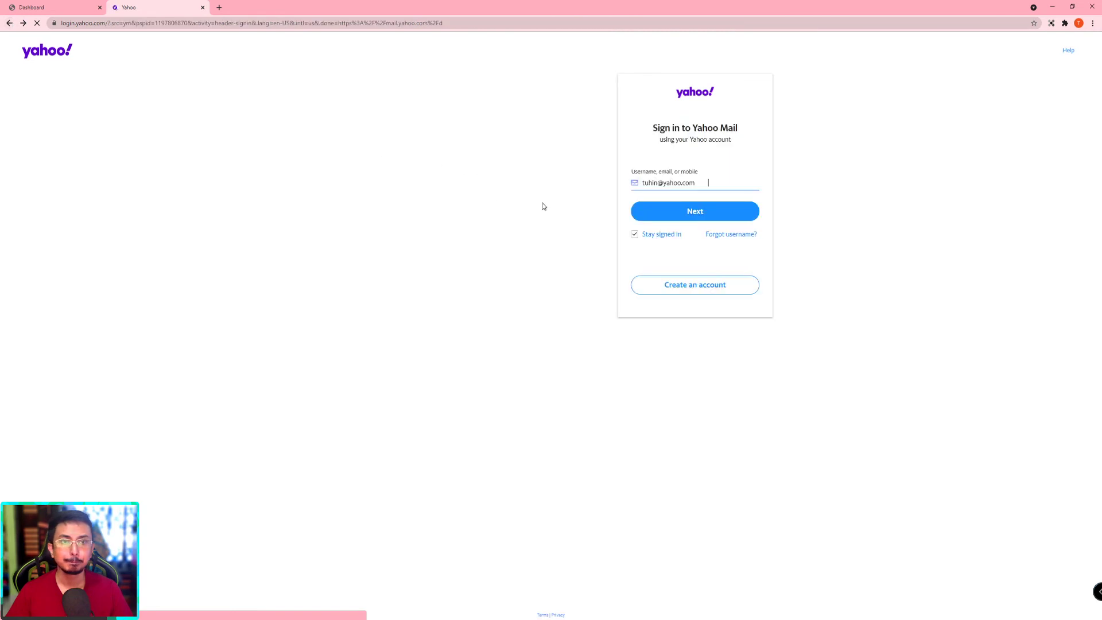
triple_click(655, 188)
key("ctrl+v")
left_click(675, 213)
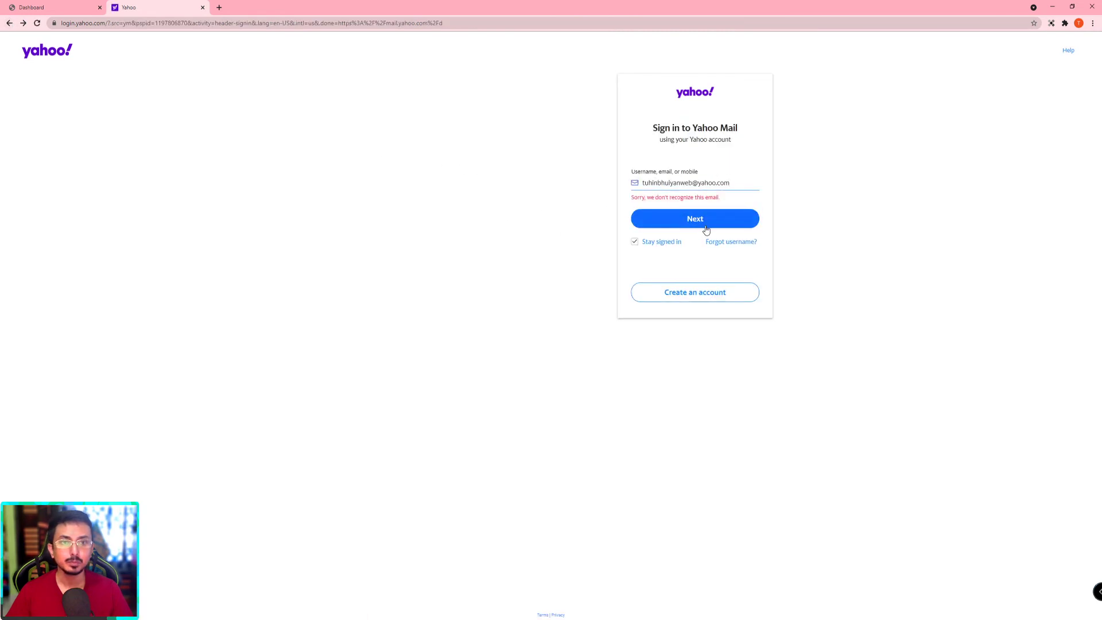
left_click_drag(629, 203, 738, 203)
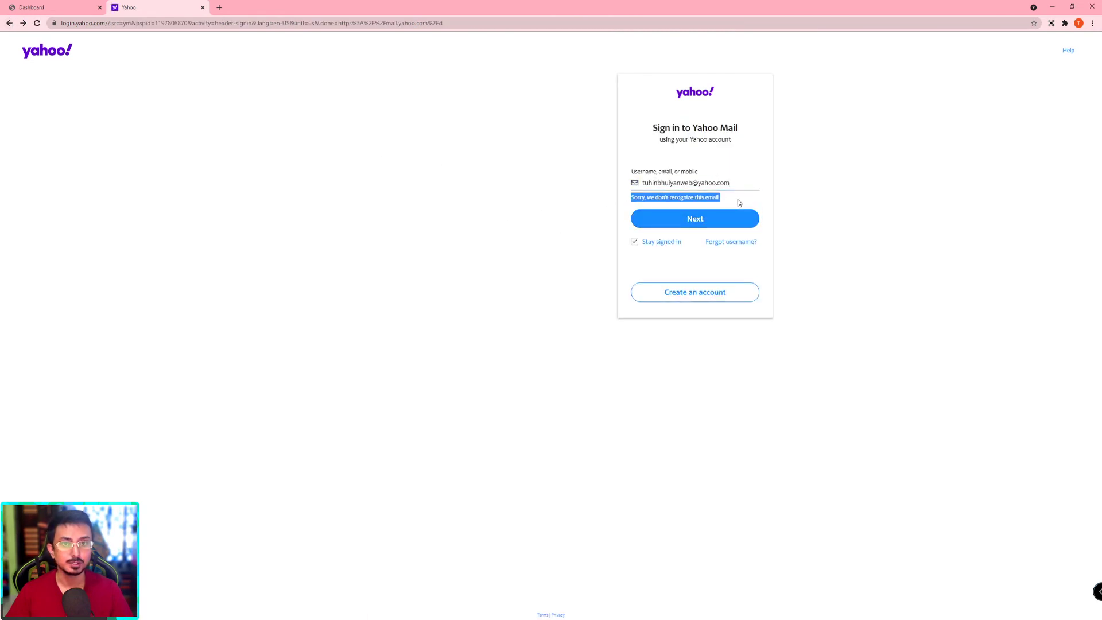
left_click(739, 200)
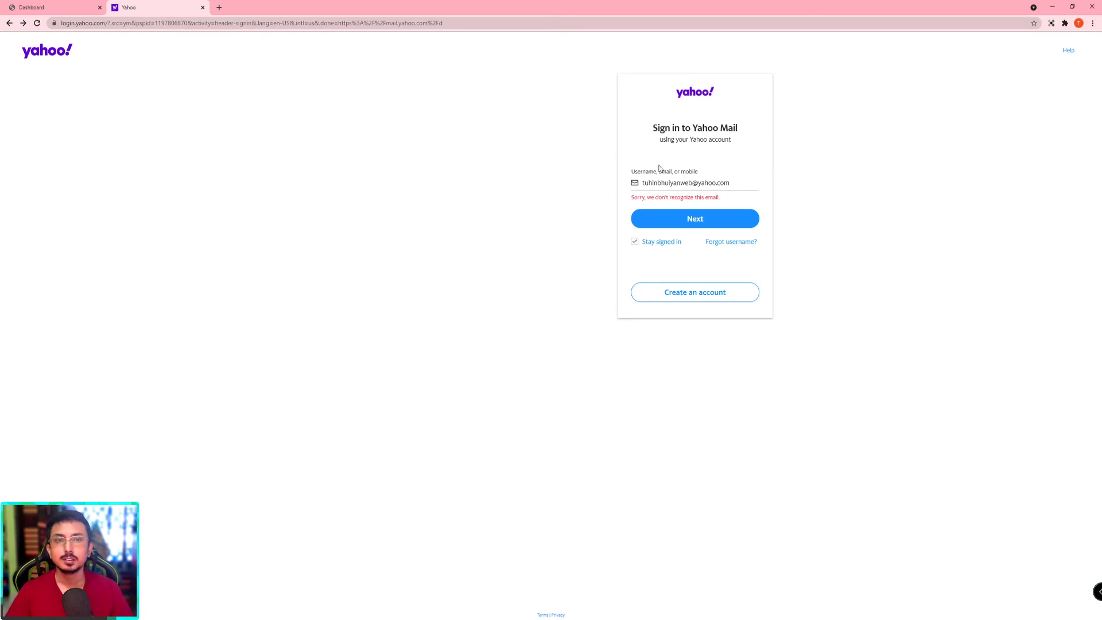
left_click(402, 25)
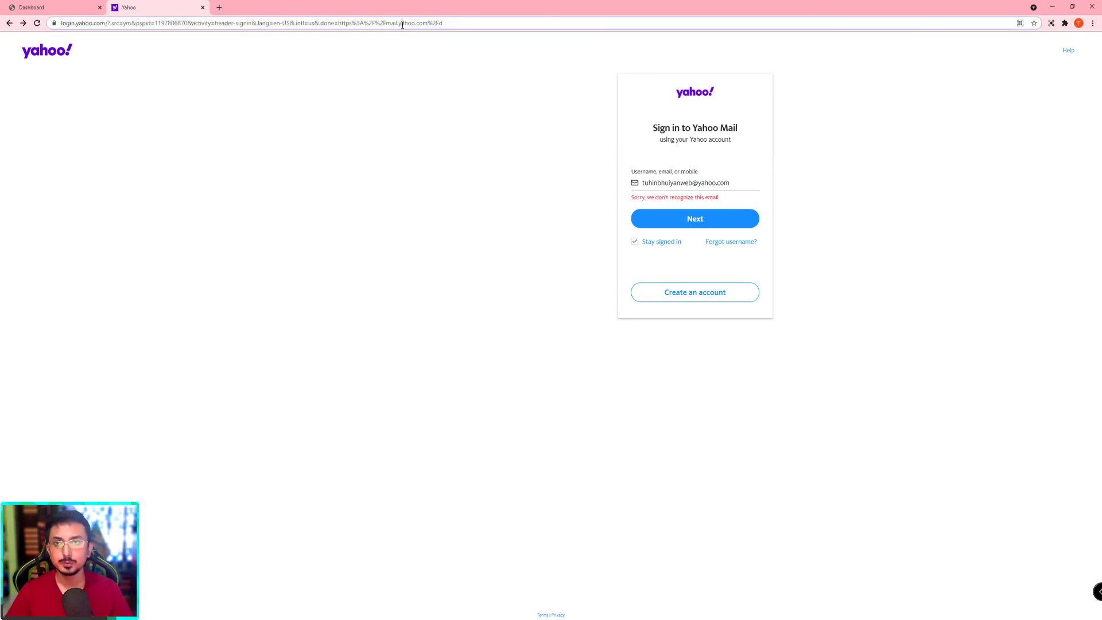
Step: Load the Outlook Microsoft sign-in page from 'hotmail' and copy the first-row Hotmail address from the results
type("hotmail")
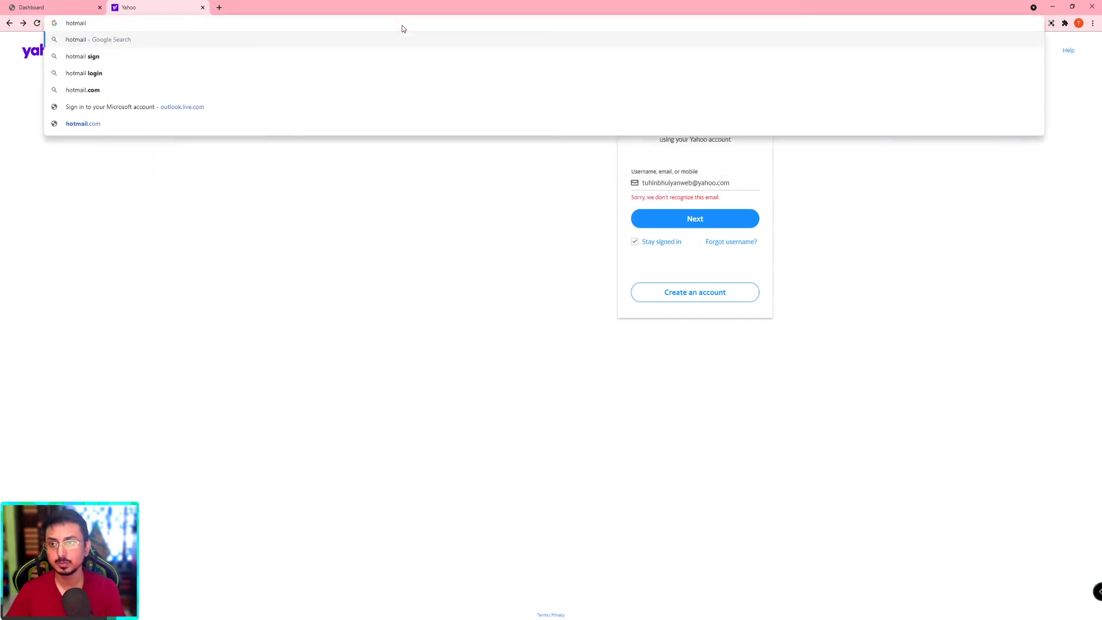
key("Return")
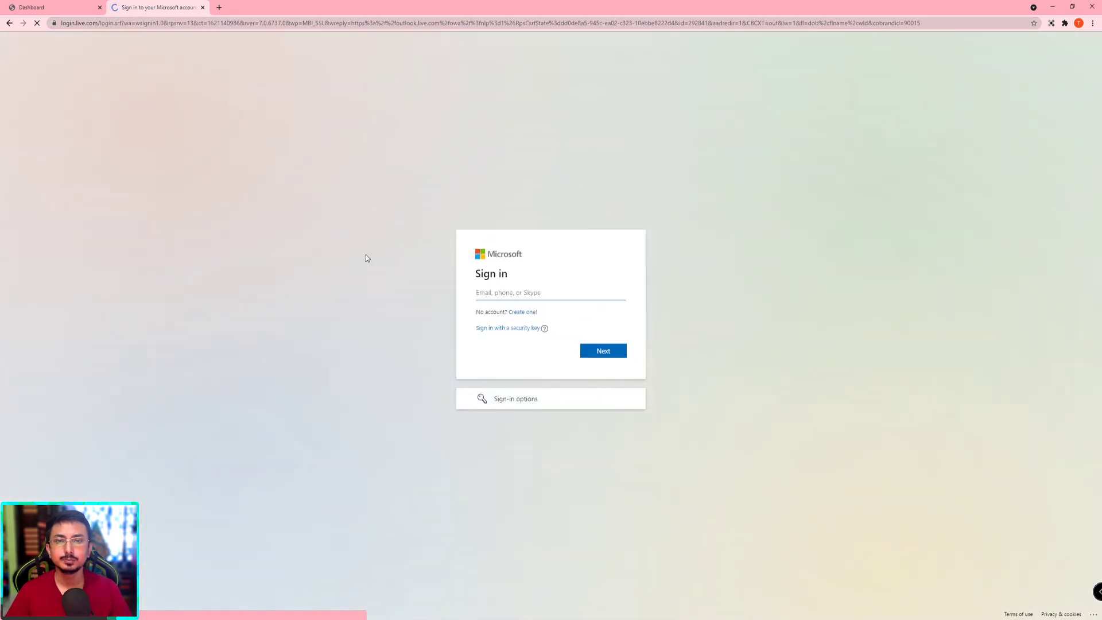
key("ctrl+Tab")
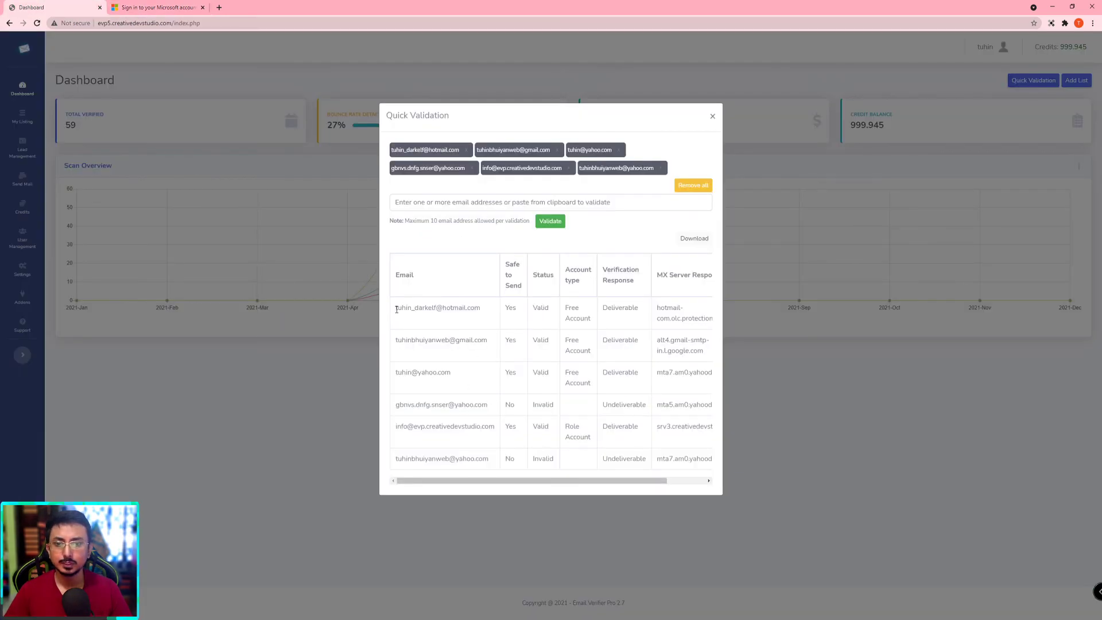
left_click_drag(396, 309, 497, 312)
key("ctrl+c")
key("ctrl+Tab")
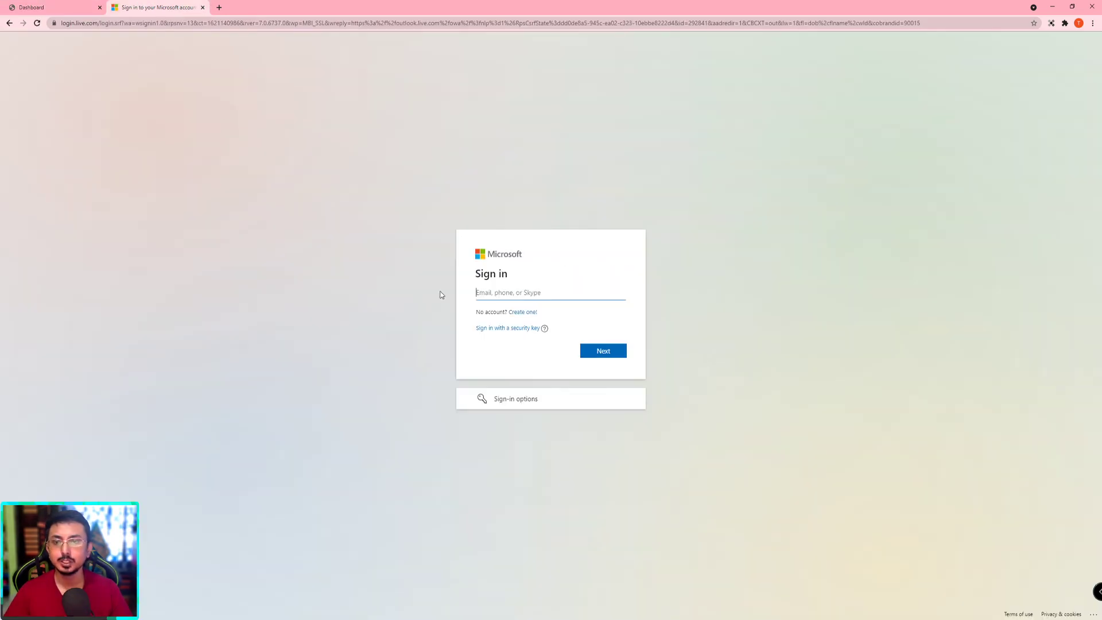
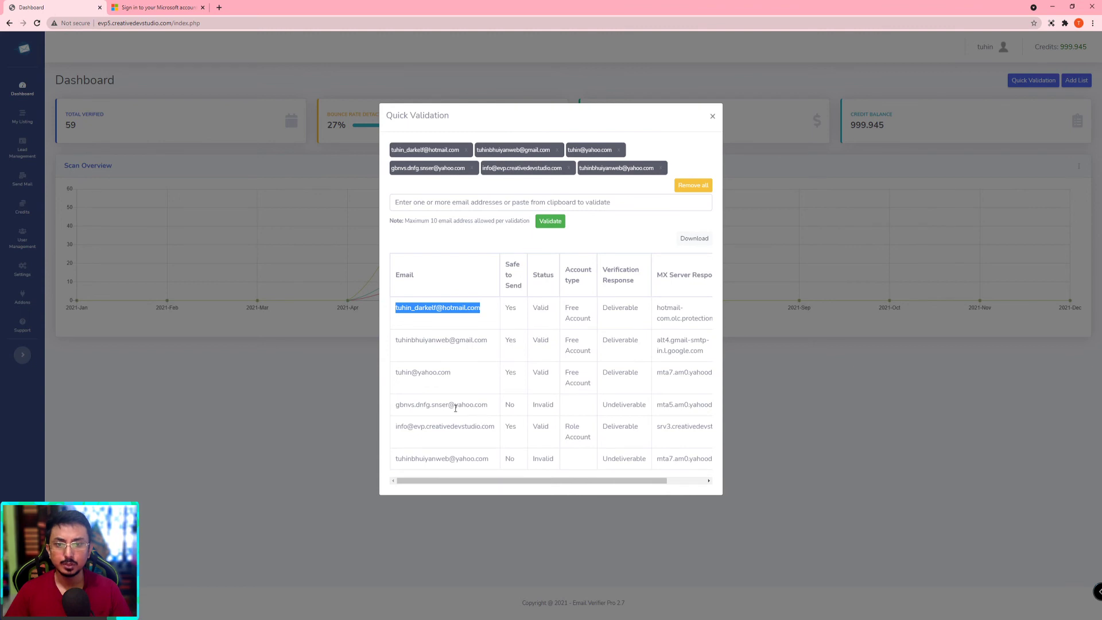
Step: Validate a made-up gmail address, which returns Invalid and Undeliverable, then paste it back into the entry field
left_click(465, 205)
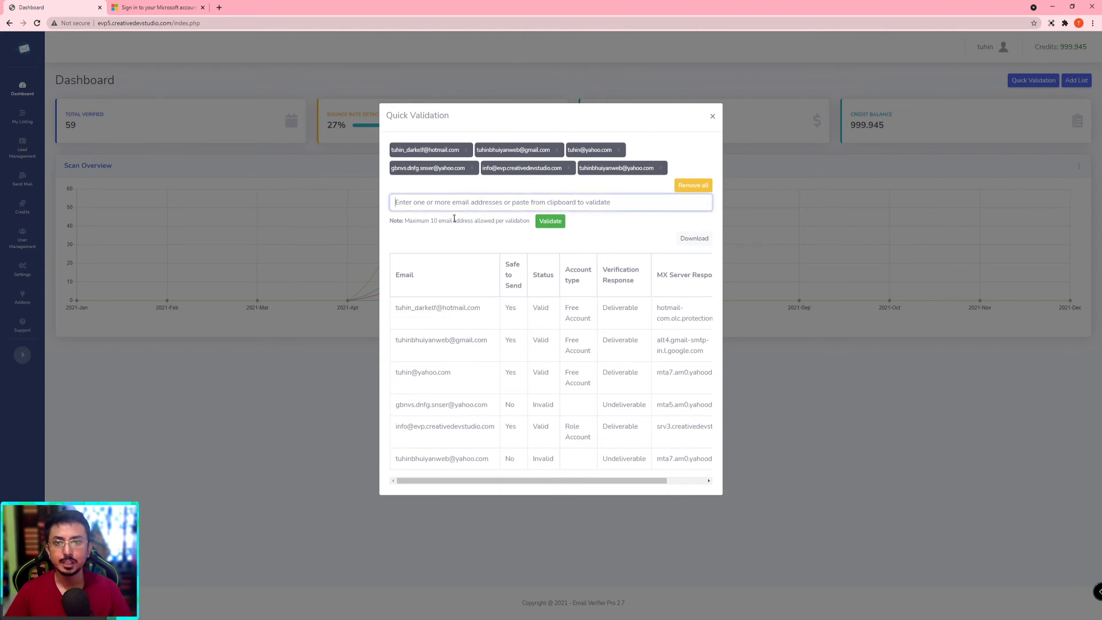
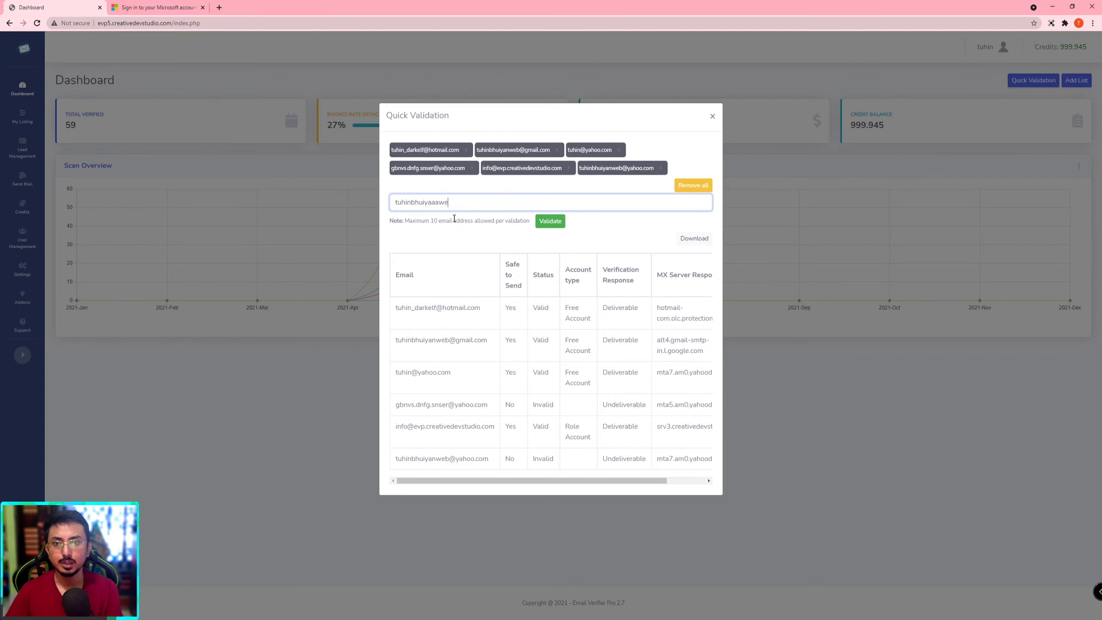
key("ctrl+a")
key("ctrl+c")
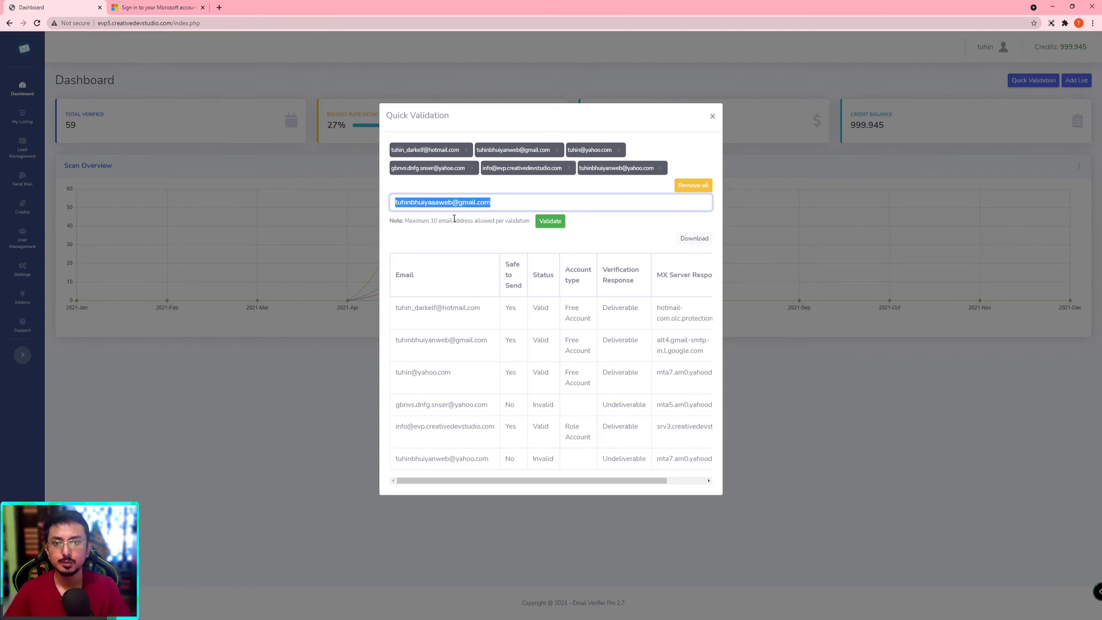
left_click(550, 222)
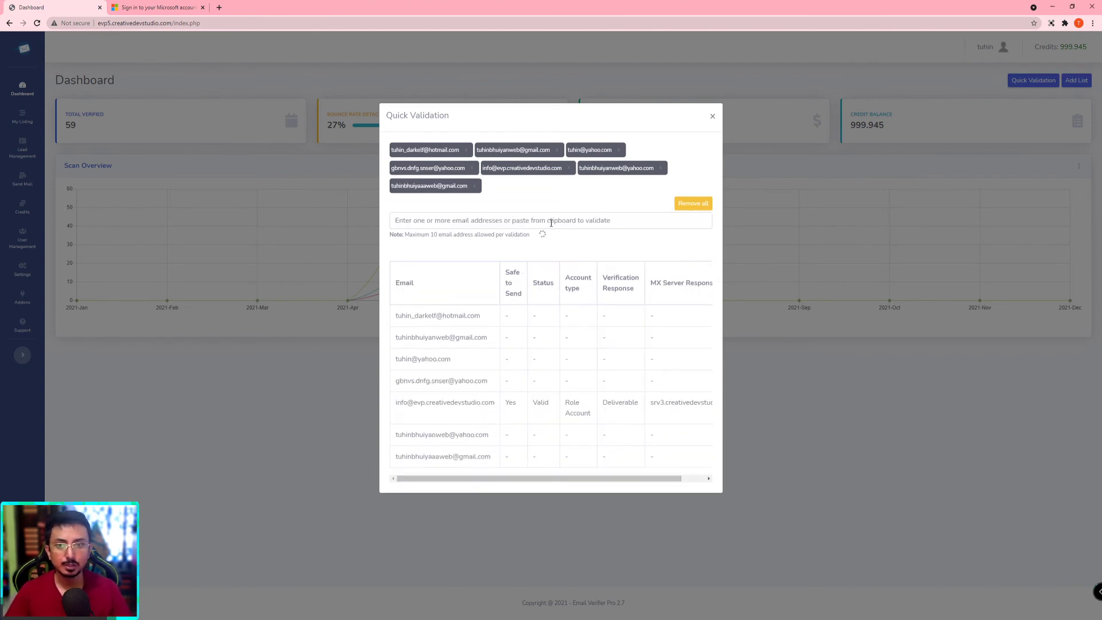
left_click(487, 224)
key("ctrl+v")
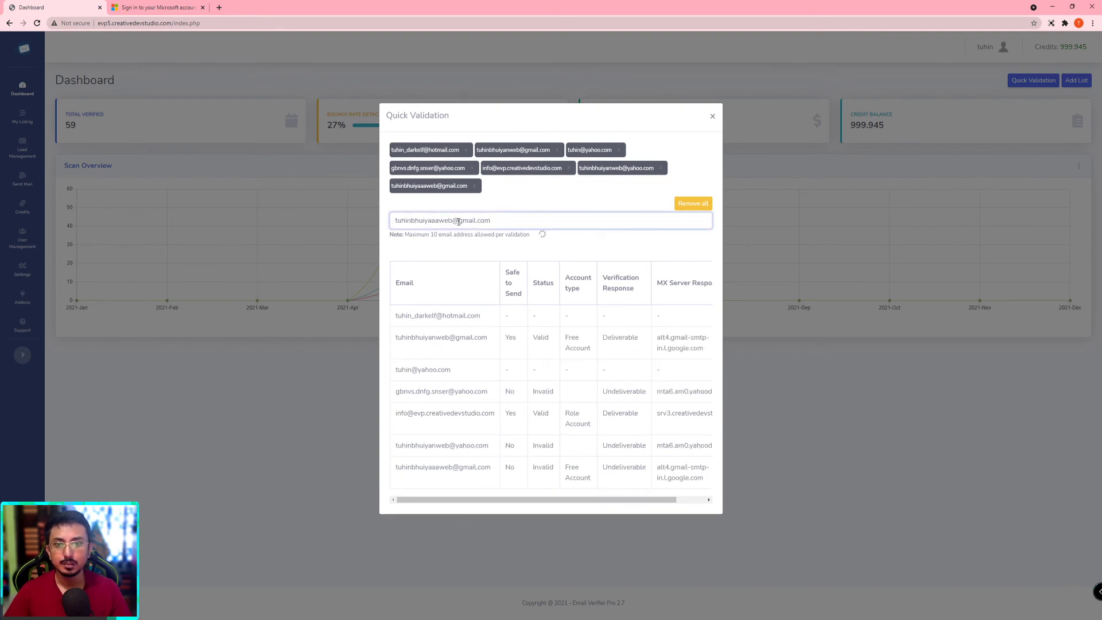
Step: Change the domain to hotmail.com, validate it as Invalid and Undeliverable, and select it in the last row
left_click_drag(457, 220, 561, 220)
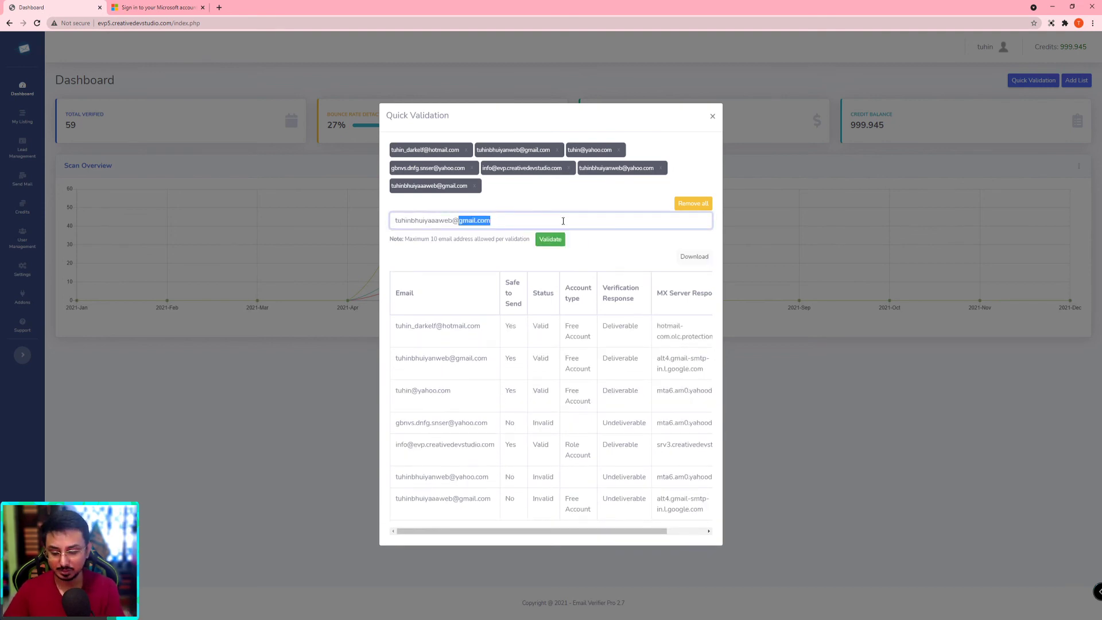
type("hotmai")
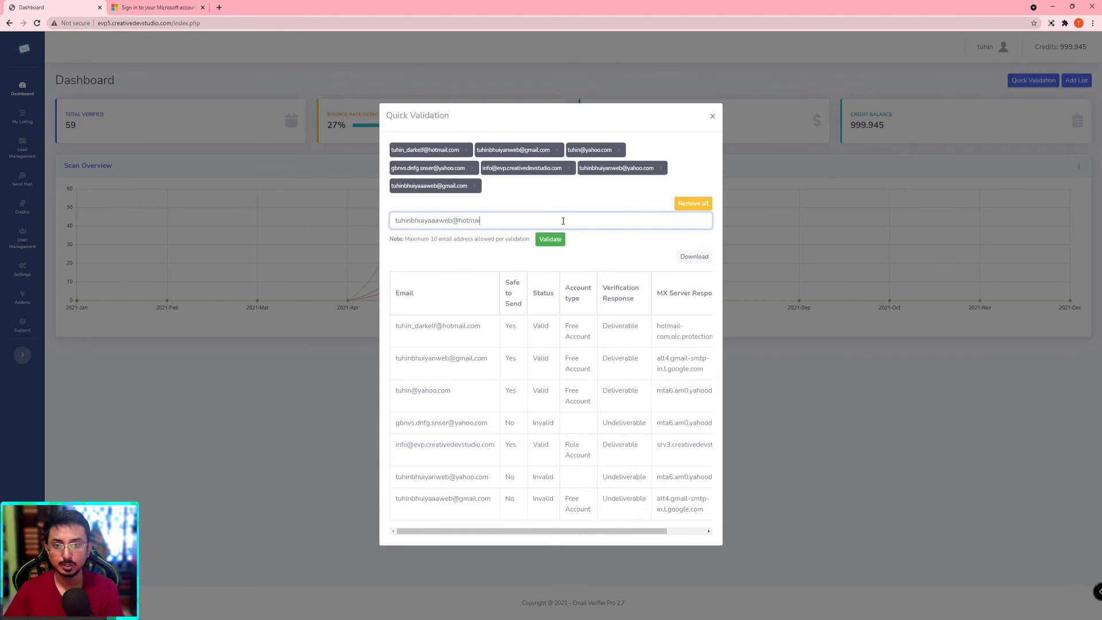
type("l.com")
key("ctrl+a")
left_click(554, 241)
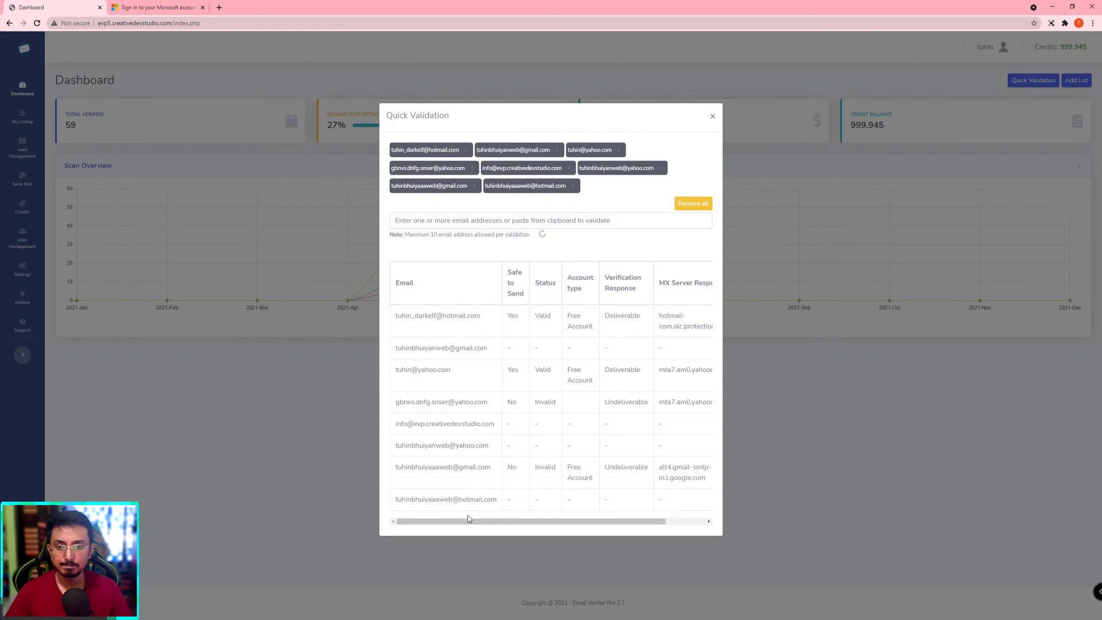
left_click_drag(397, 530, 493, 530)
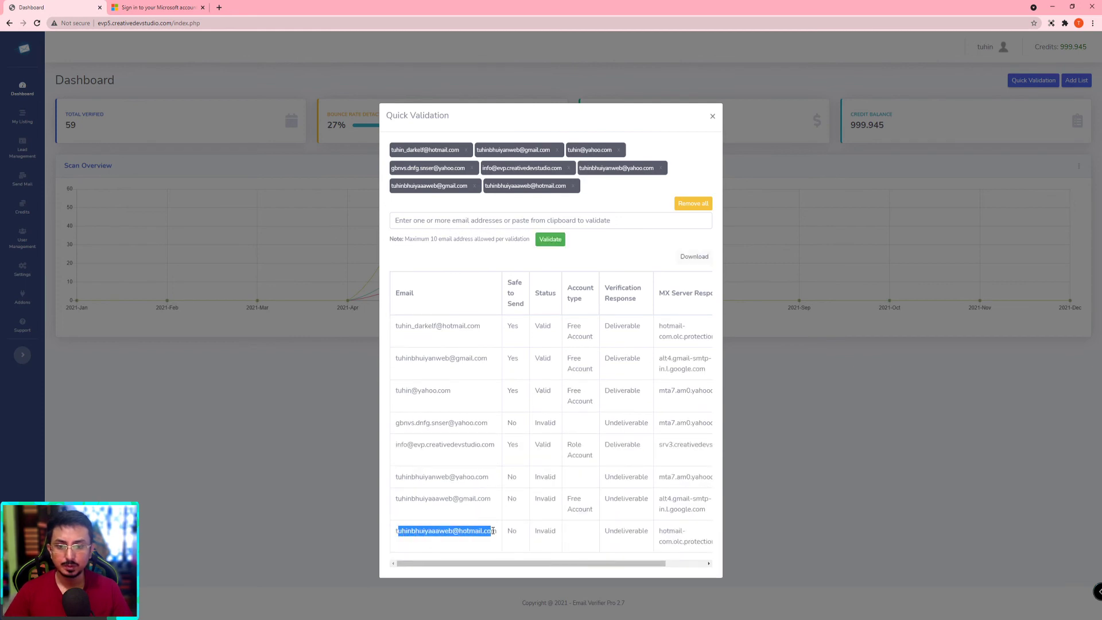
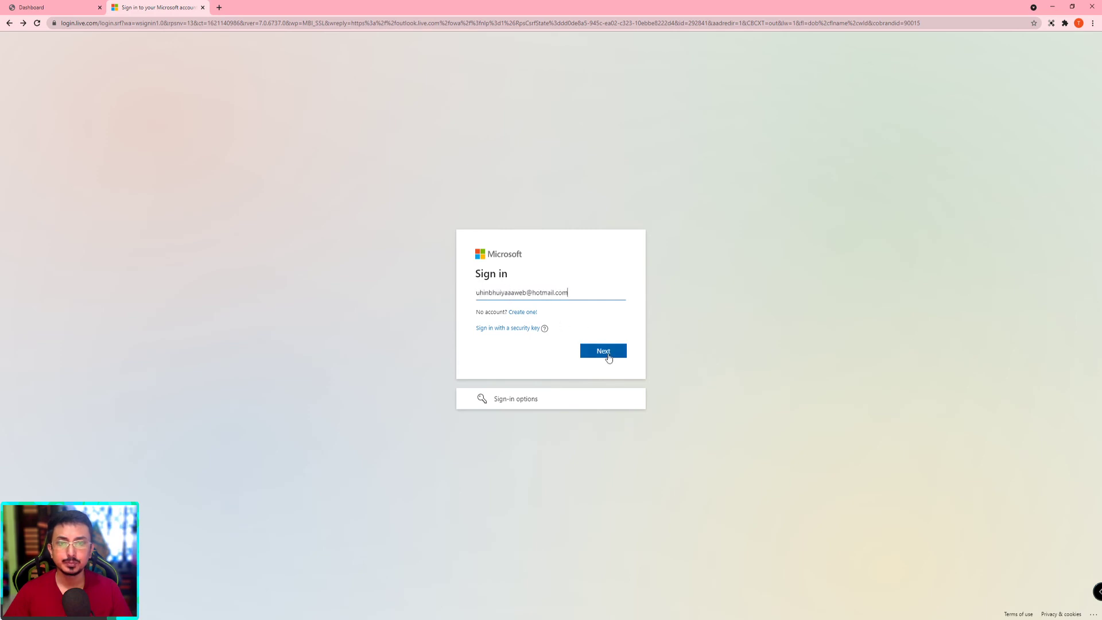
Step: Submit the hotmail address on Microsoft sign-in and highlight the 'That Microsoft account doesn't exist' error
left_click(602, 351)
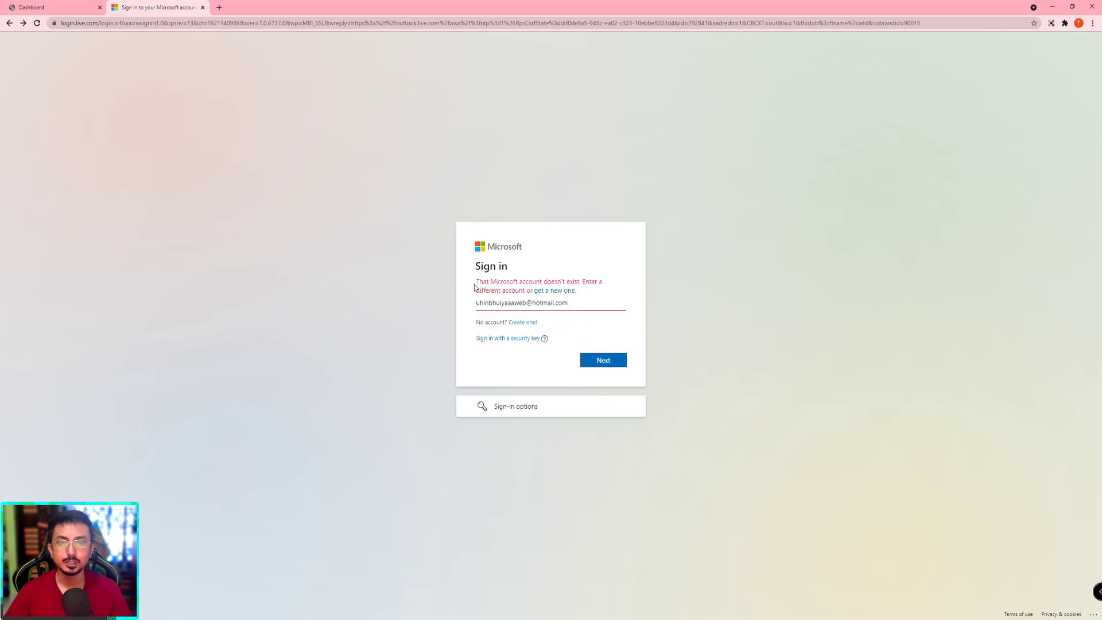
left_click_drag(475, 287, 624, 286)
left_click(629, 288)
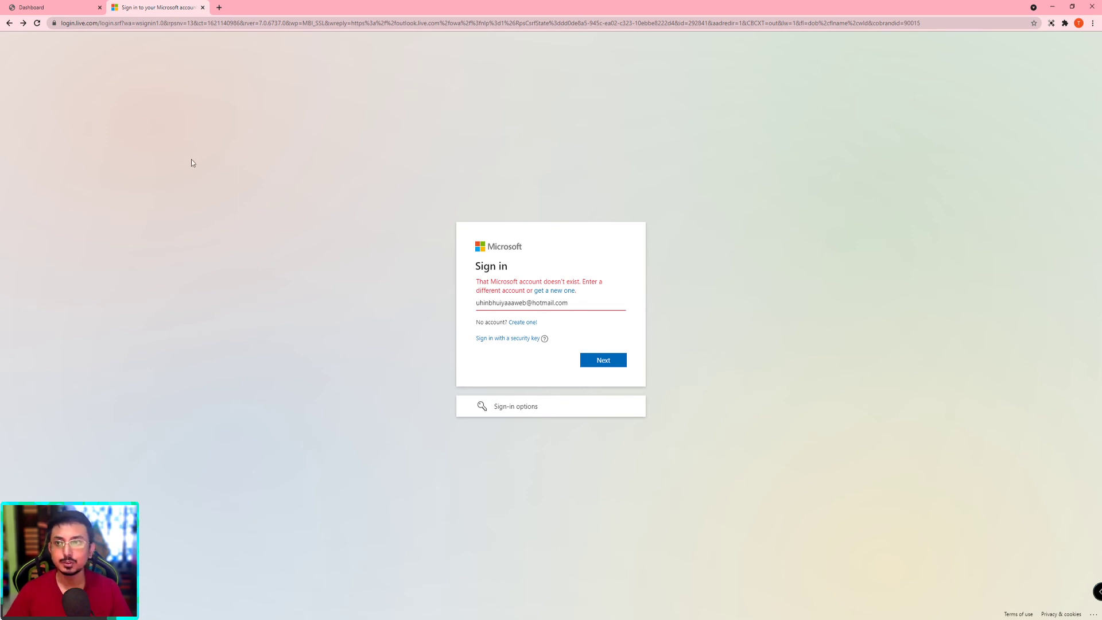
Step: Back in Email Verifier Pro, dismiss the Quick Validation results and open My Listing's two uploaded CSV lists
left_click(63, 5)
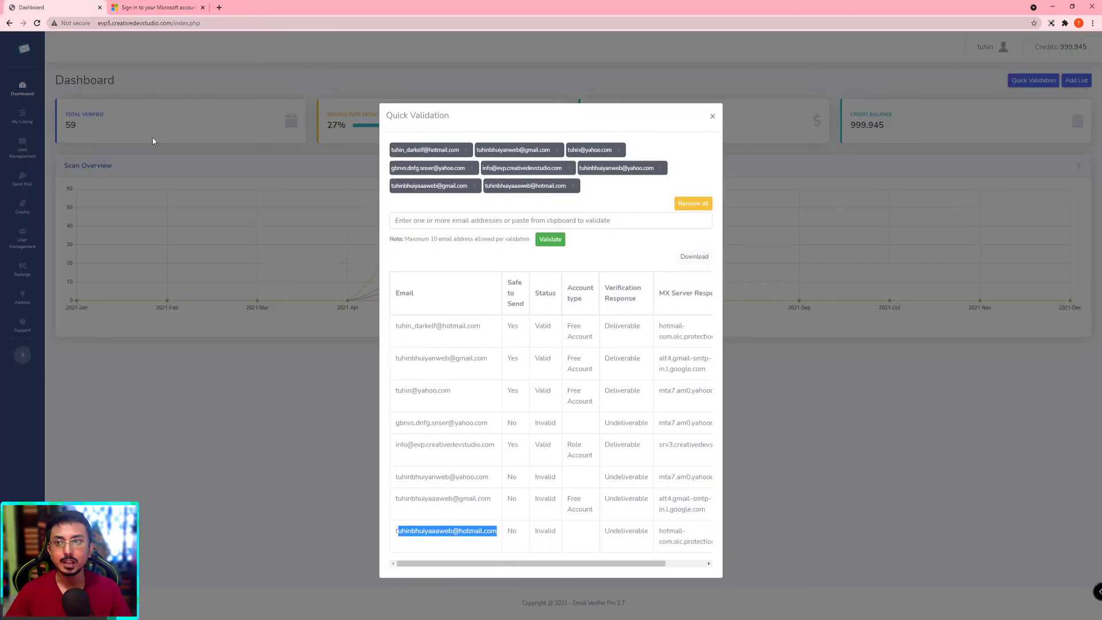
left_click_drag(642, 563, 663, 563)
left_click(647, 555)
scroll(622, 553, "left", 2)
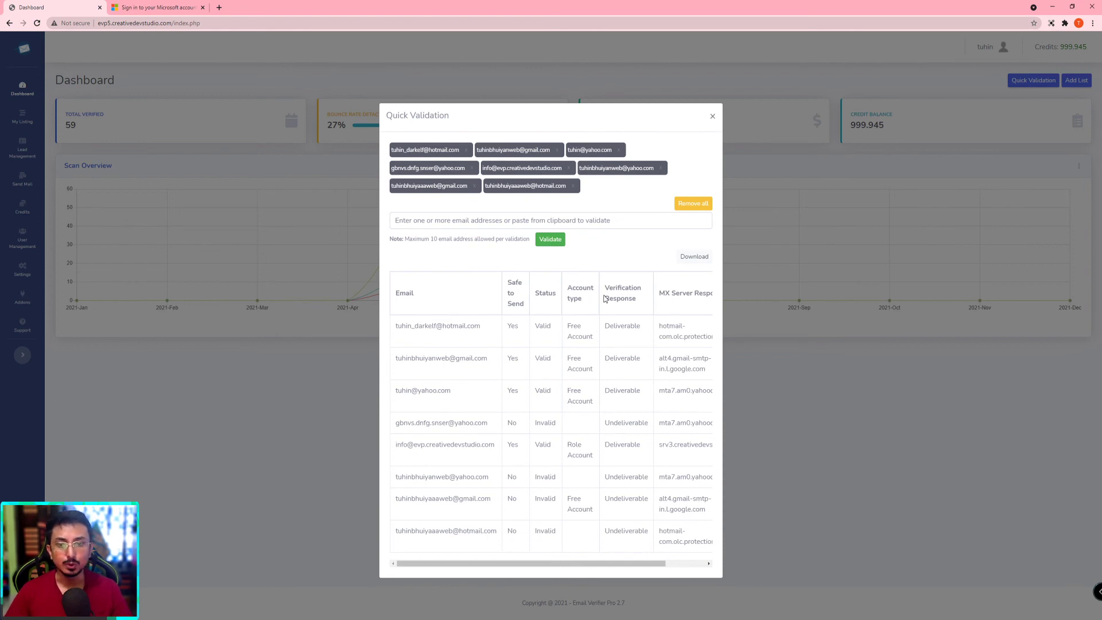
key("Escape")
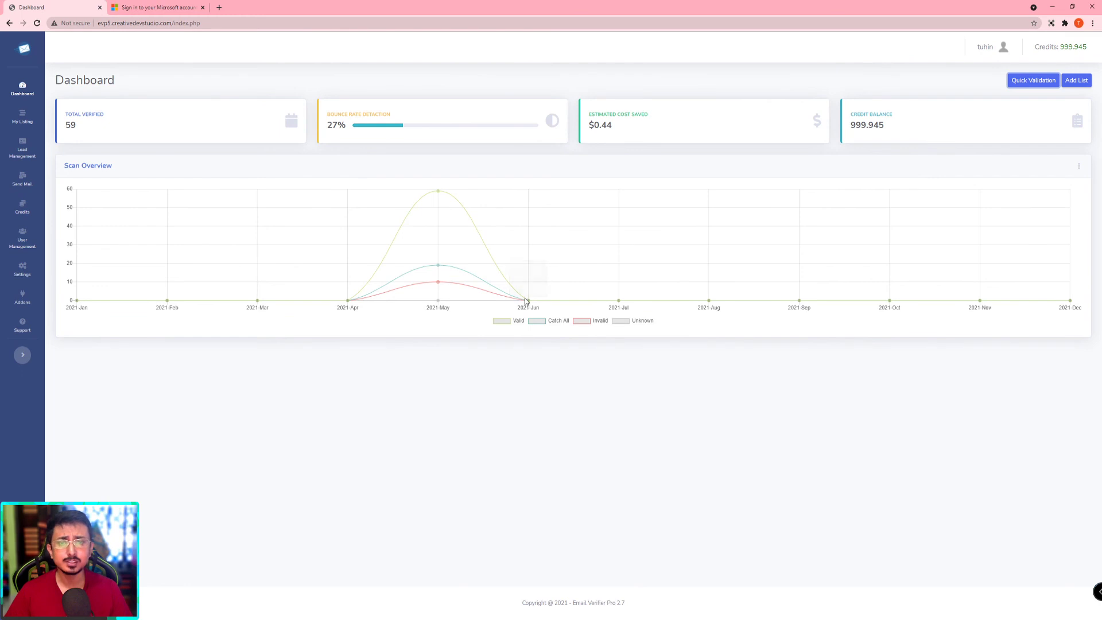
mouse_move(438, 285)
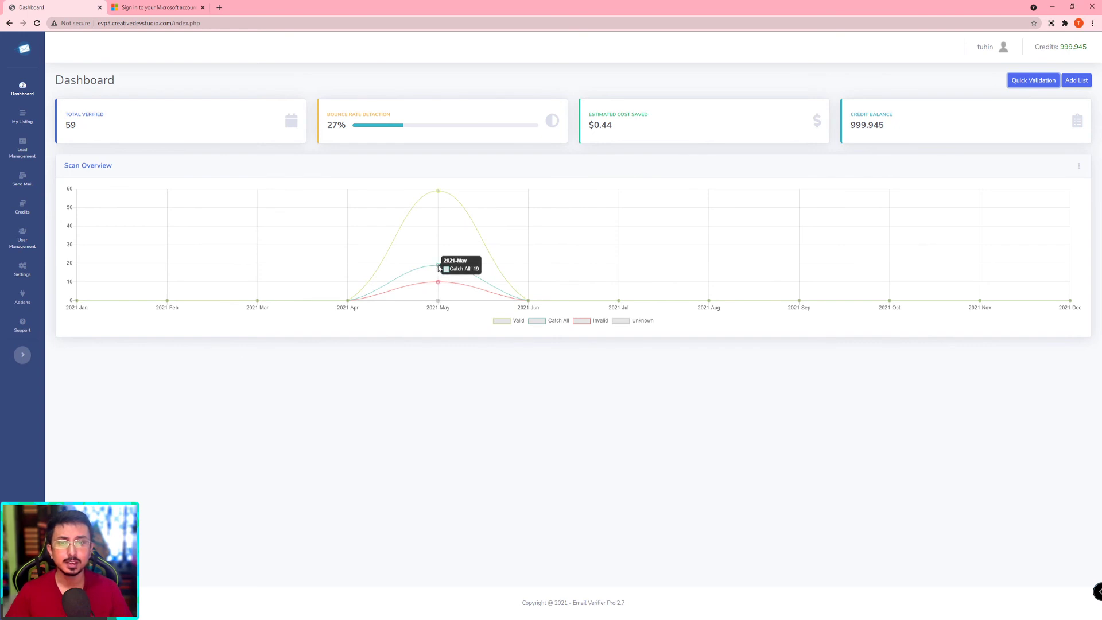
left_click(27, 118)
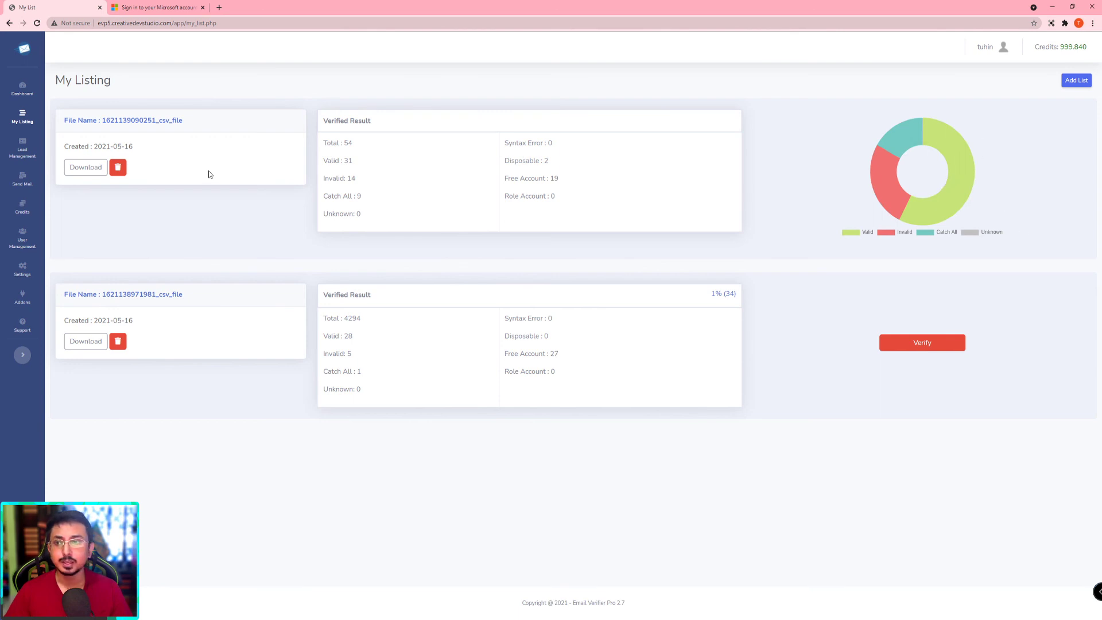
Step: Download the first list's verified results from My Listing as a CSV file, opening it in Excel
left_click(24, 95)
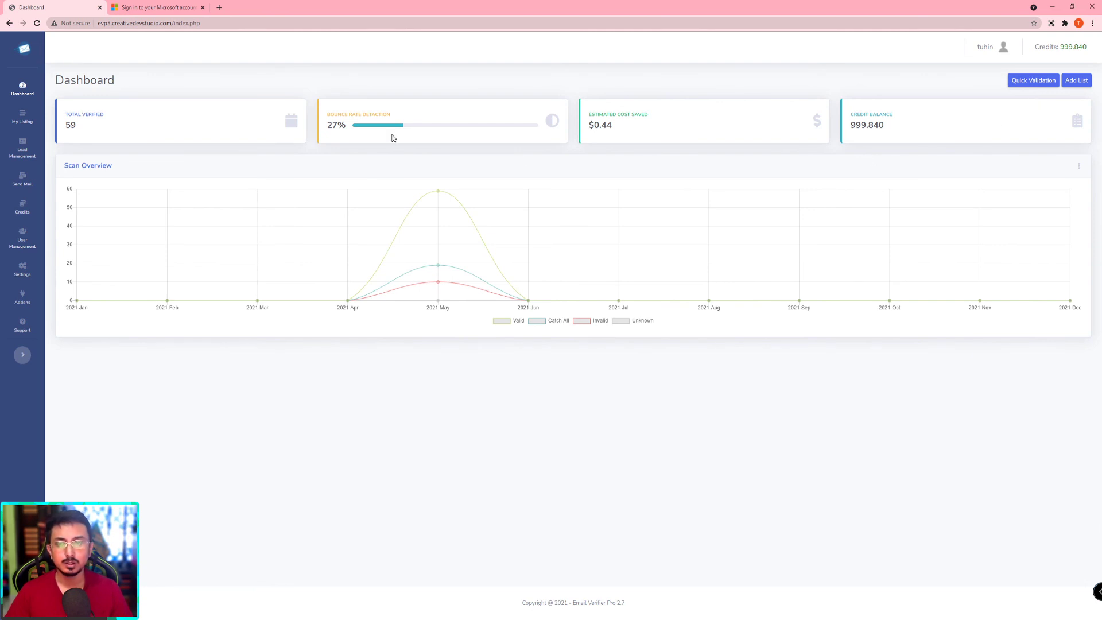
left_click(23, 119)
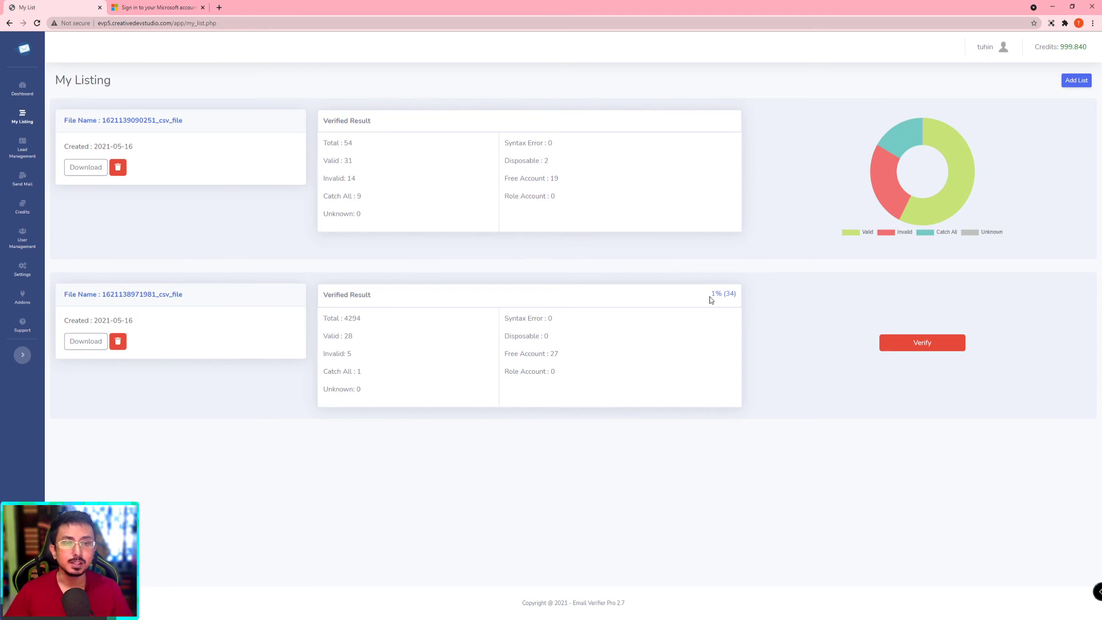
left_click(86, 167)
left_click(628, 237)
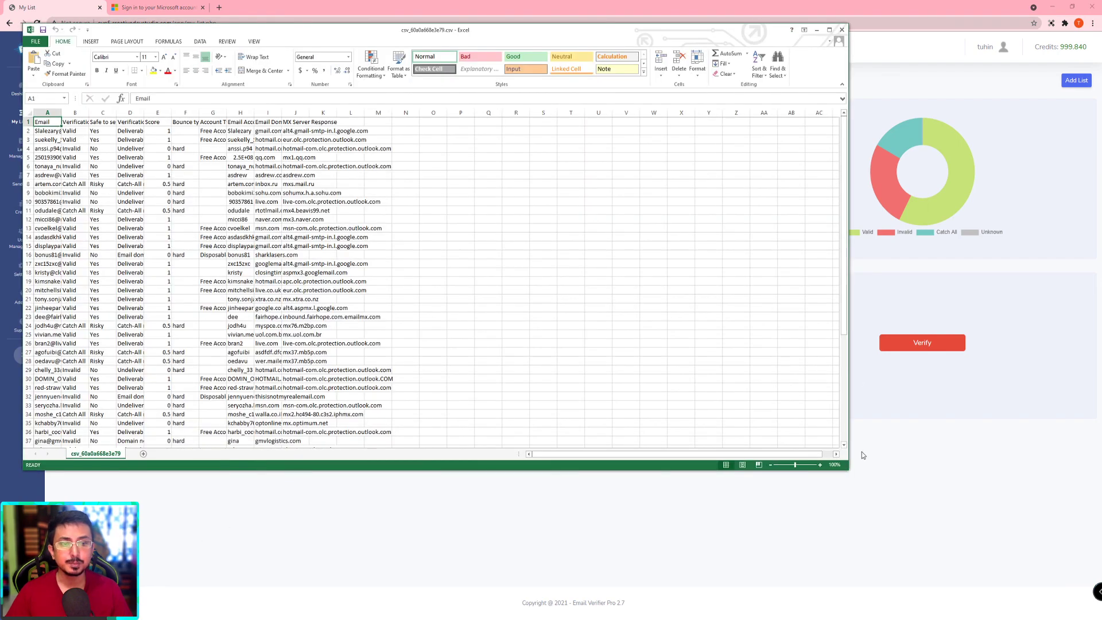
Step: Enlarge the Excel window and autofit columns A, G and I for addresses, account types and domains
left_click_drag(846, 470, 1004, 546)
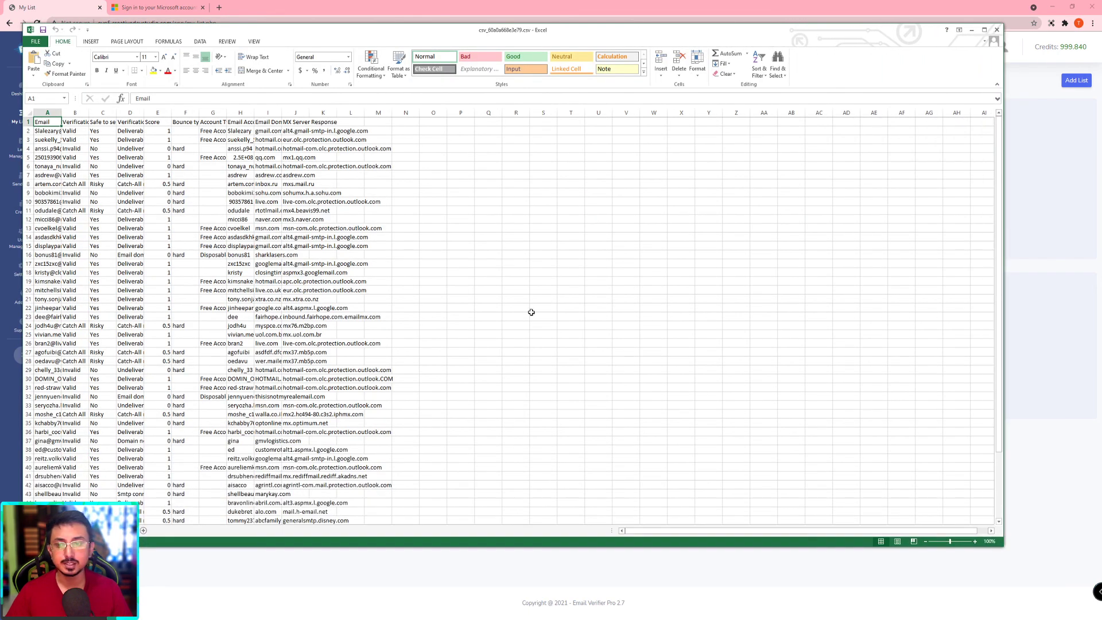
left_click(508, 245)
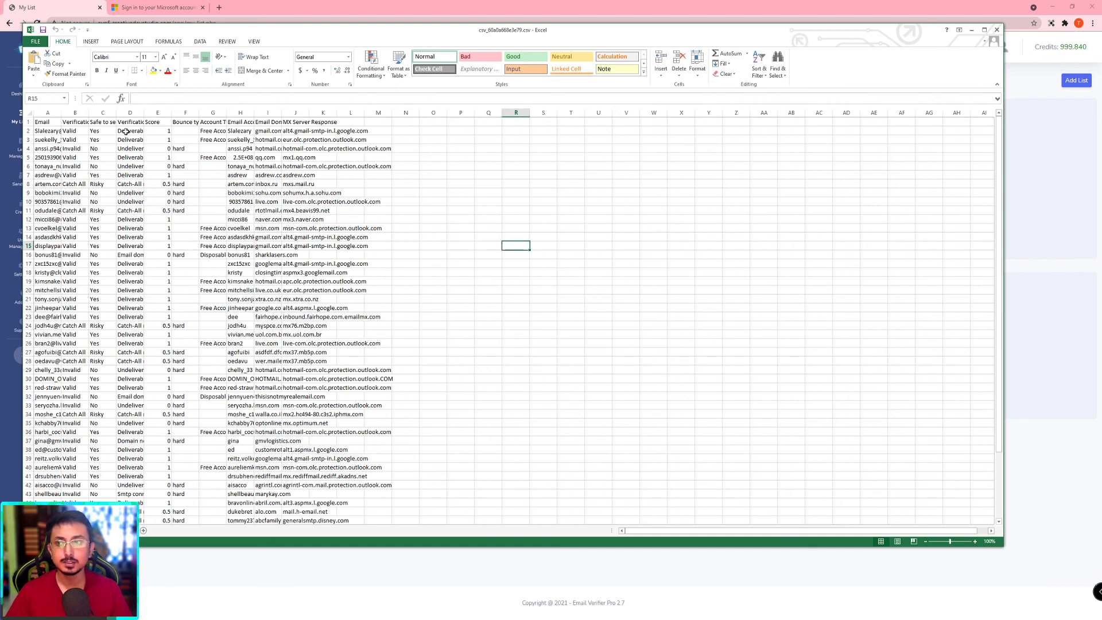
double_click(60, 116)
left_click(660, 273)
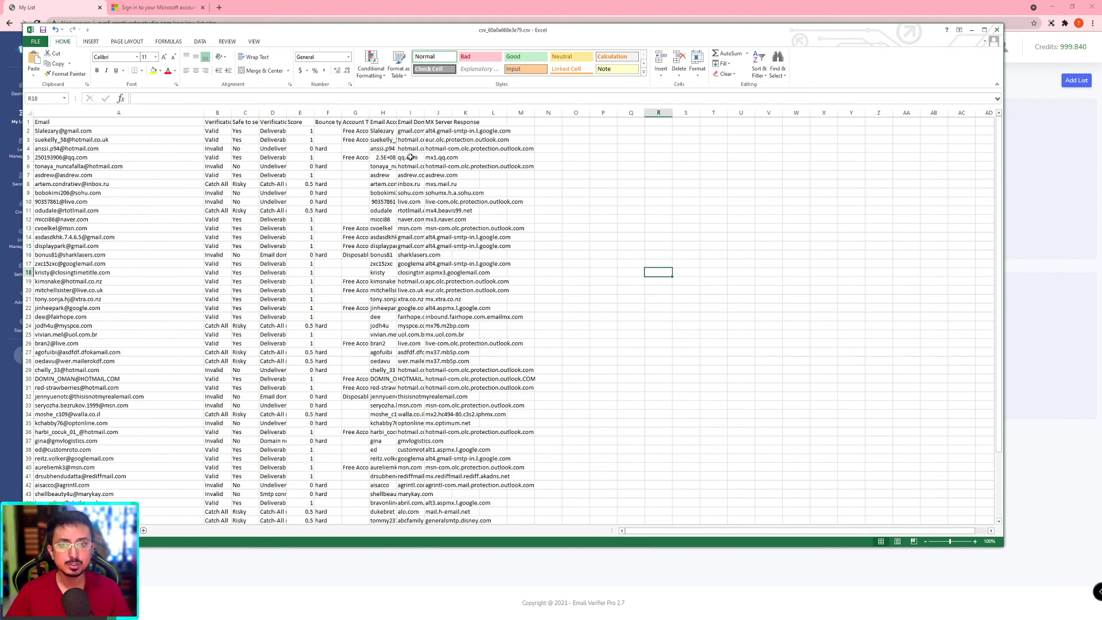
double_click(368, 113)
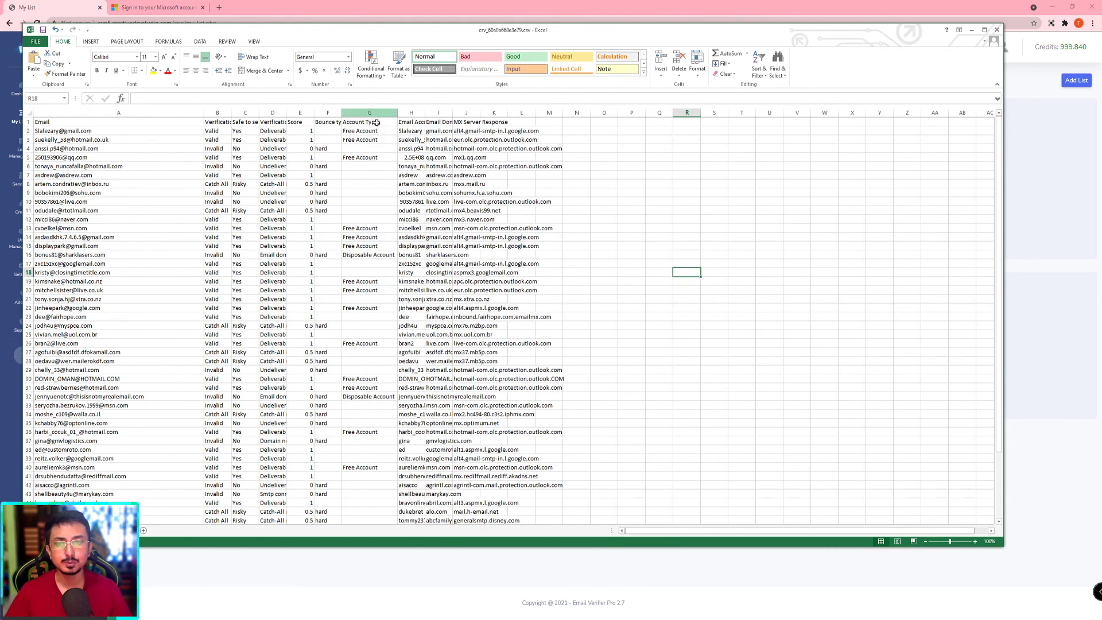
left_click(715, 255)
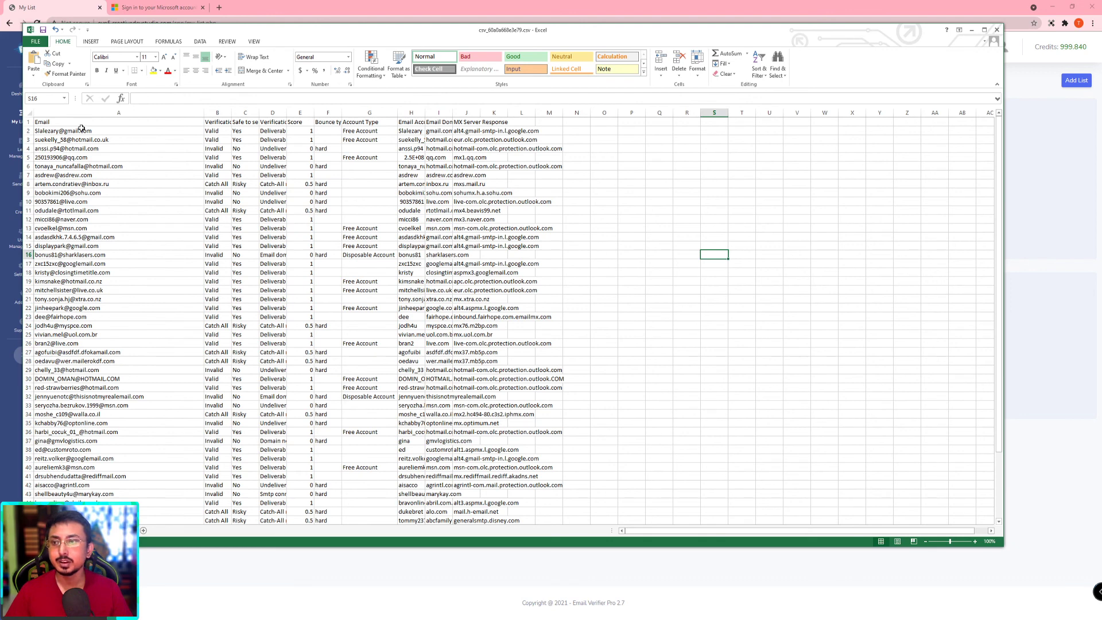
scroll(138, 336, "down", 3)
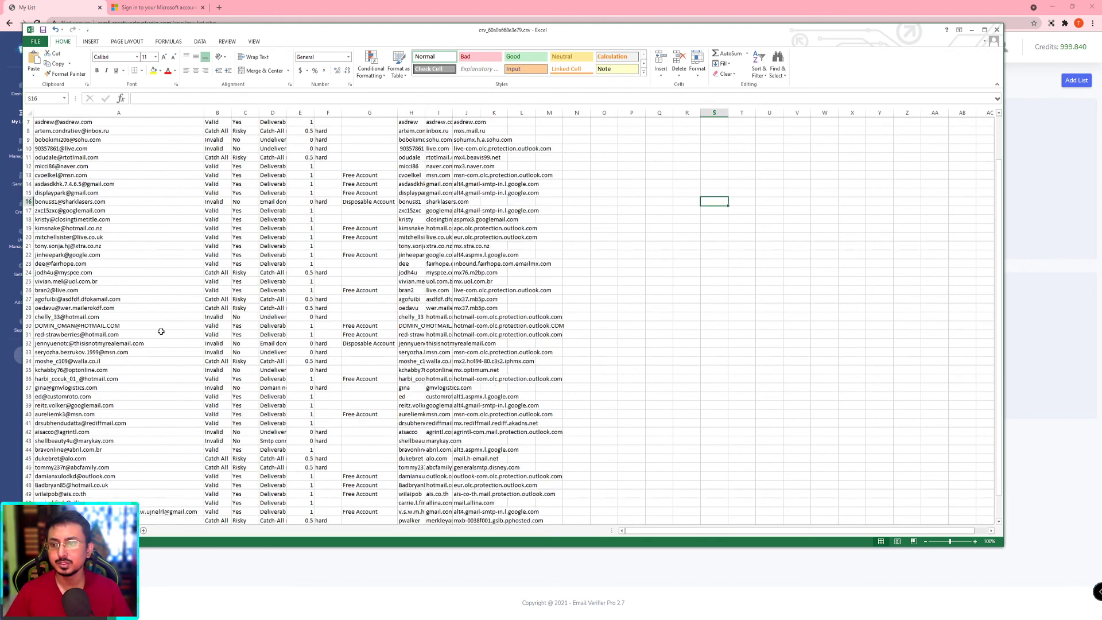
scroll(369, 235, "up", 3)
double_click(453, 112)
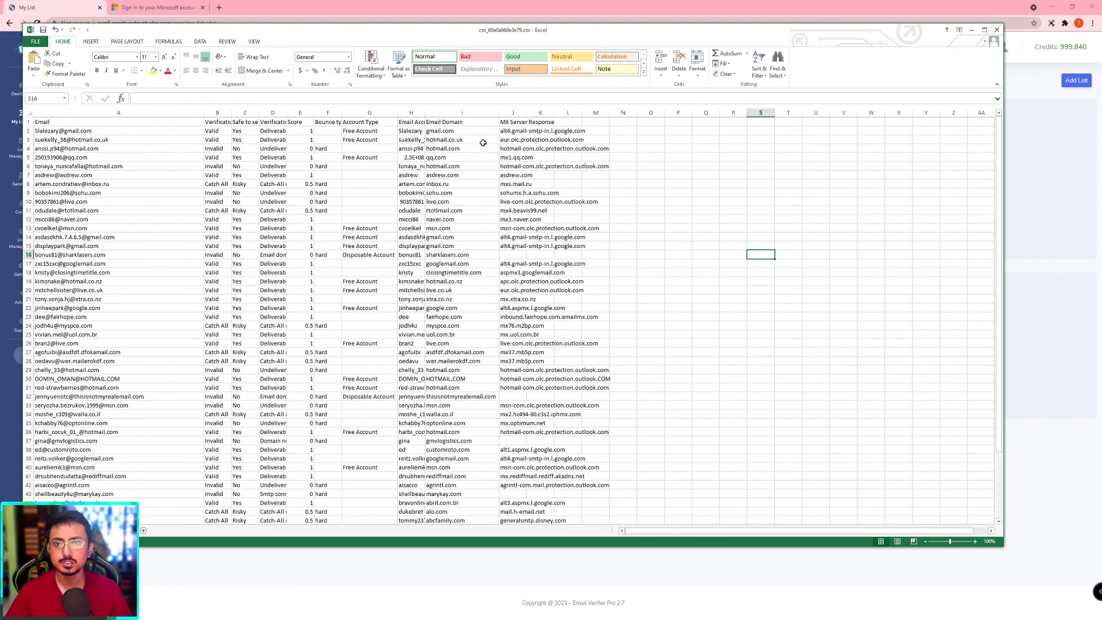
Step: Highlight sample records such as rows 10, 30 and 32, then close the workbook
left_click(514, 134)
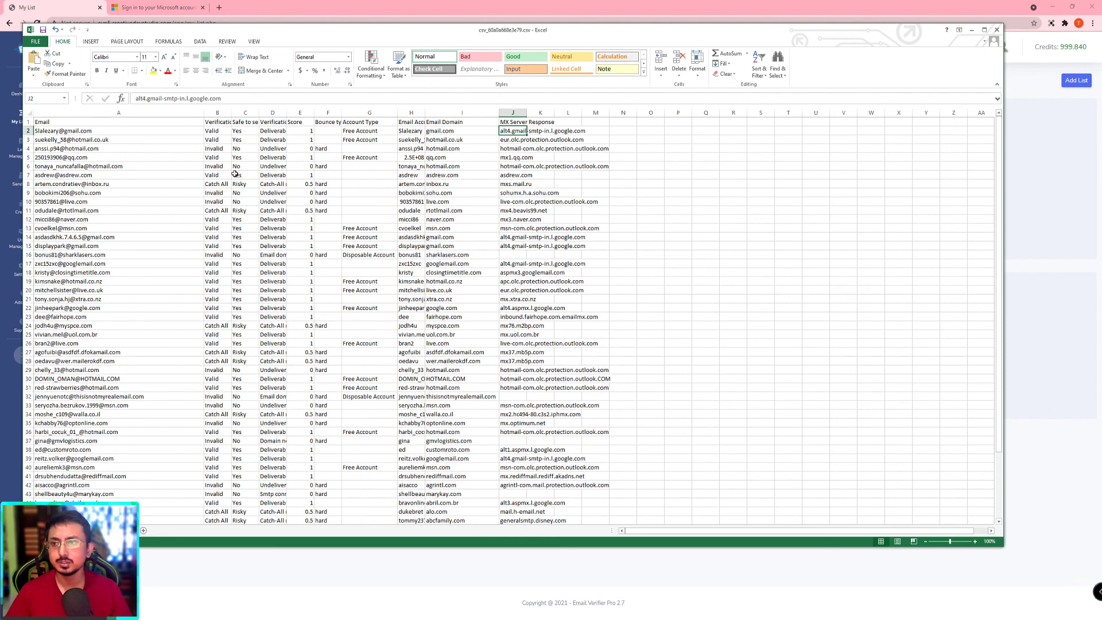
left_click(169, 201)
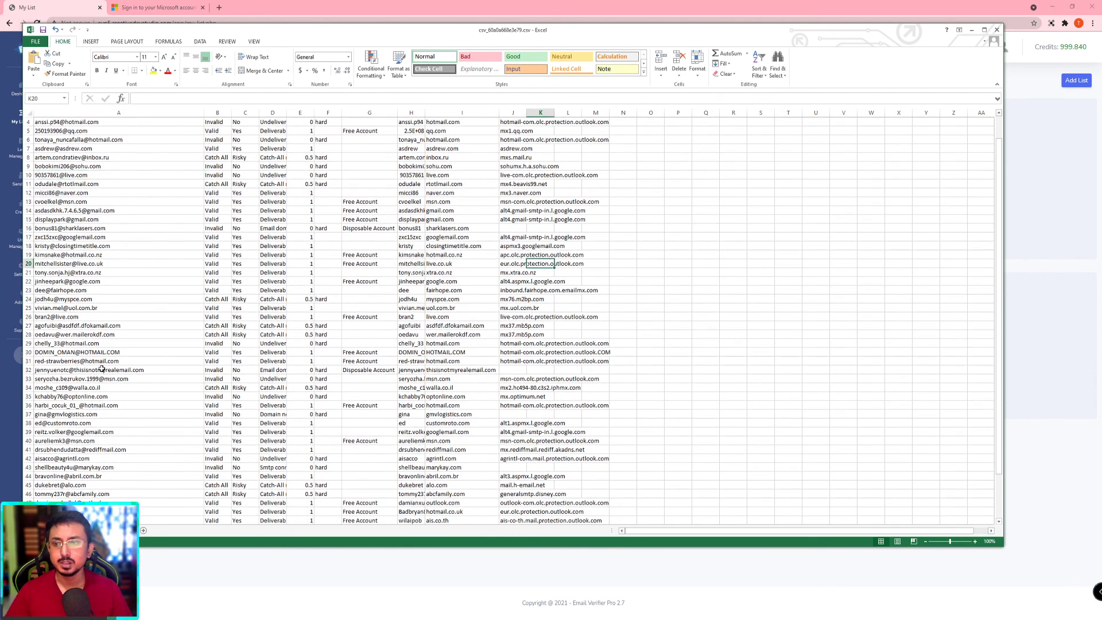
left_click(102, 370)
left_click_drag(141, 353, 466, 353)
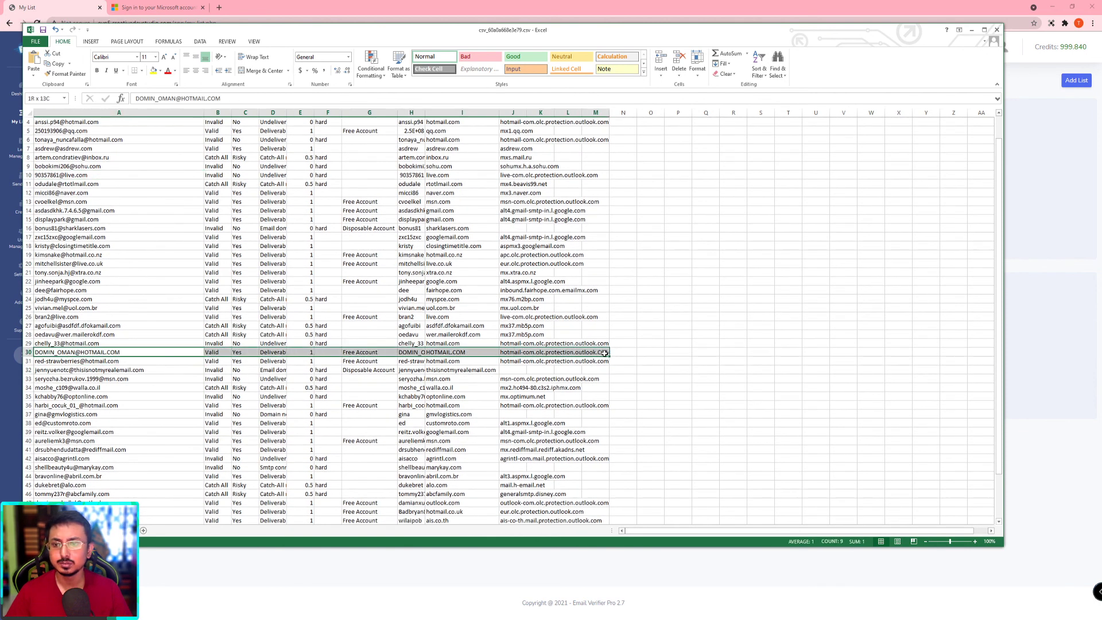
left_click(369, 388)
scroll(101, 334, "down", 2)
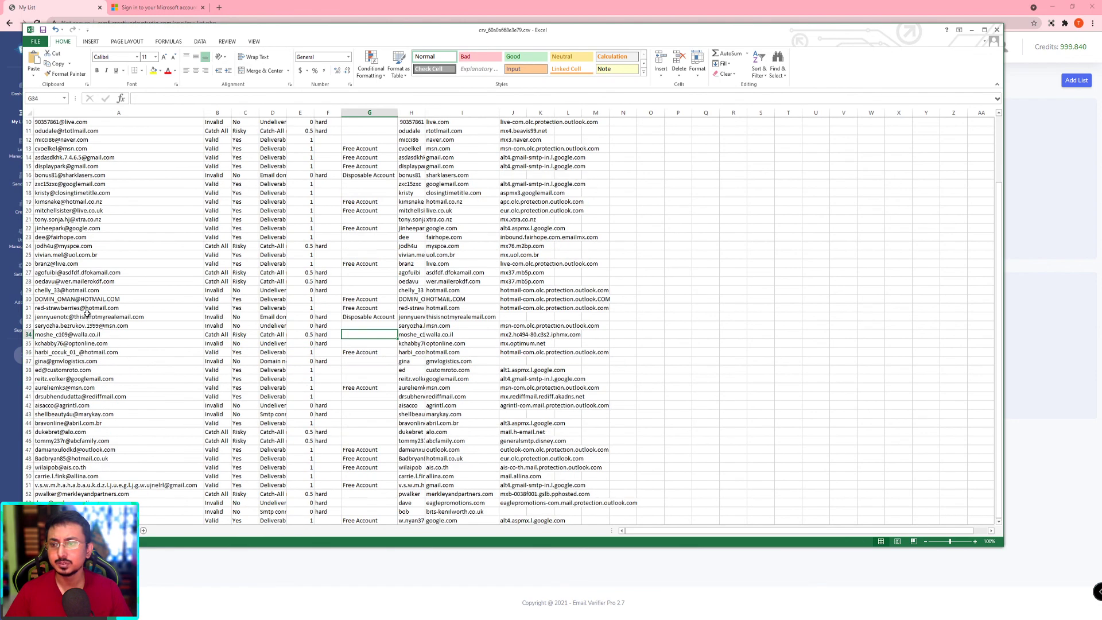
left_click_drag(86, 317, 583, 316)
left_click(452, 369)
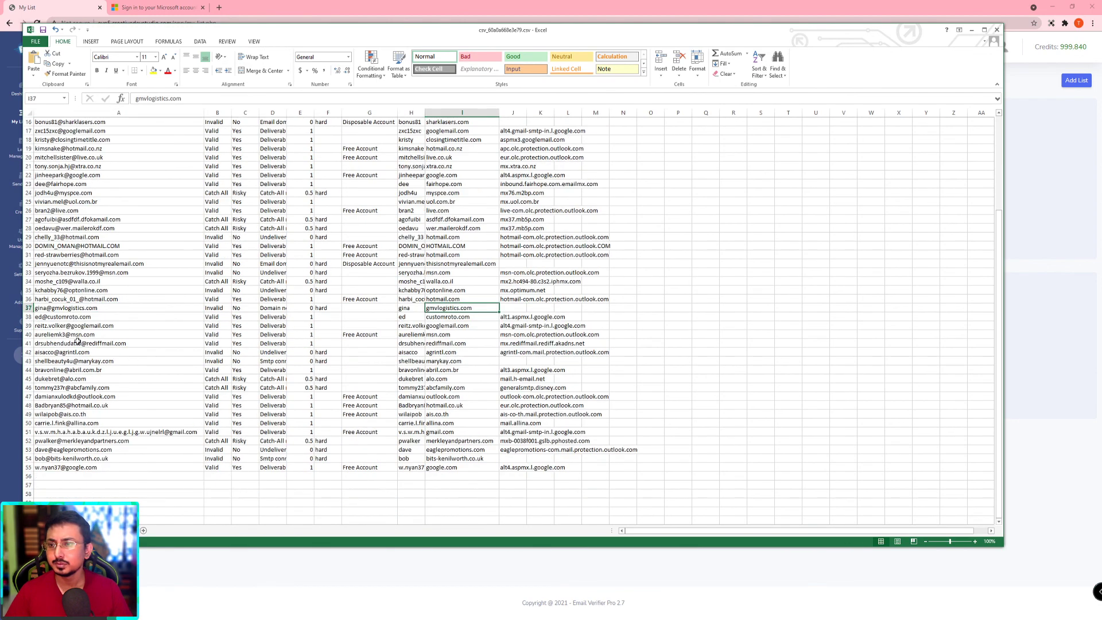
left_click_drag(86, 282, 581, 281)
scroll(700, 334, "up", 3)
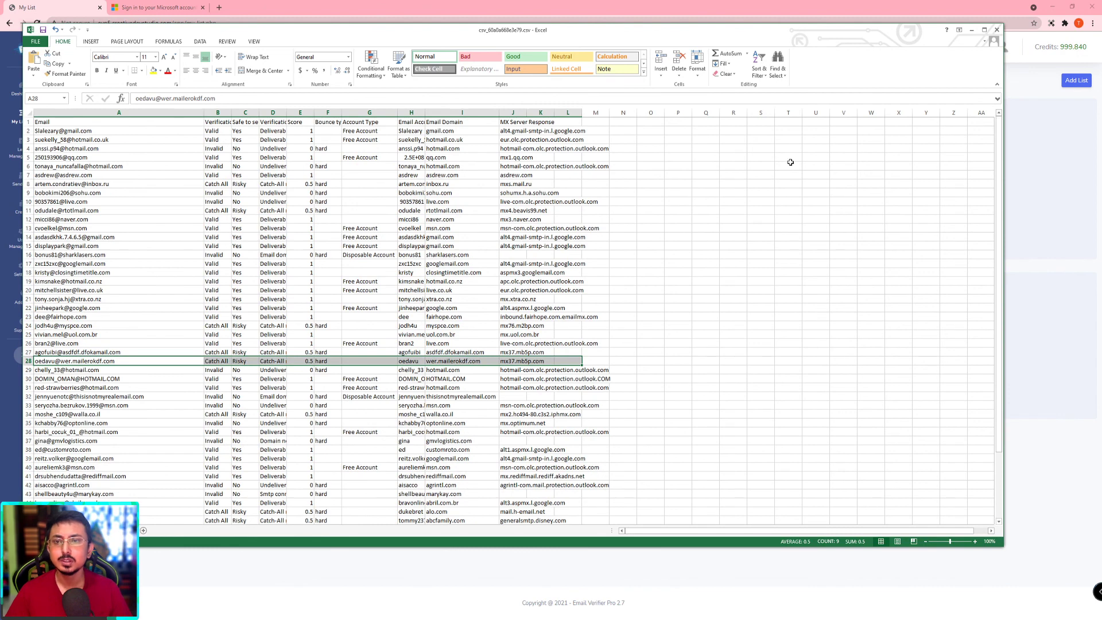
left_click(998, 30)
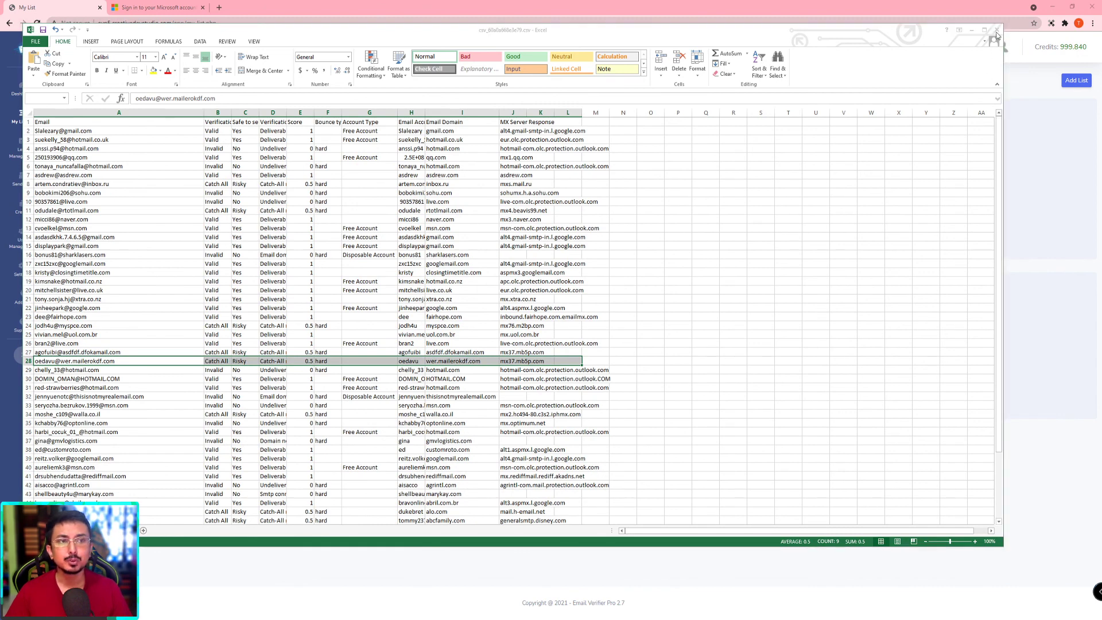
Step: Close Excel without saving, cancel the Add List upload dialog, and open the Lead Management table
left_click(550, 325)
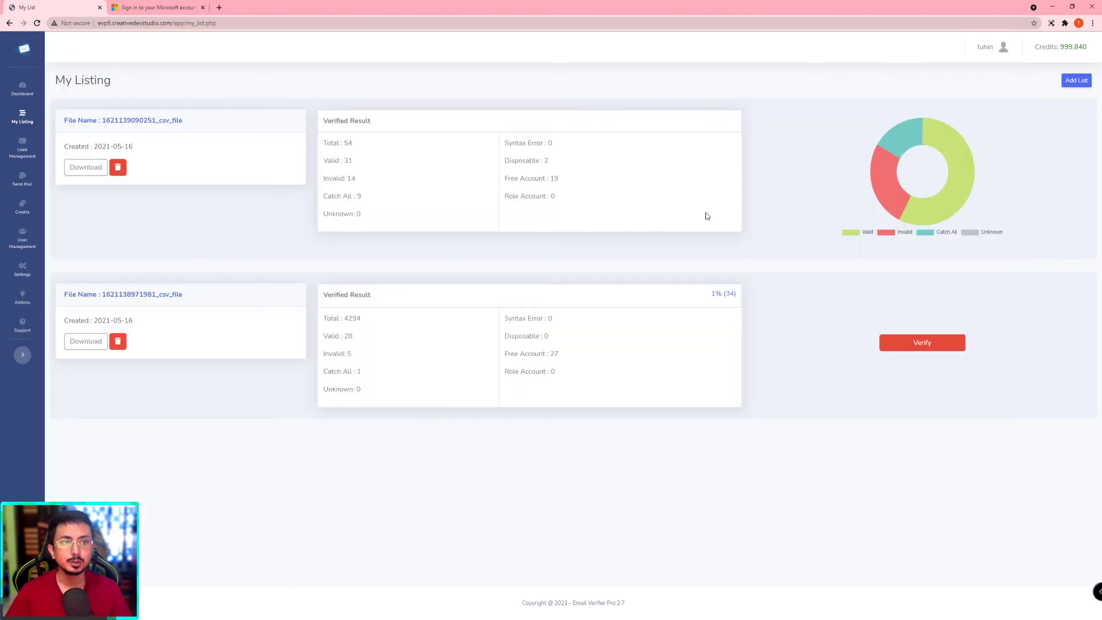
left_click(1073, 90)
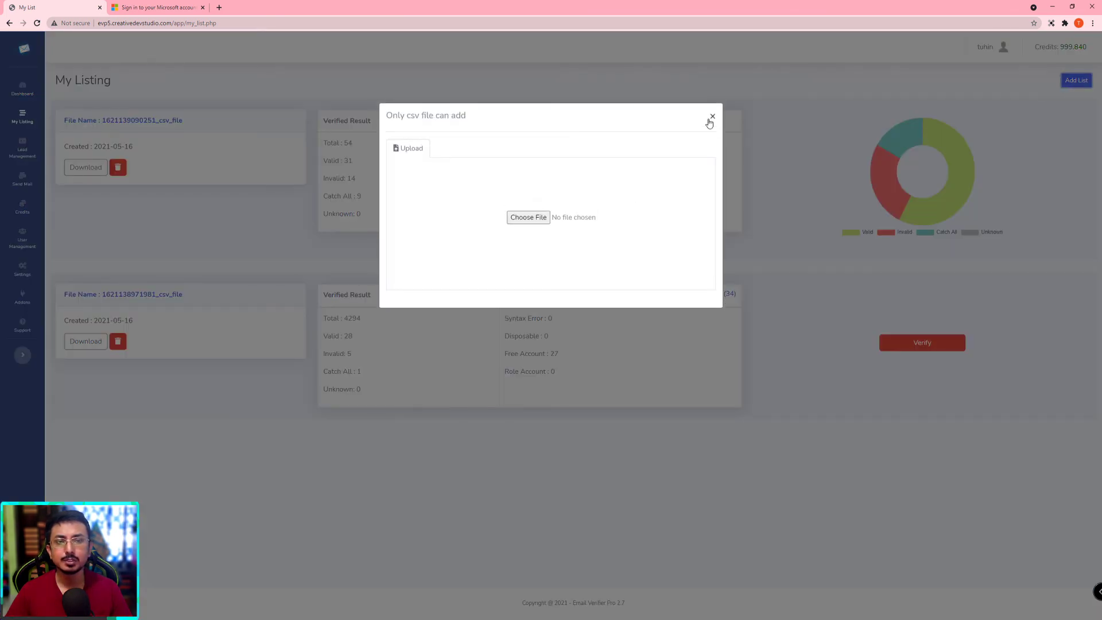
left_click(712, 118)
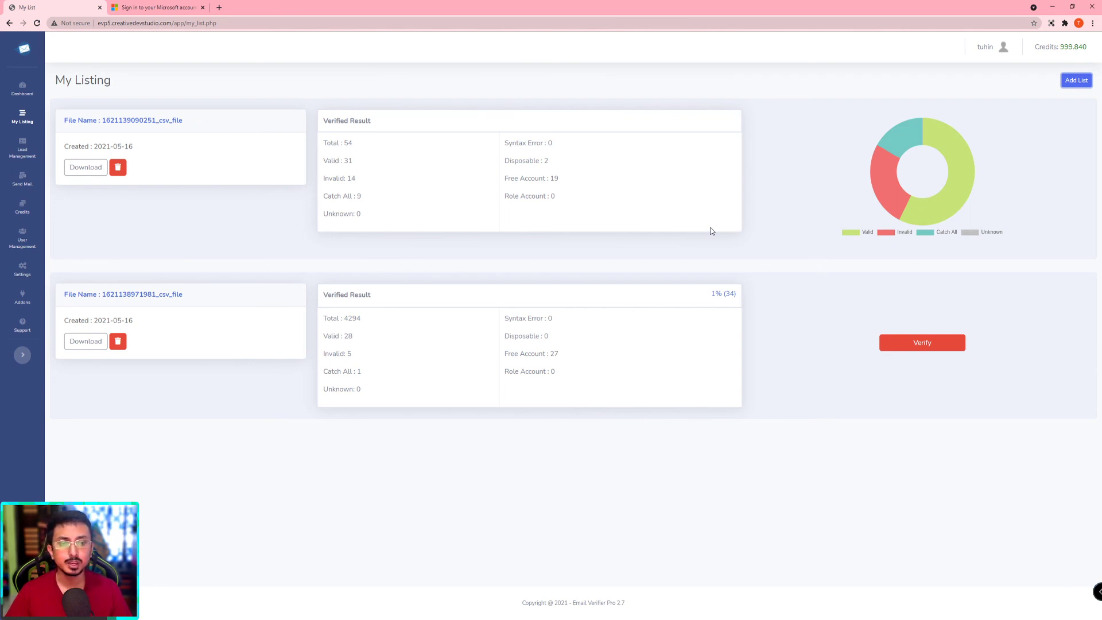
left_click(23, 150)
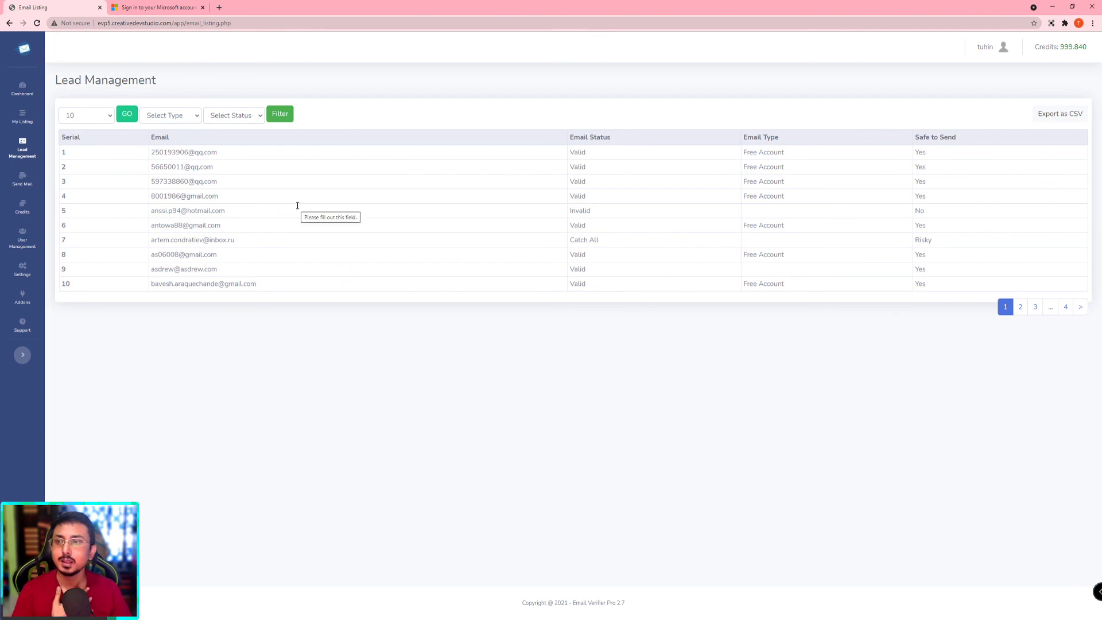
Step: Open Support in a new tab, then search 'codecanyon email verifier pro' and open the CodeCanyon result
left_click(26, 328)
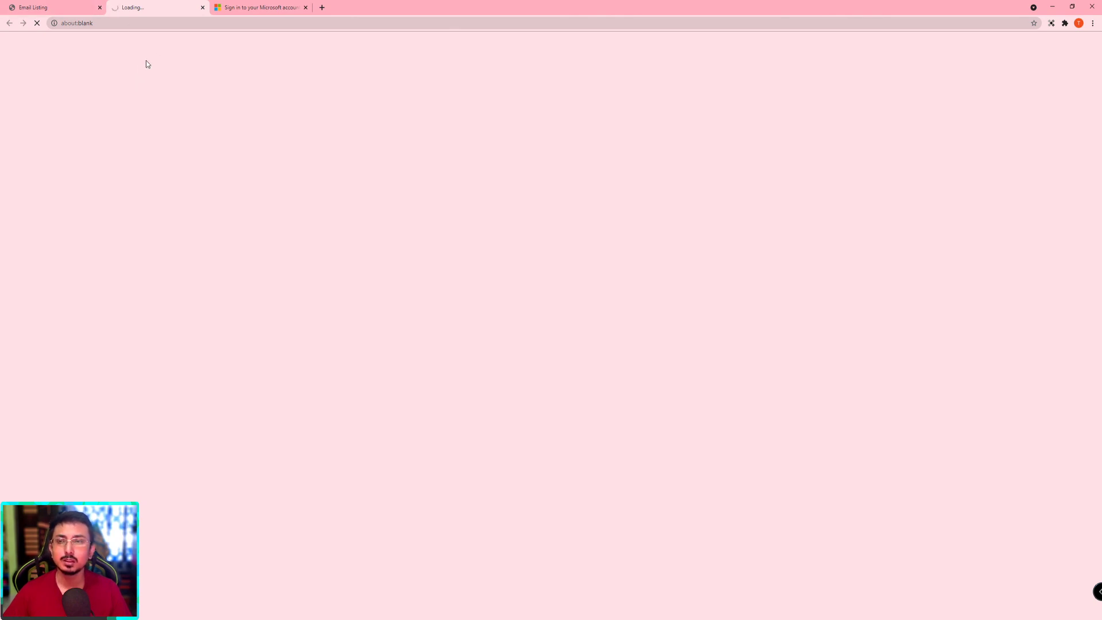
left_click(74, 7)
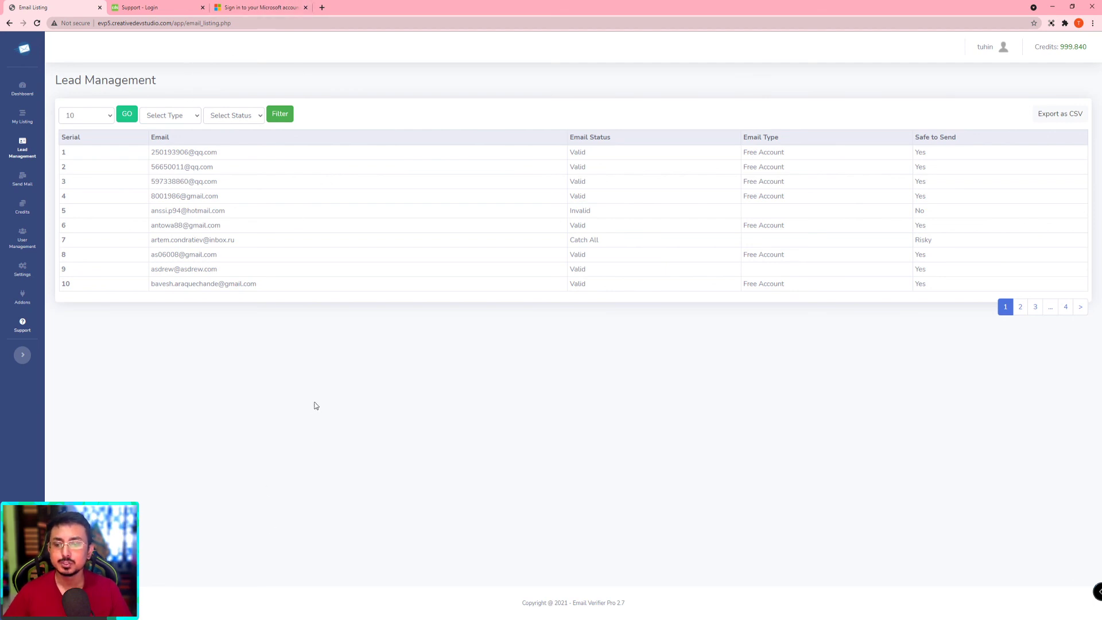
left_click(322, 8)
type("code")
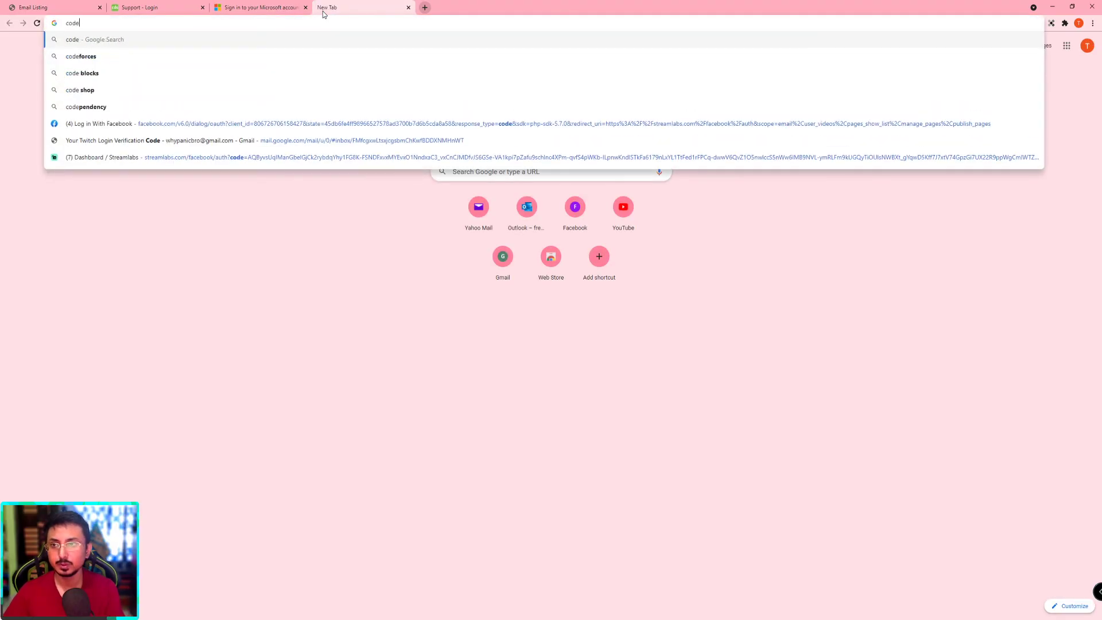
type("canyon email verifier pro")
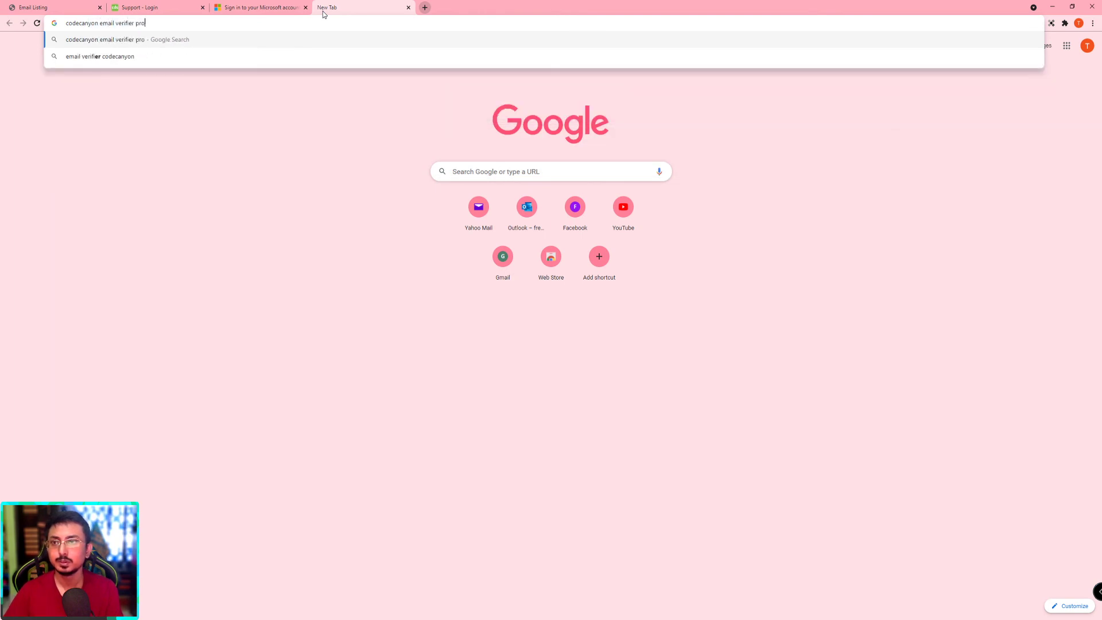
key("Return")
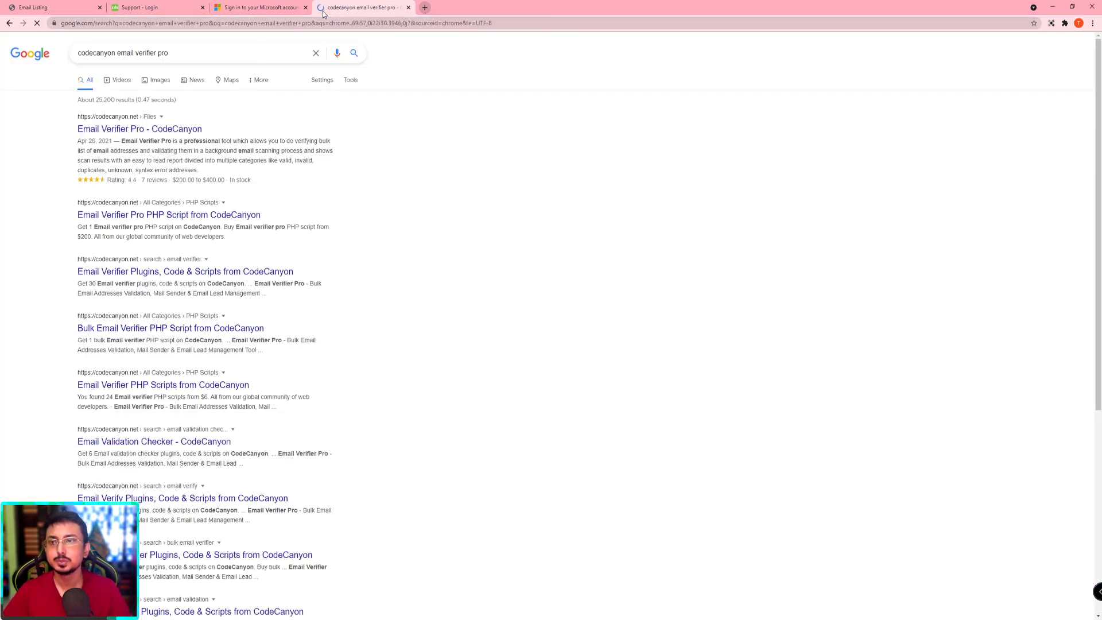
left_click(155, 136)
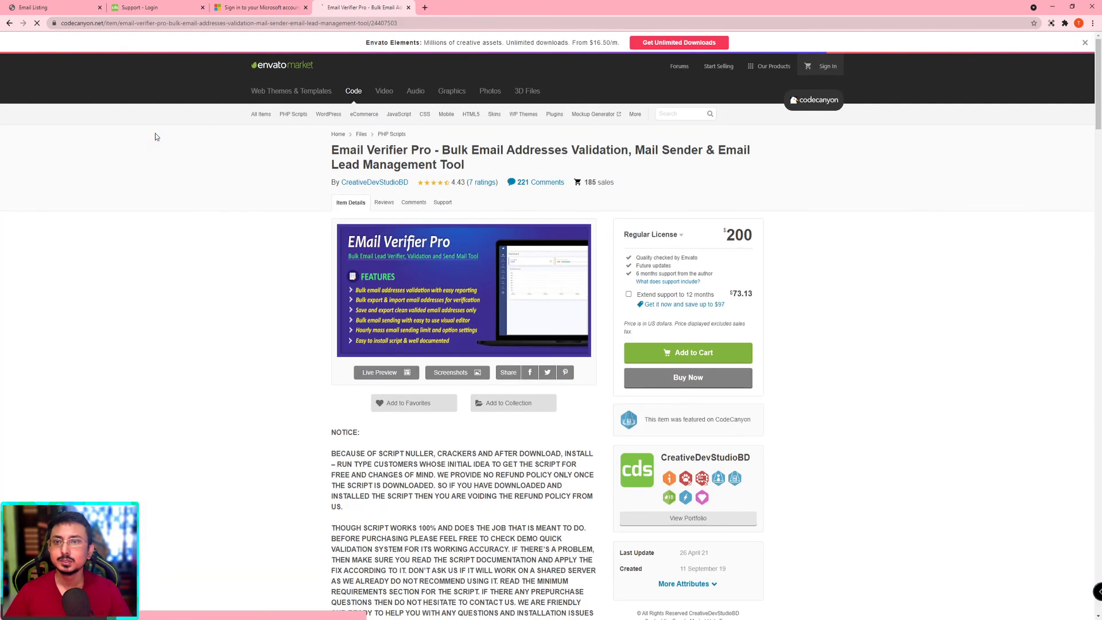
Step: Scroll the CodeCanyon product page past the $200 price, notice text and banners, then back up
scroll(253, 242, "down", 3)
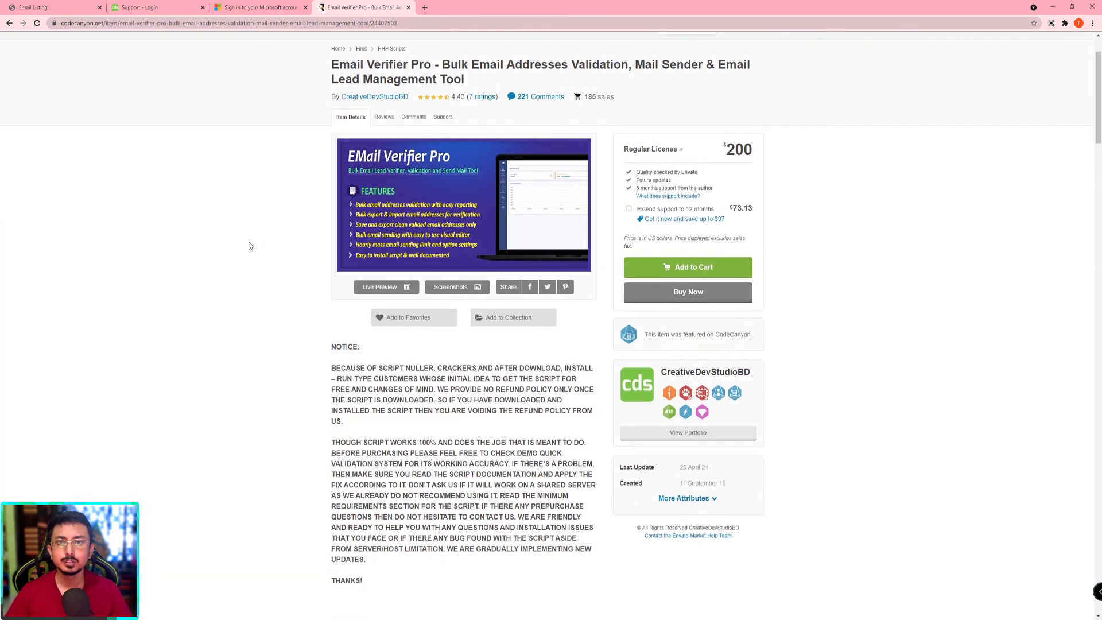
scroll(249, 246, "down", 10)
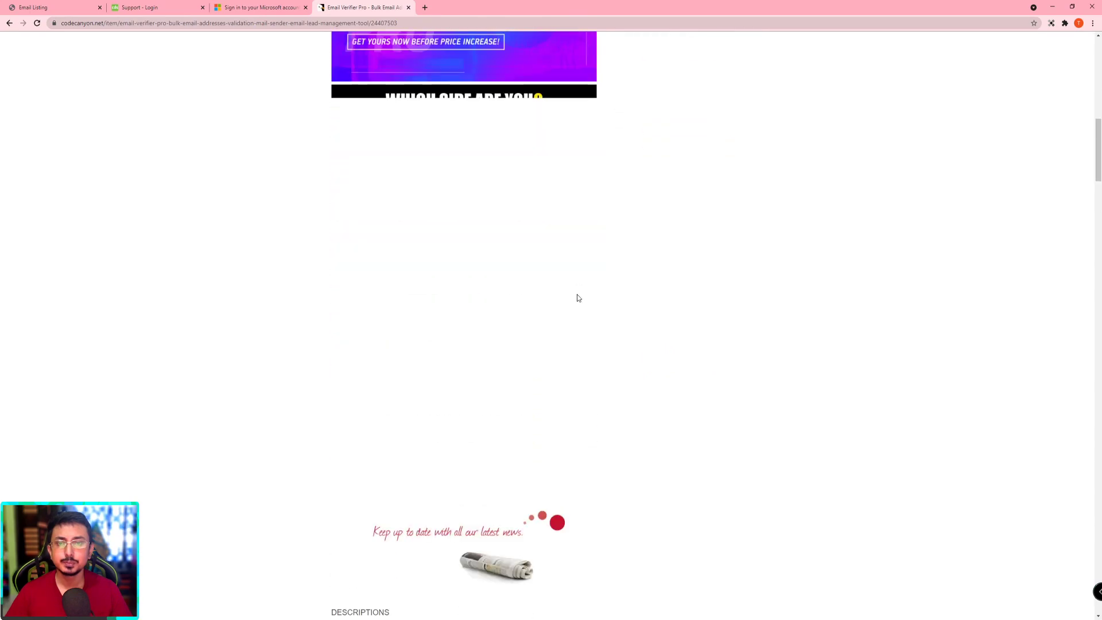
scroll(660, 308, "down", 4)
scroll(659, 308, "up", 13)
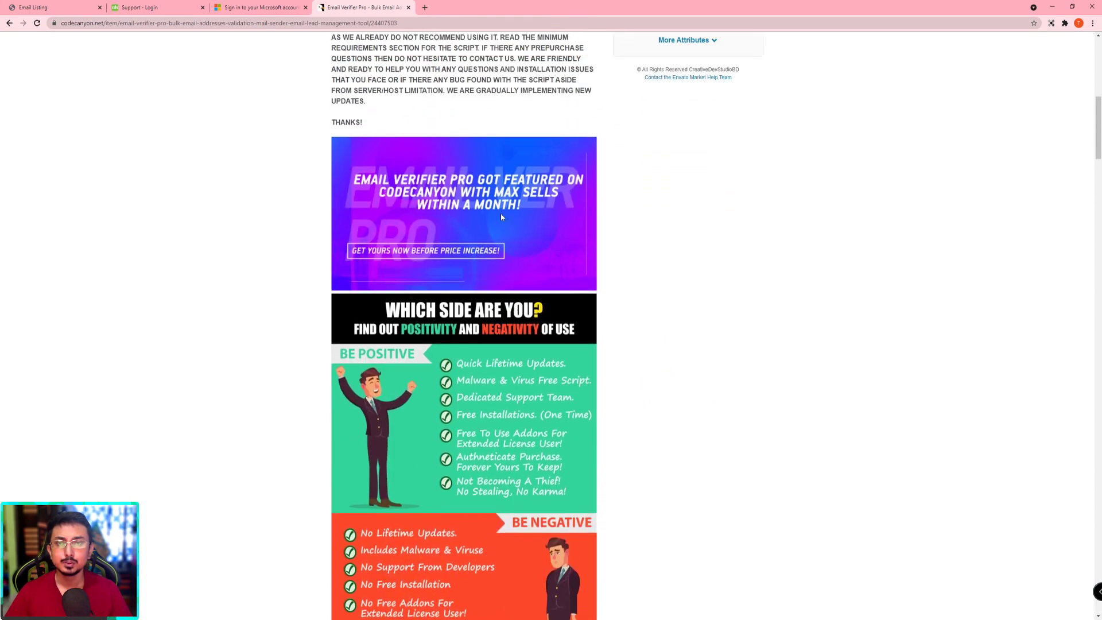
scroll(433, 330, "down", 7)
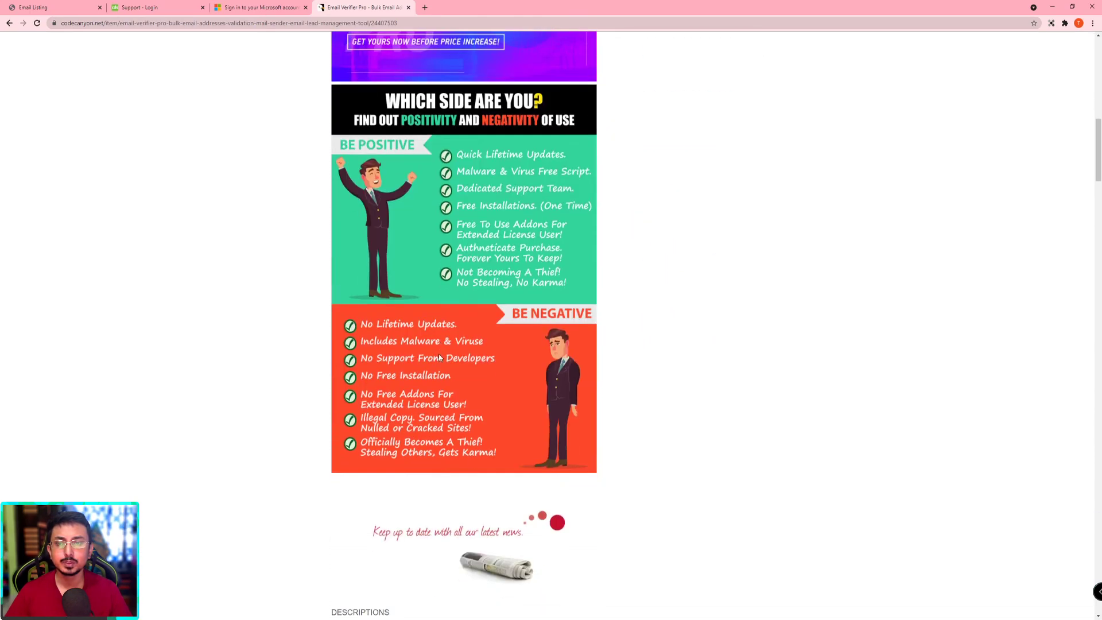
scroll(444, 372, "up", 5)
left_click_drag(331, 77, 425, 315)
left_click(425, 315)
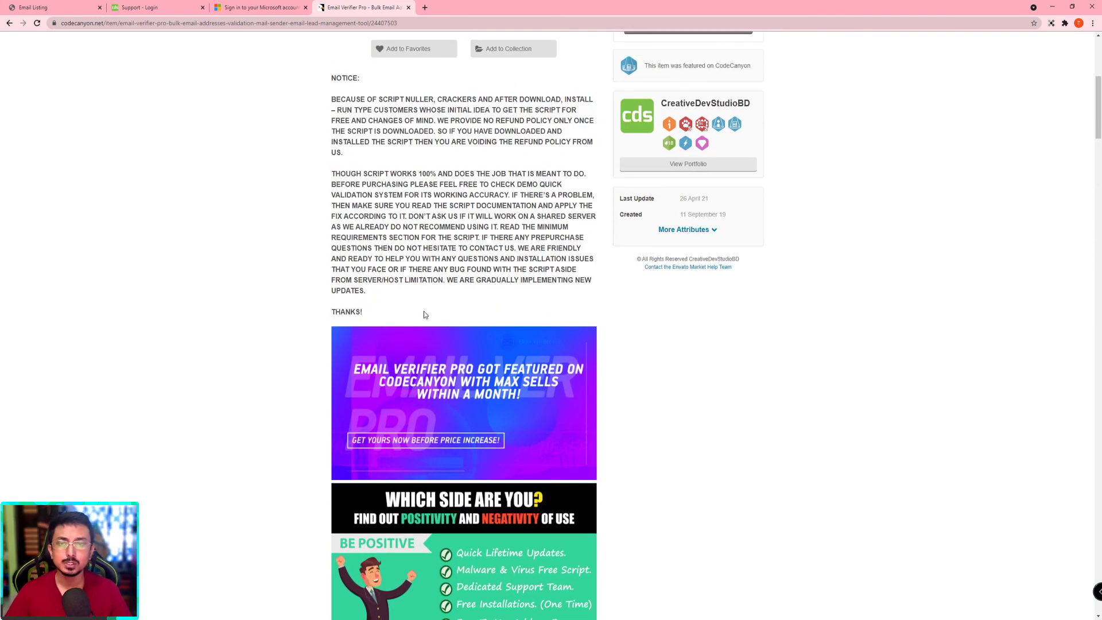
scroll(424, 311, "up", 1)
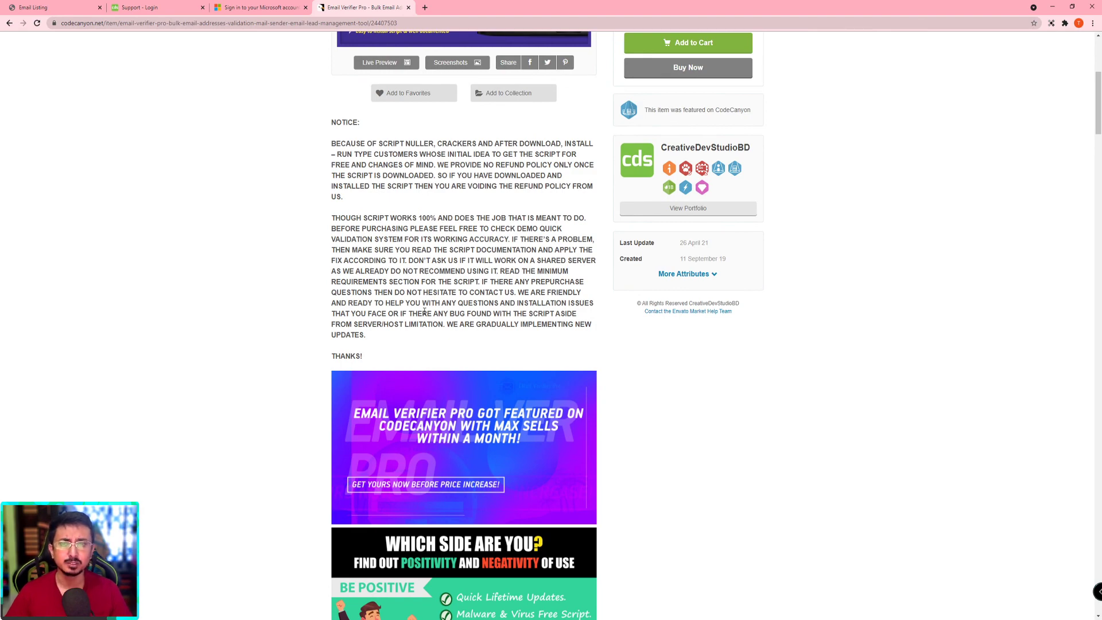
scroll(425, 311, "up", 4)
scroll(216, 335, "down", 1)
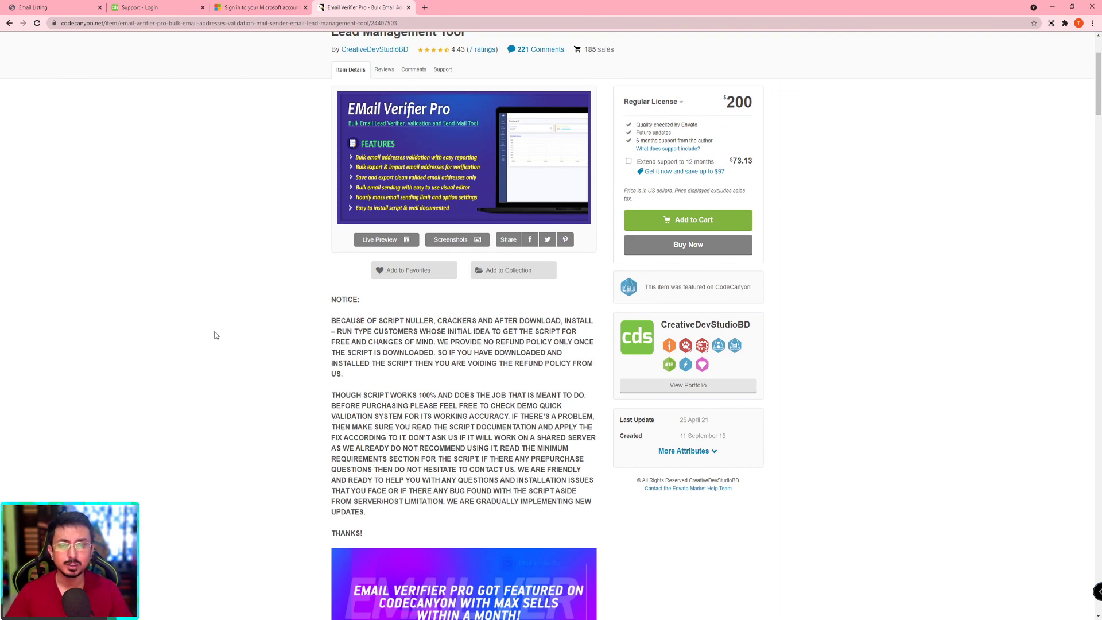
scroll(217, 336, "down", 1)
scroll(217, 335, "up", 4)
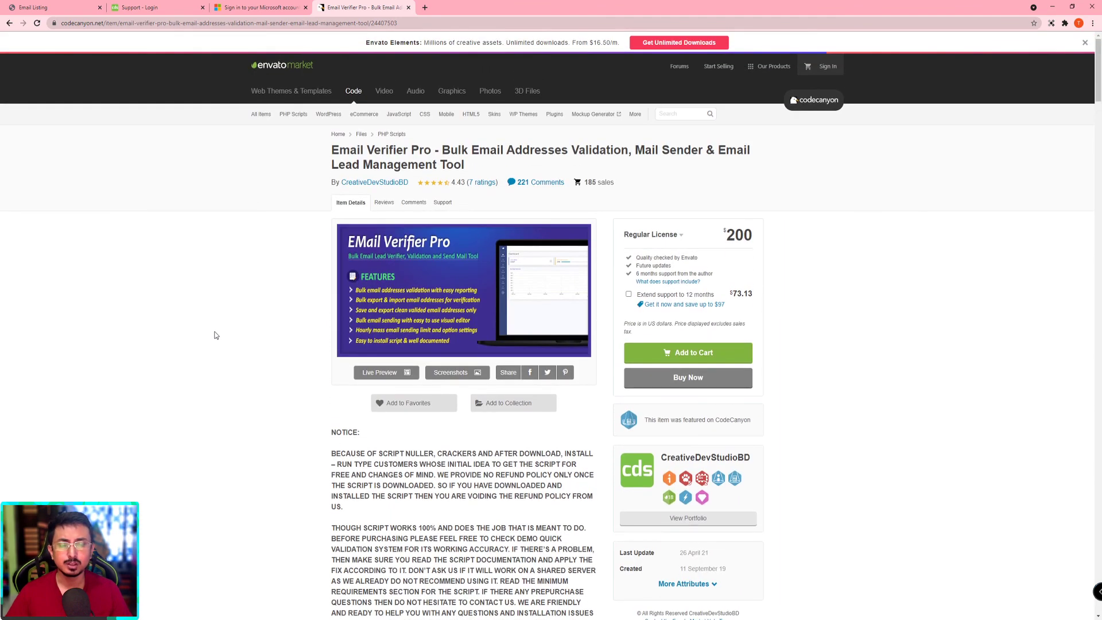
Step: Scroll past the no-refund NOTICE and featured banner to the Be Positive / Be Negative graphic
scroll(216, 335, "down", 4)
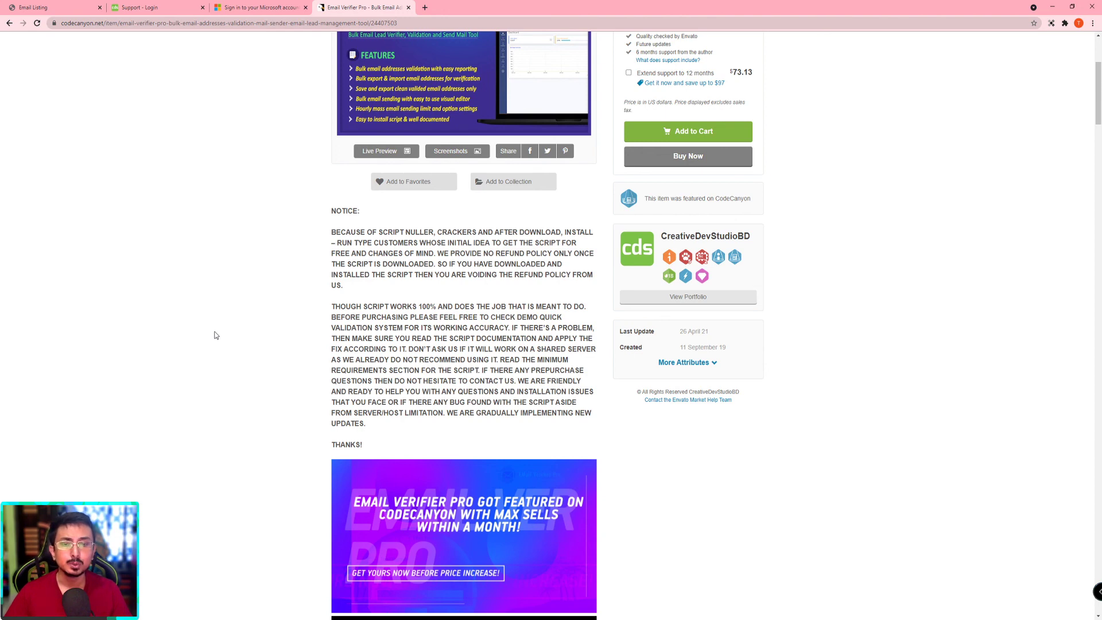
scroll(215, 336, "up", 2)
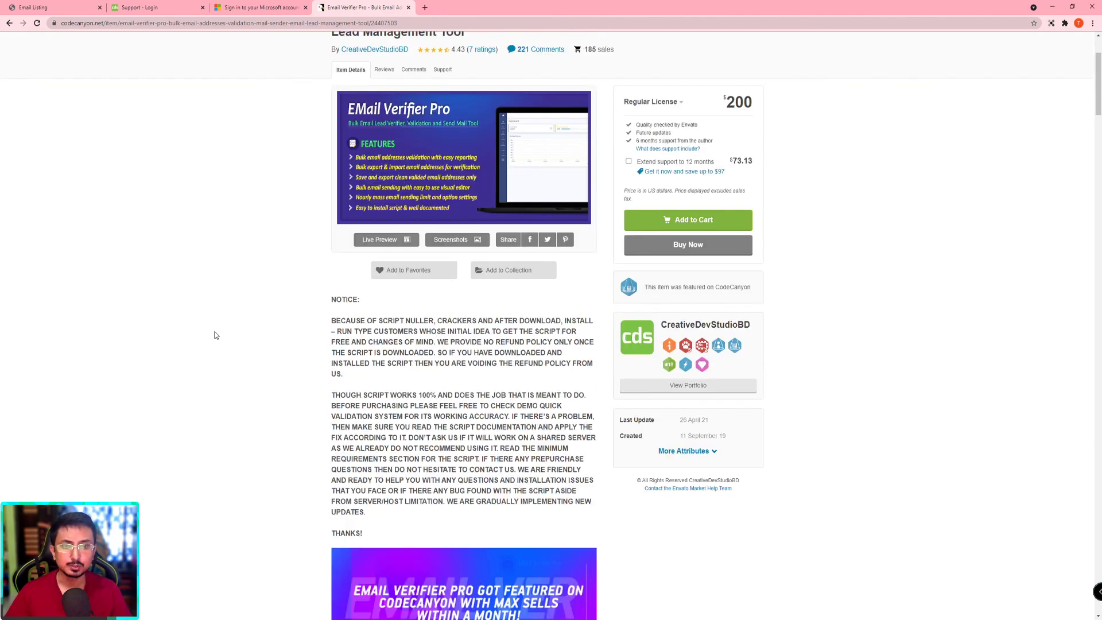
scroll(216, 335, "up", 2)
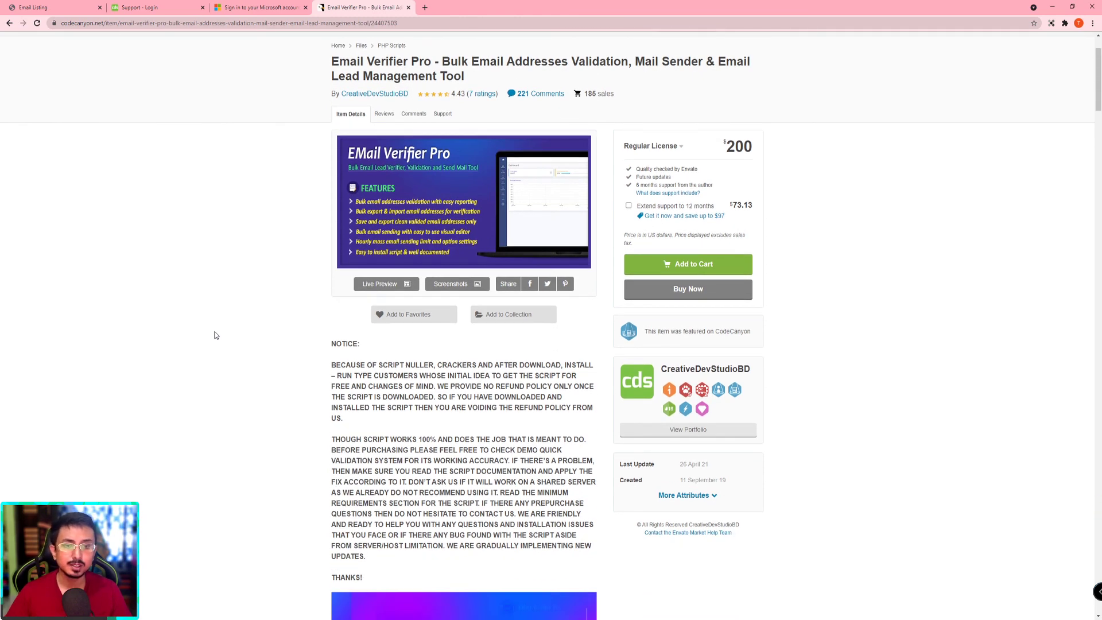
scroll(216, 335, "down", 1)
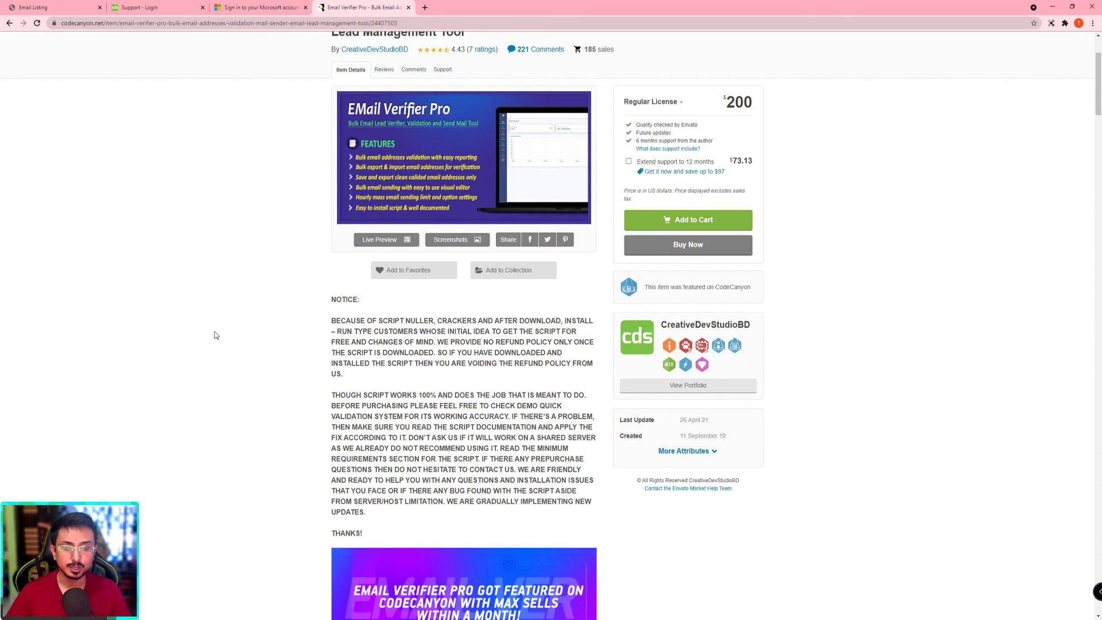
scroll(216, 336, "down", 2)
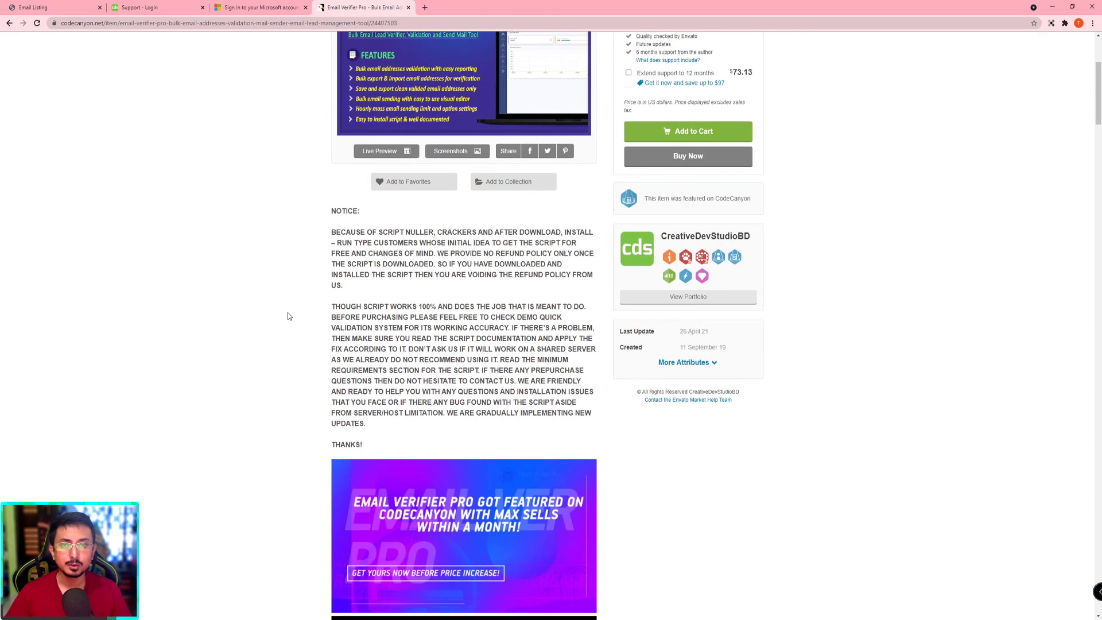
scroll(289, 317, "down", 2)
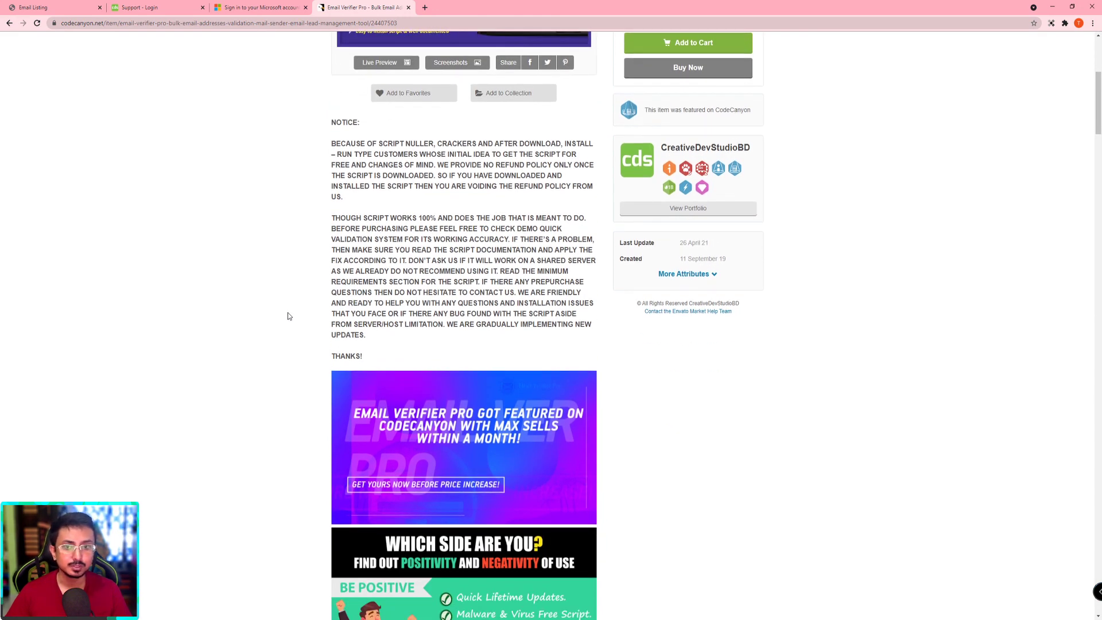
scroll(289, 316, "up", 2)
scroll(289, 316, "down", 3)
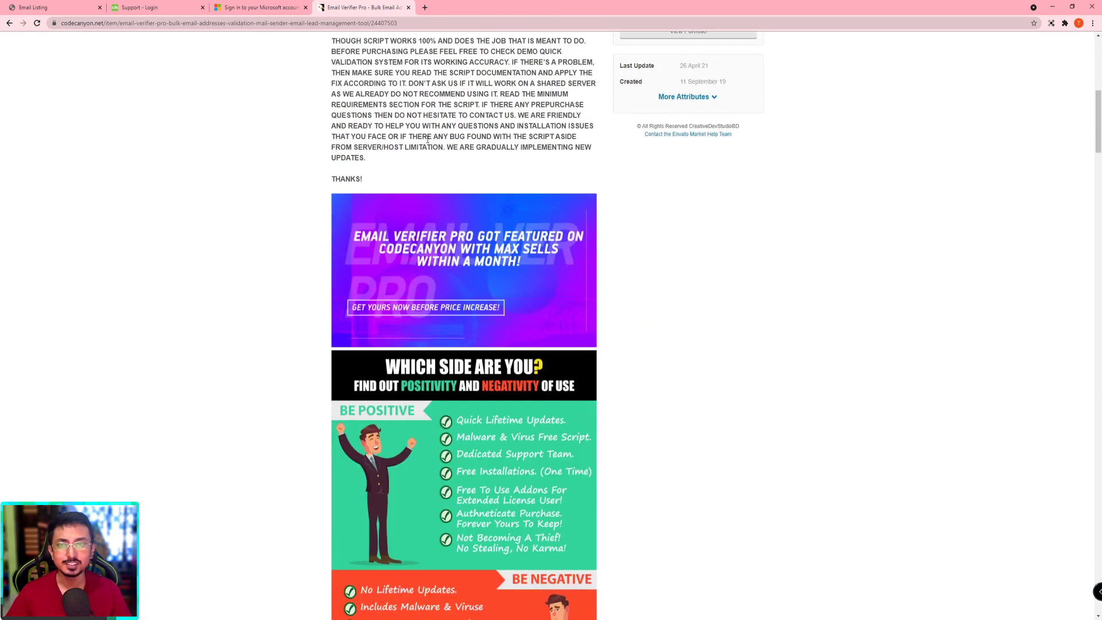
scroll(496, 282, "down", 2)
scroll(603, 273, "up", 4)
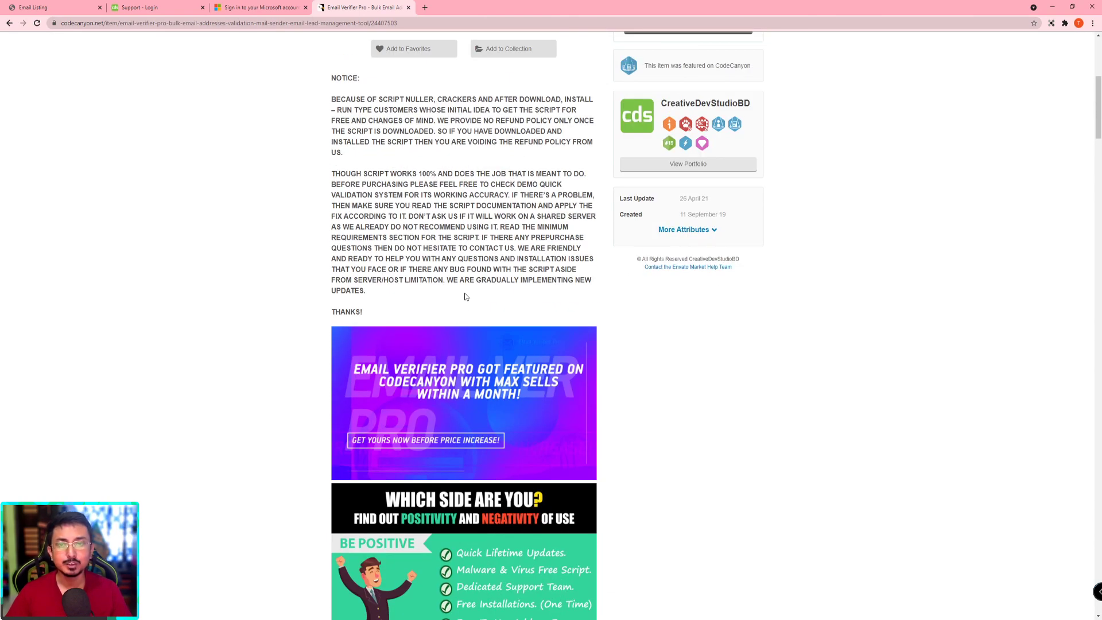
scroll(465, 297, "up", 3)
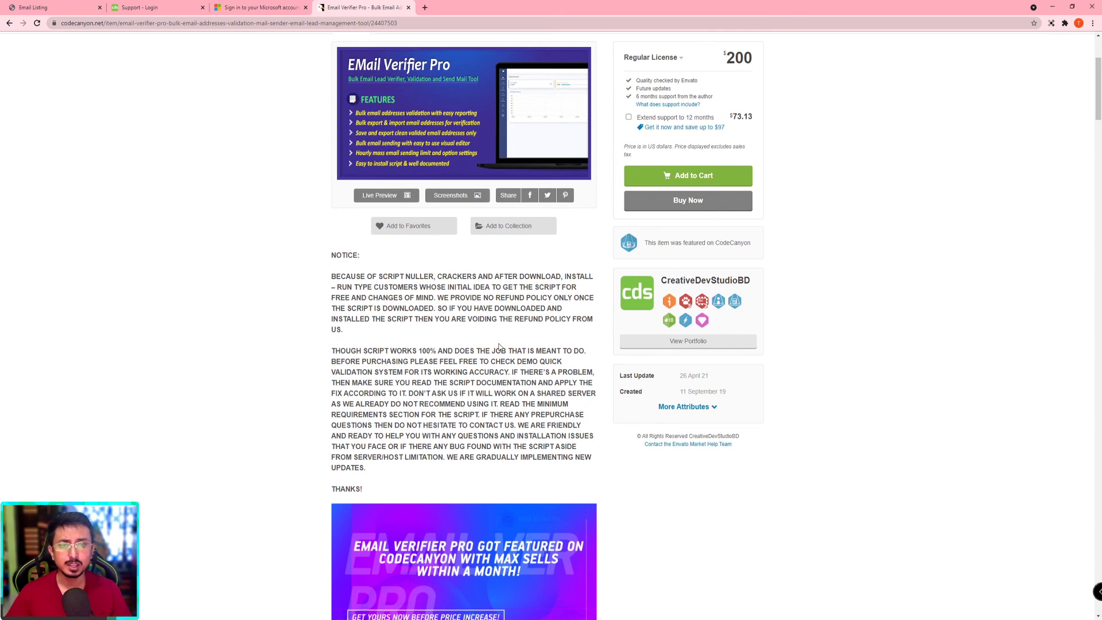
scroll(499, 347, "down", 4)
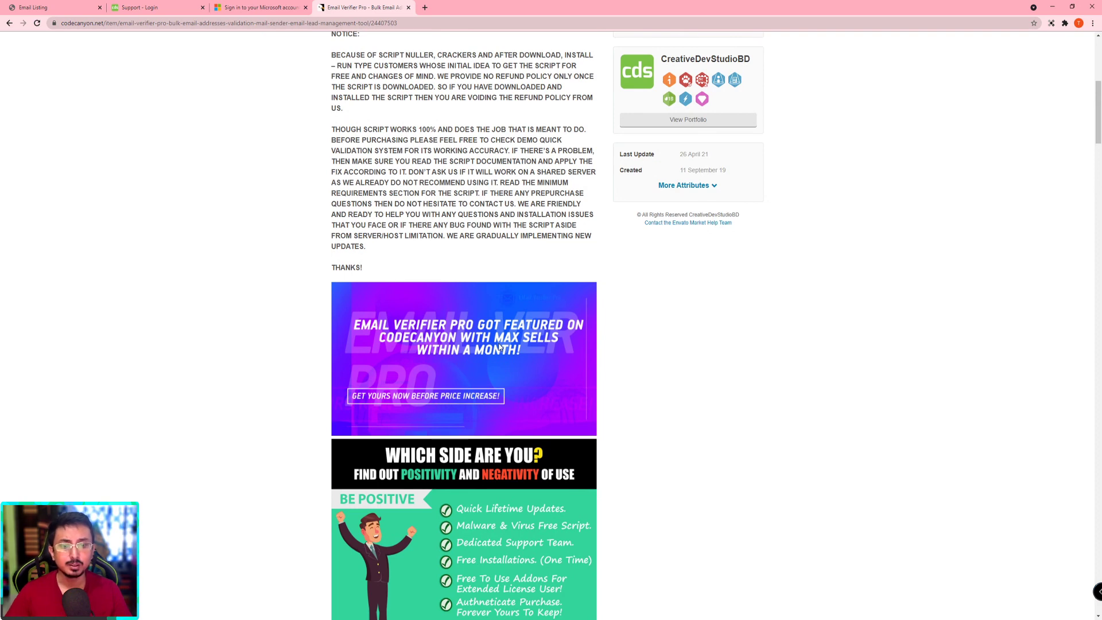
scroll(481, 279, "down", 2)
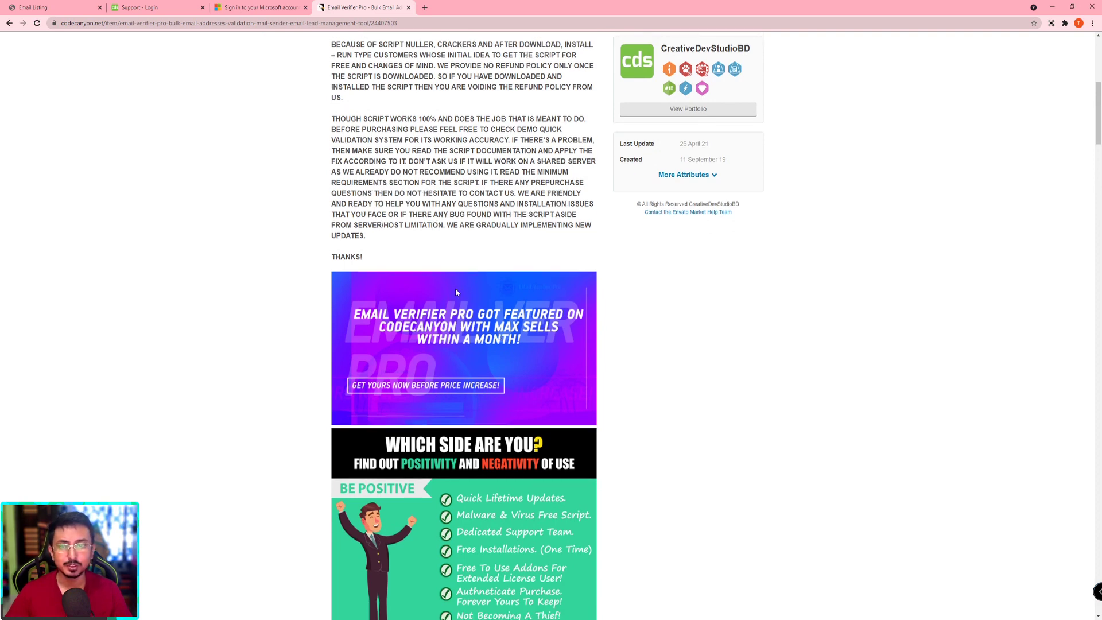
scroll(481, 279, "up", 2)
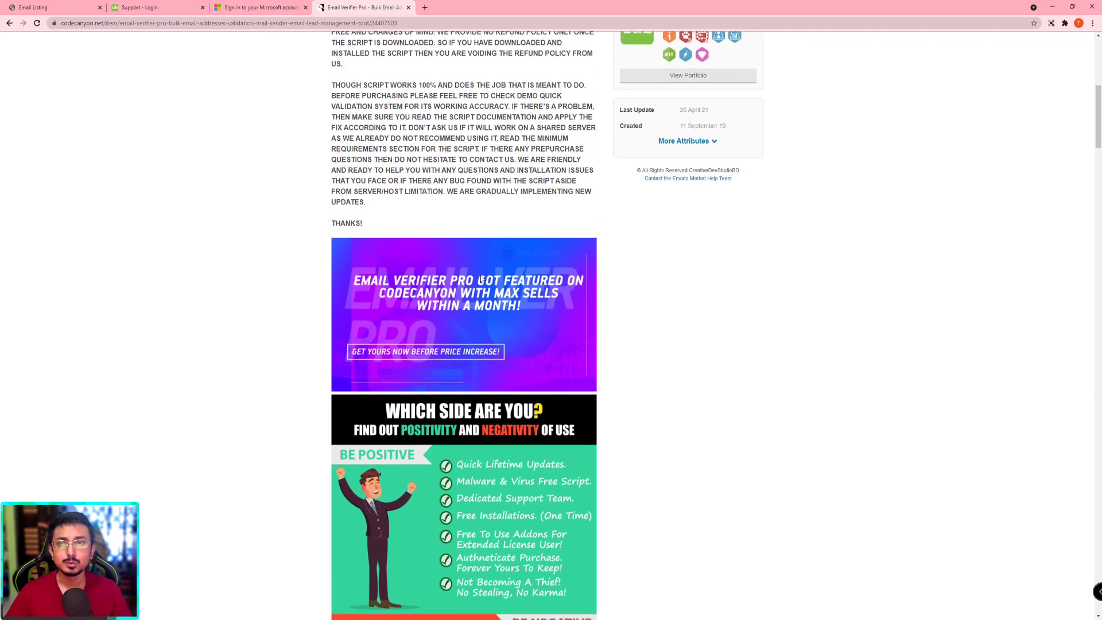
scroll(482, 279, "down", 1)
scroll(482, 279, "down", 1)
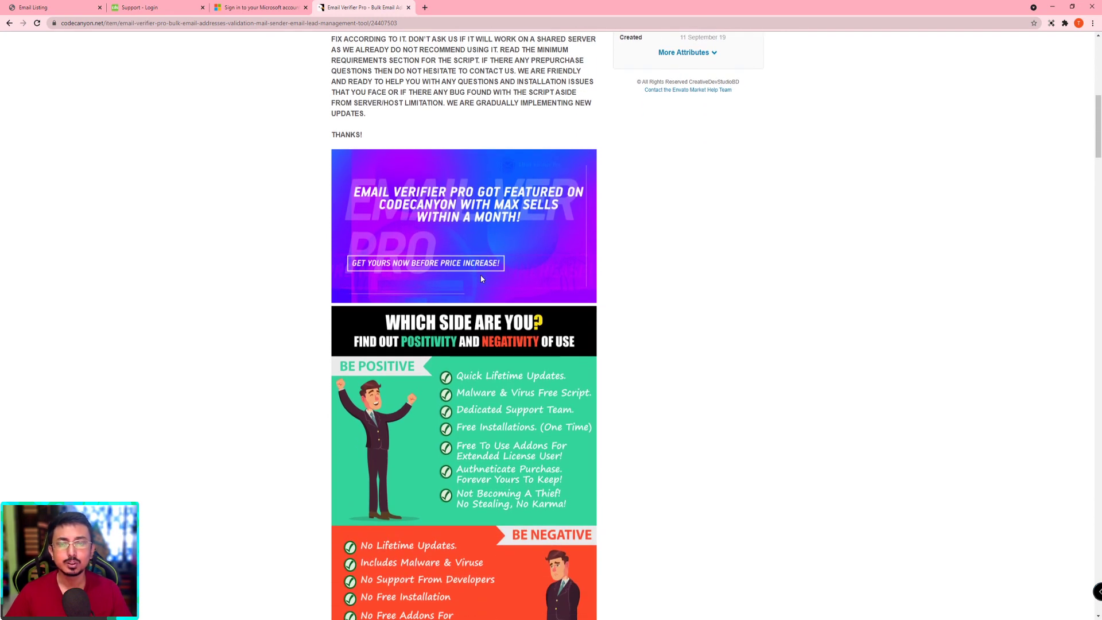
scroll(648, 244, "down", 2)
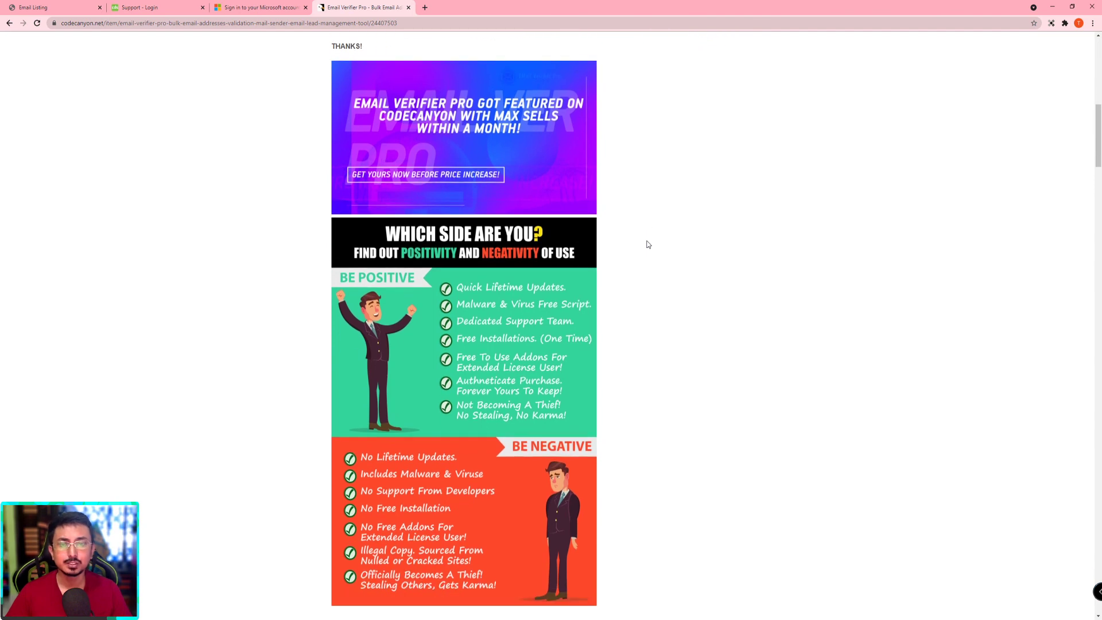
Step: Scroll through DESCRIPTIONS, WHY BUY and the FEATURES table down to MINIMUM REQUIREMENTS (PHP 5.4+, MySQL 5.6+)
scroll(644, 249, "down", 3)
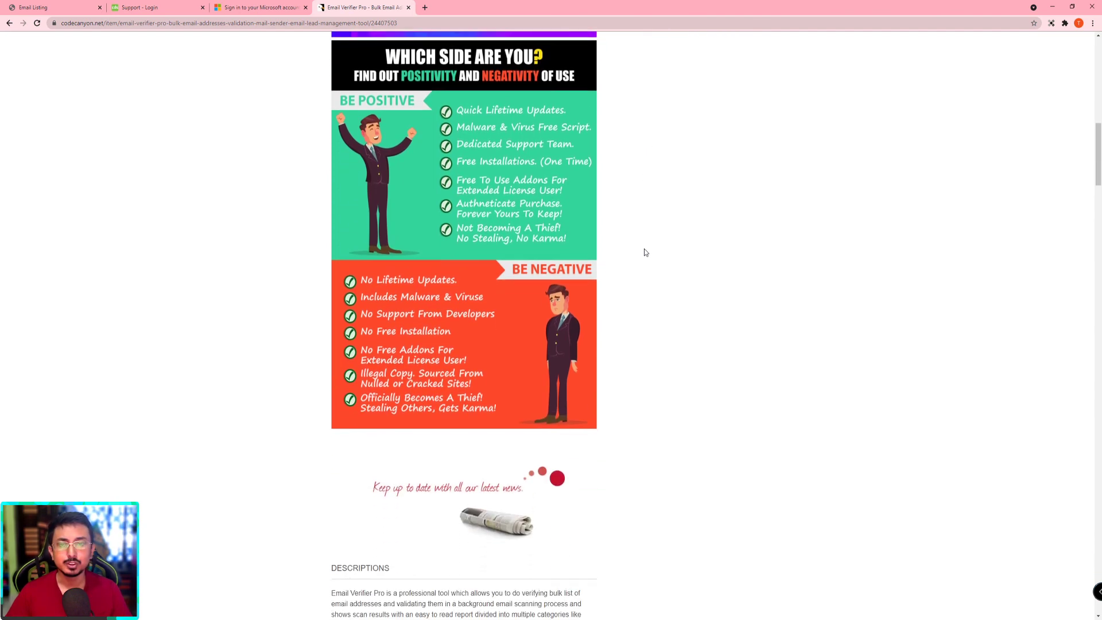
scroll(644, 249, "down", 2)
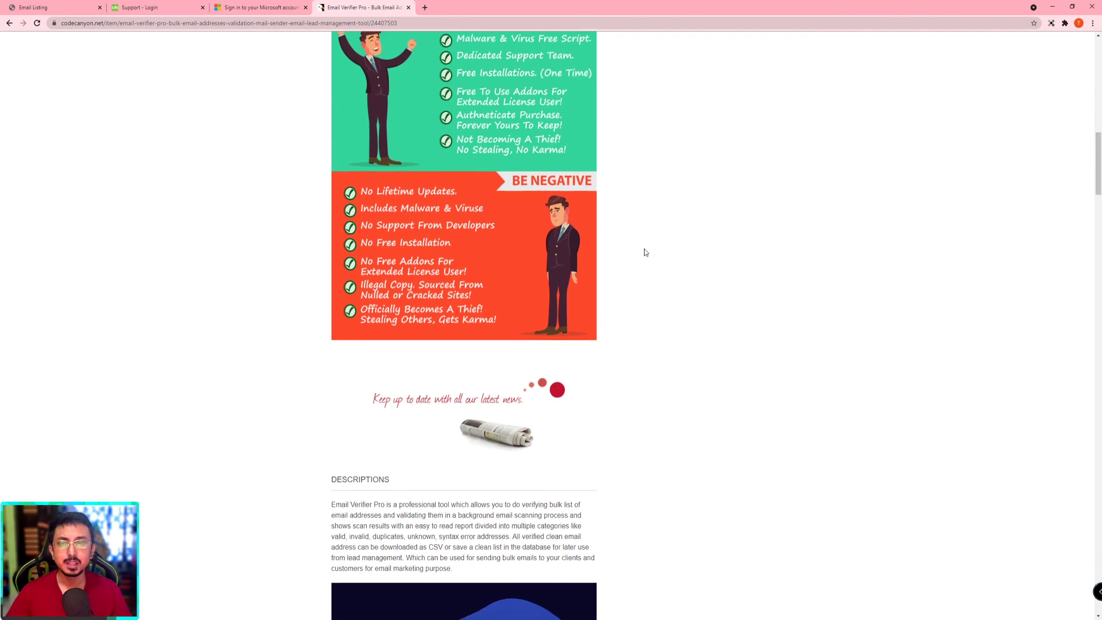
scroll(645, 249, "up", 1)
scroll(644, 249, "down", 4)
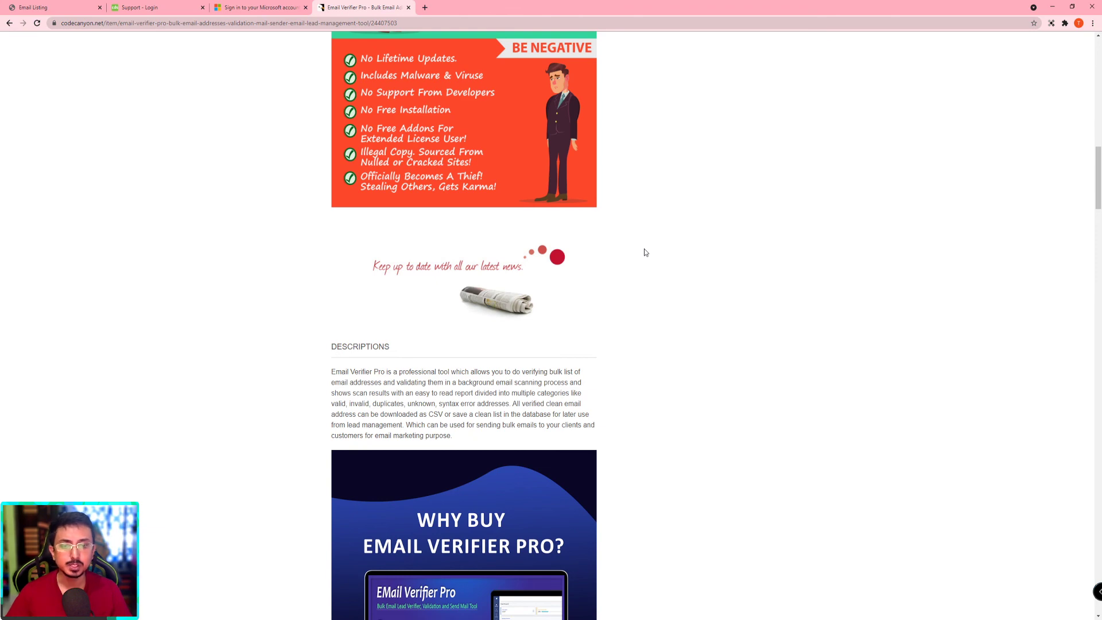
scroll(644, 251, "down", 1)
scroll(644, 249, "down", 6)
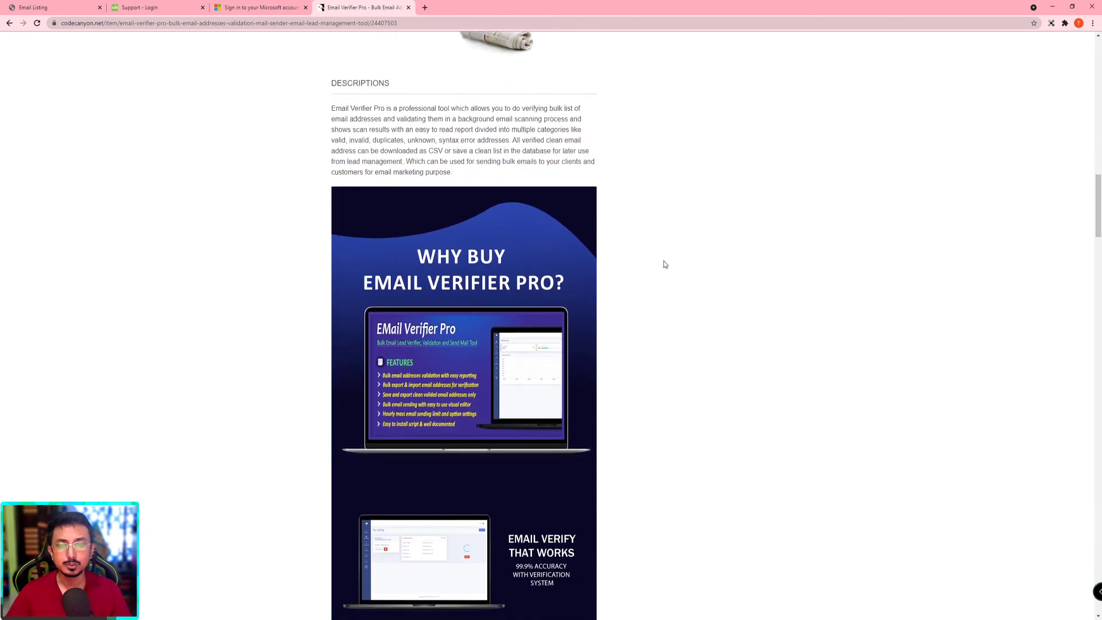
scroll(603, 276, "down", 6)
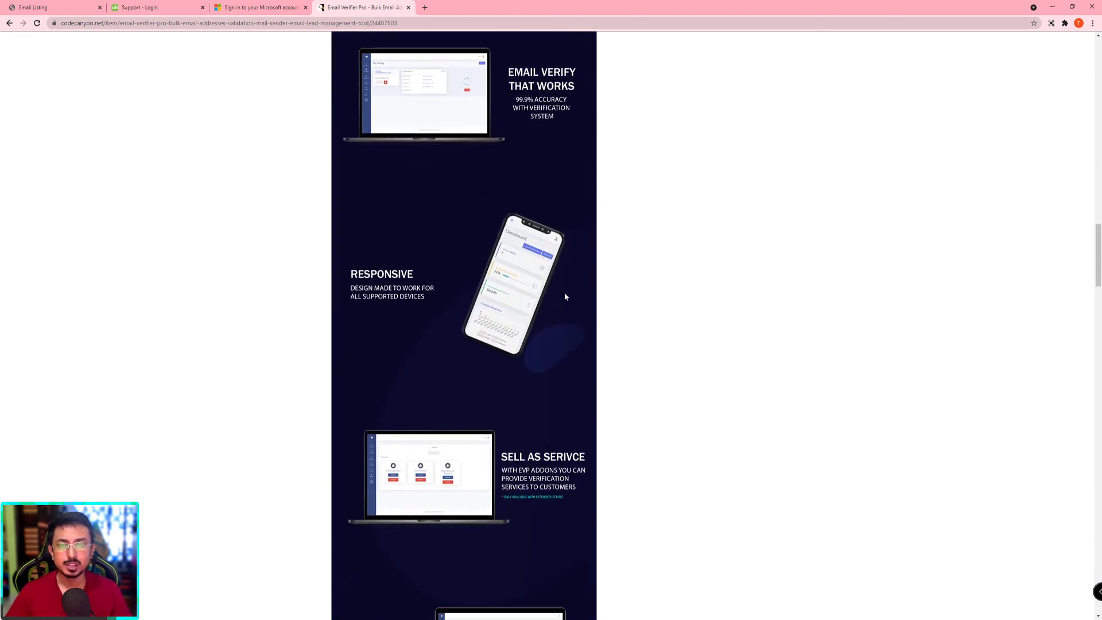
scroll(565, 296, "down", 2)
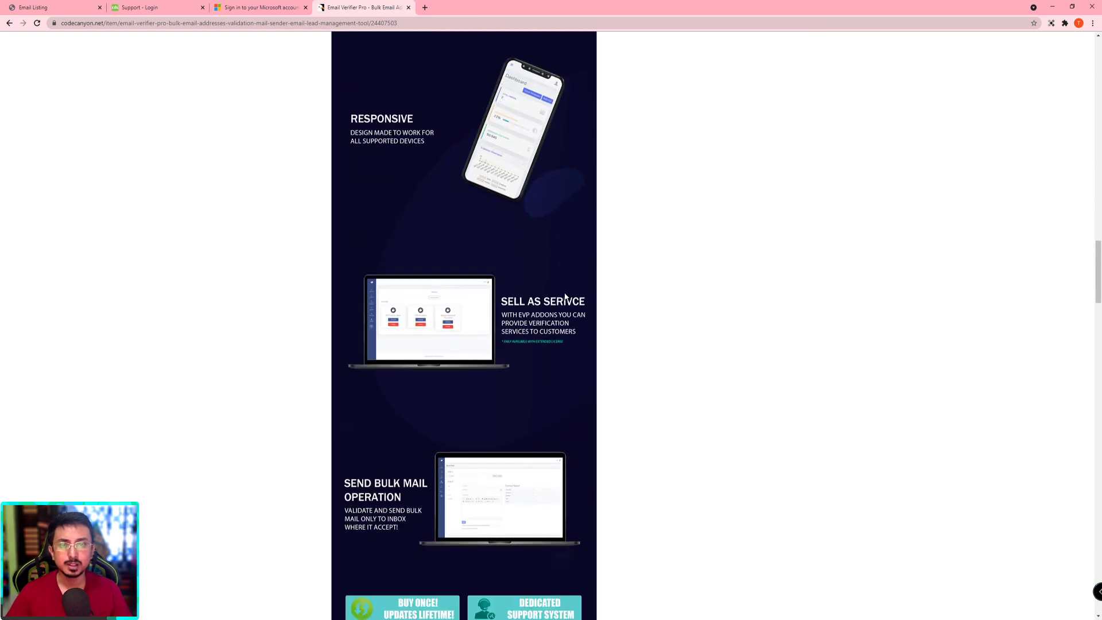
scroll(565, 296, "down", 2)
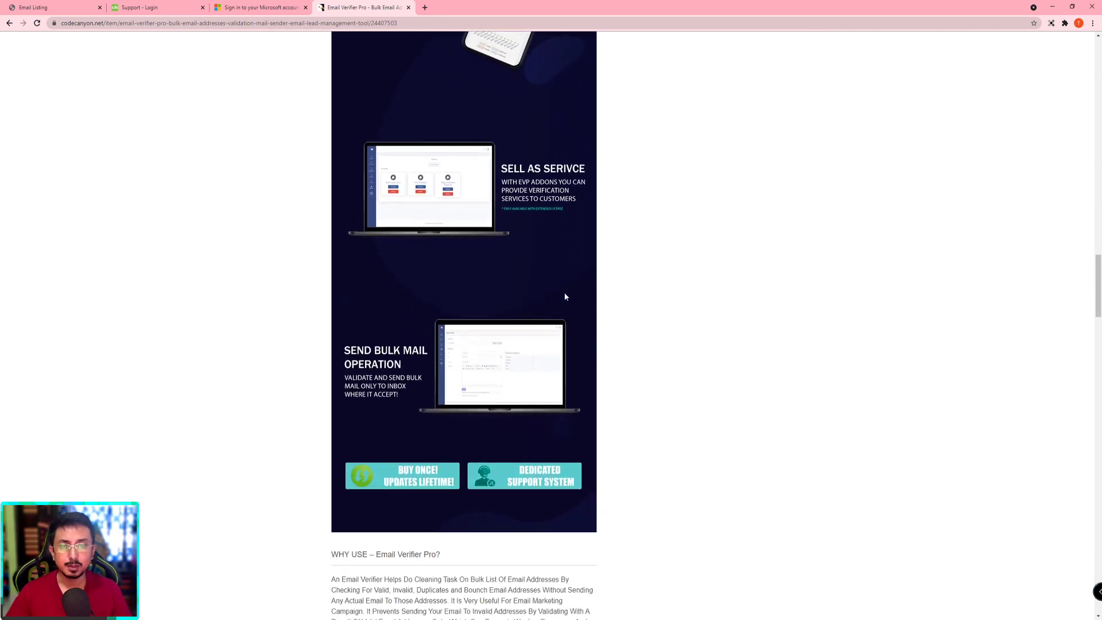
scroll(565, 297, "down", 7)
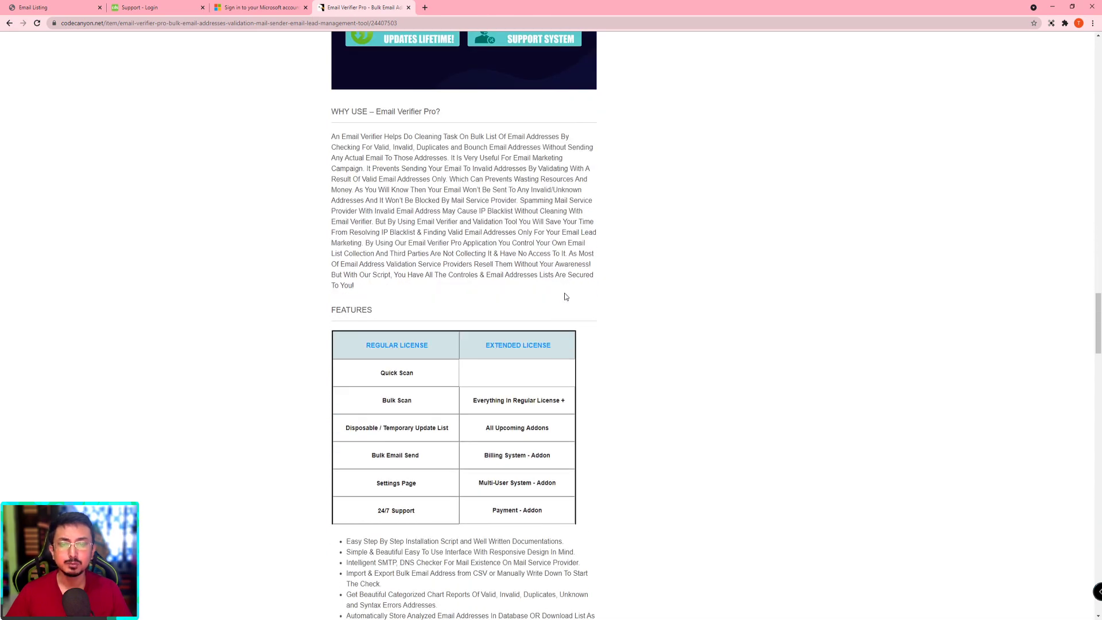
scroll(564, 295, "down", 2)
scroll(310, 240, "down", 1)
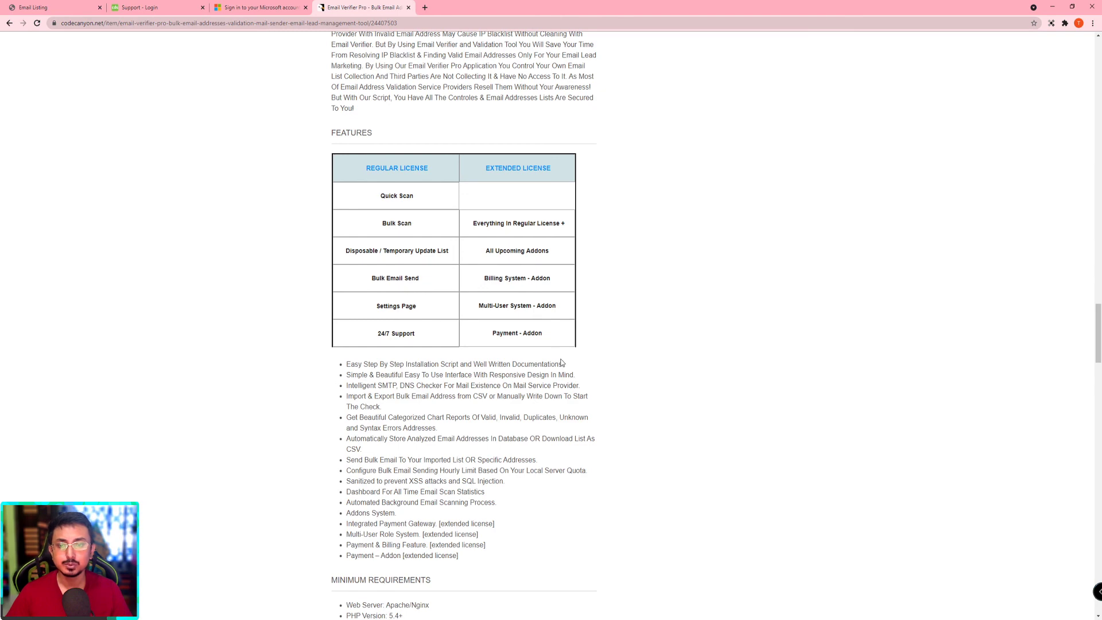
scroll(502, 413, "down", 2)
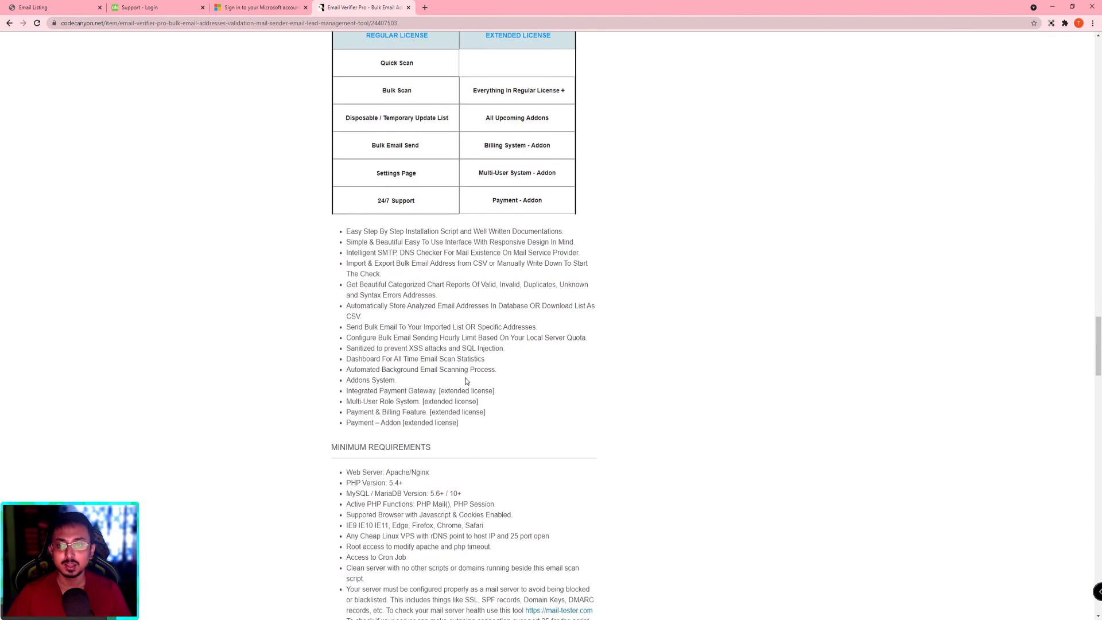
scroll(466, 381, "down", 4)
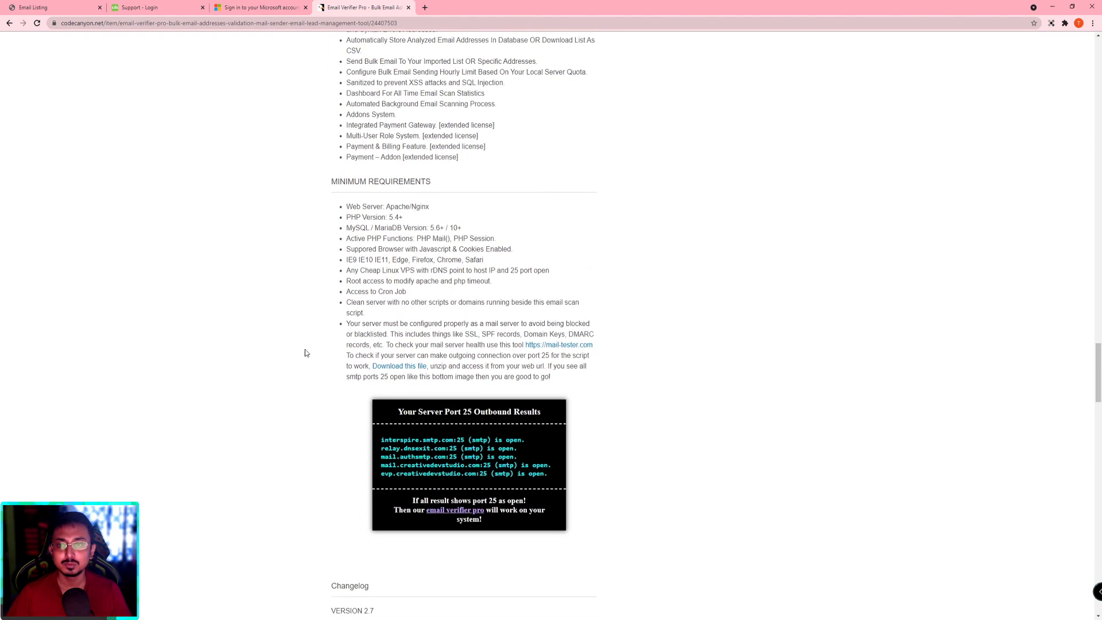